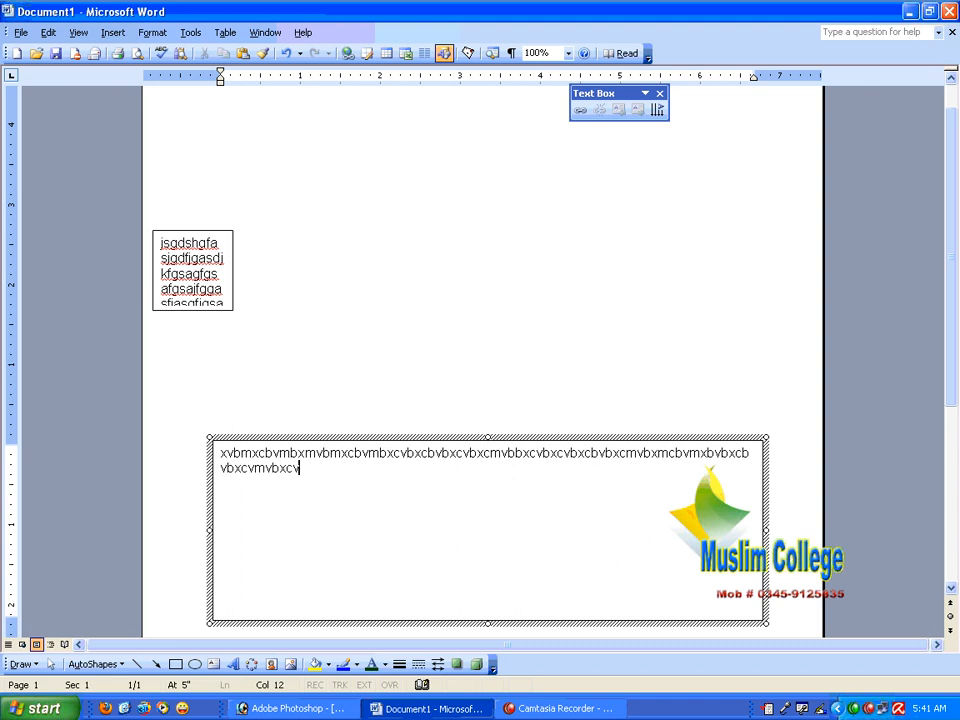
Enter the sample text "Cbcvbcbcvbcvbcbn,mcnvbc,vbn,cnvb,nc,vnb,cvb" in the page body, outside the text boxes
{"action": "left_click", "coordinate": [461, 384]}
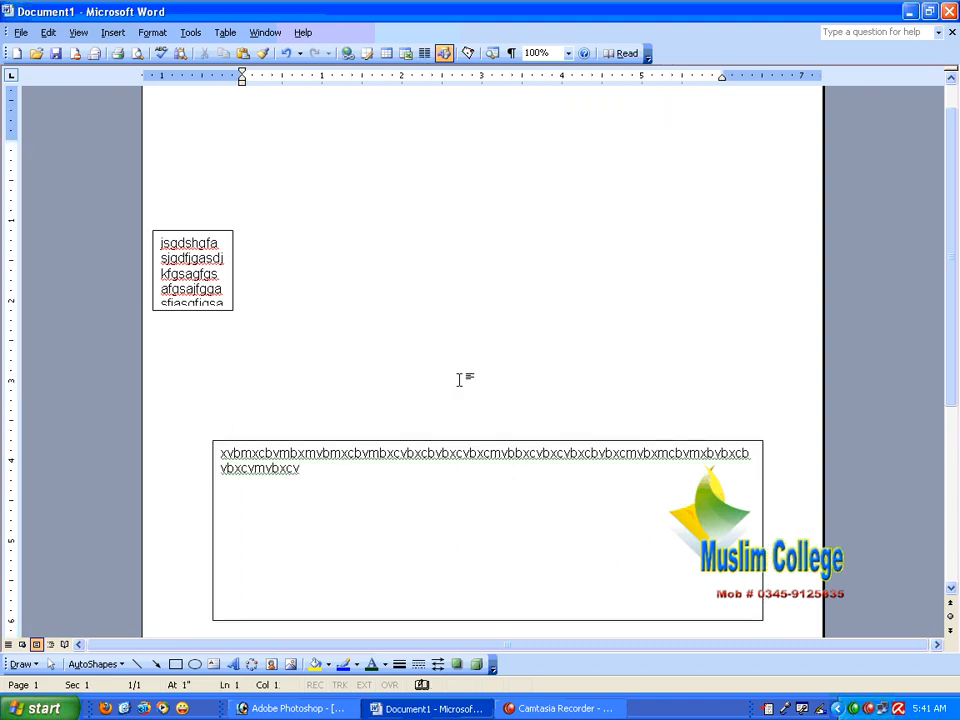
{"action": "type", "text": "cbcvbcbcvbcvbcbn,mcnvbc,vbn,cnvb,nc,vnb,cvb"}
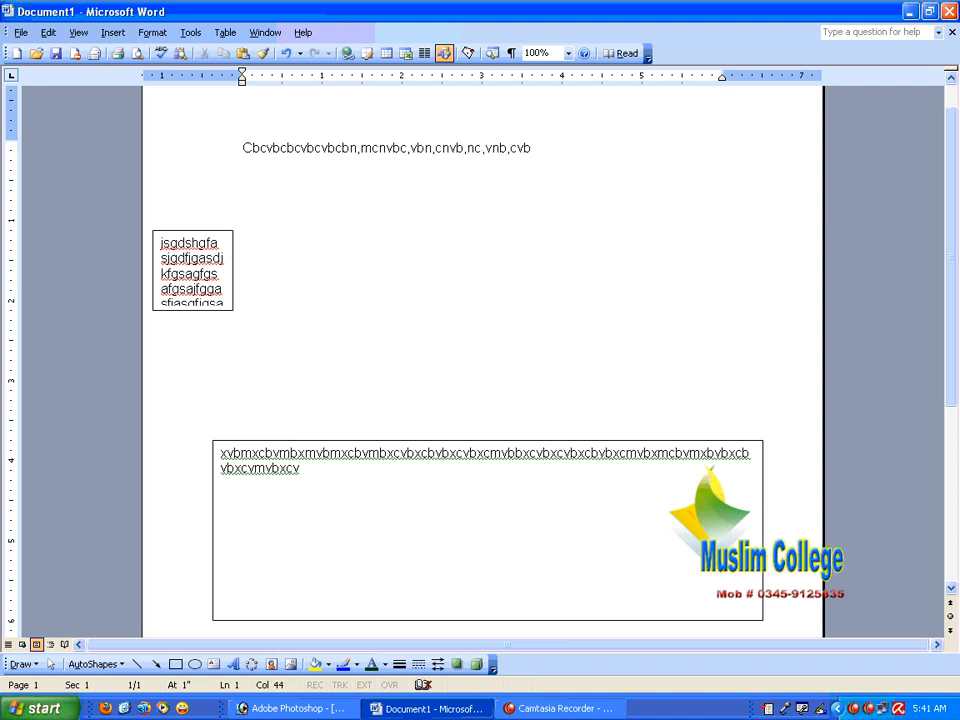
Create a new blank document and draw a text box about 2.5 inches wide at the page's upper left
{"action": "left_click", "coordinate": [15, 52]}
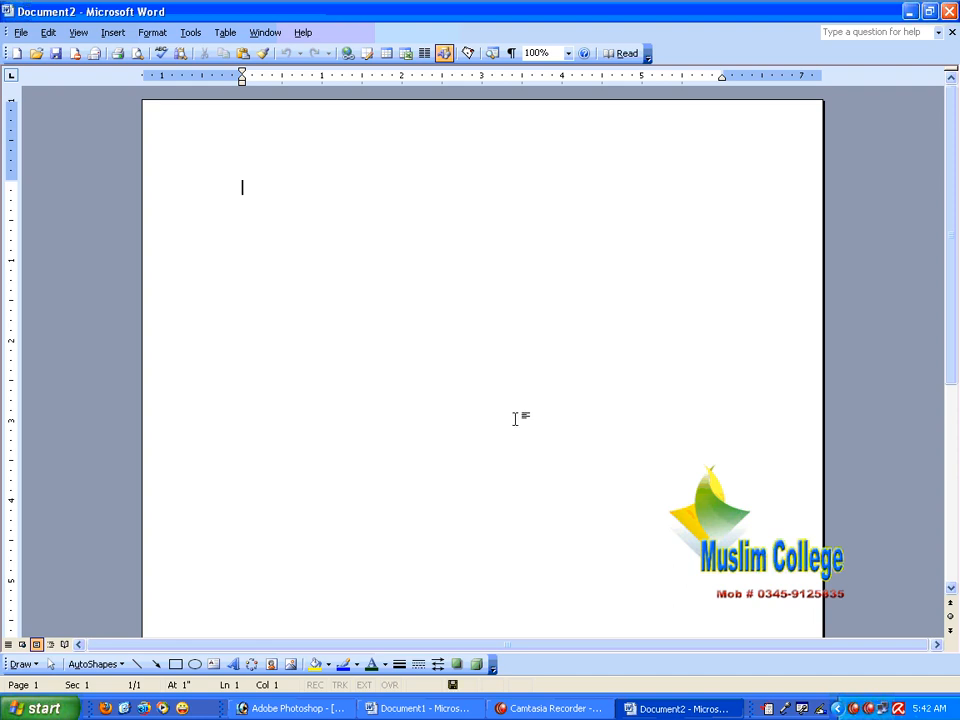
{"action": "left_click", "coordinate": [214, 665]}
{"action": "key", "text": "Escape"}
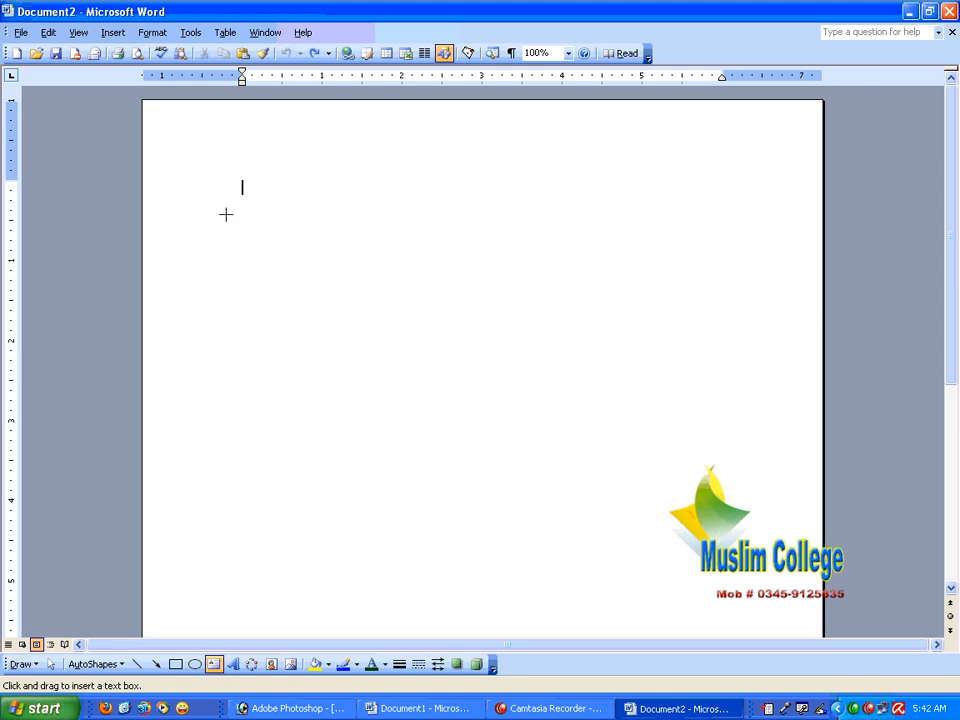
{"action": "mouse_move", "coordinate": [222, 171]}
{"action": "left_mouse_down"}
{"action": "mouse_move", "coordinate": [297, 208]}
{"action": "mouse_move", "coordinate": [405, 302]}
{"action": "mouse_move", "coordinate": [425, 262]}
{"action": "left_mouse_up"}
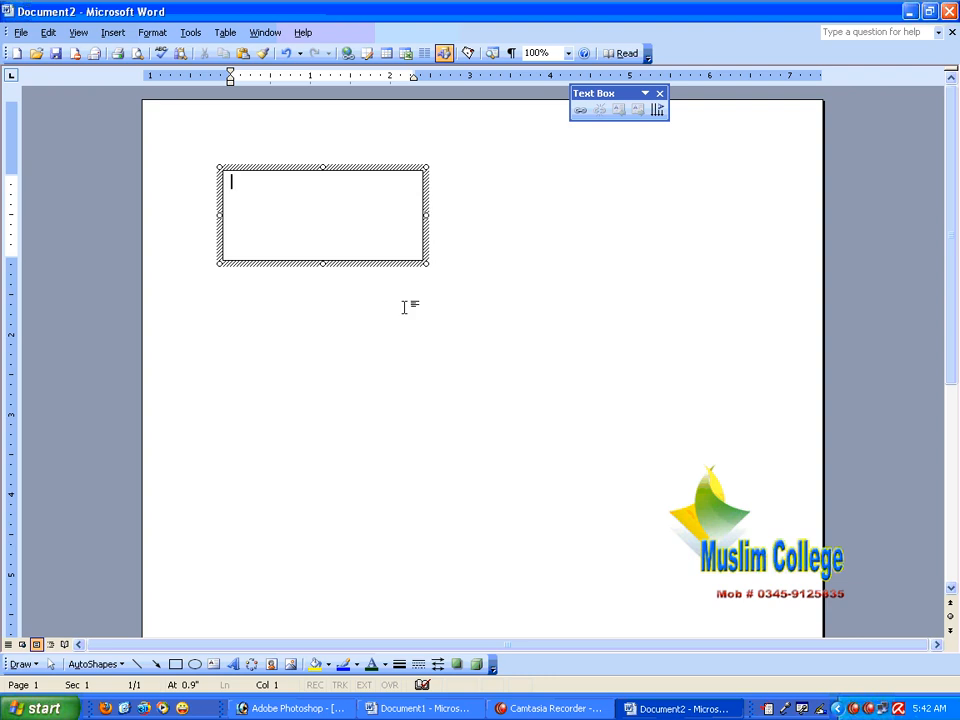
Draw a larger rectangle about 3.25 inches wide beside the text box and a shorter text box directly beneath the first one
{"action": "left_click", "coordinate": [180, 664]}
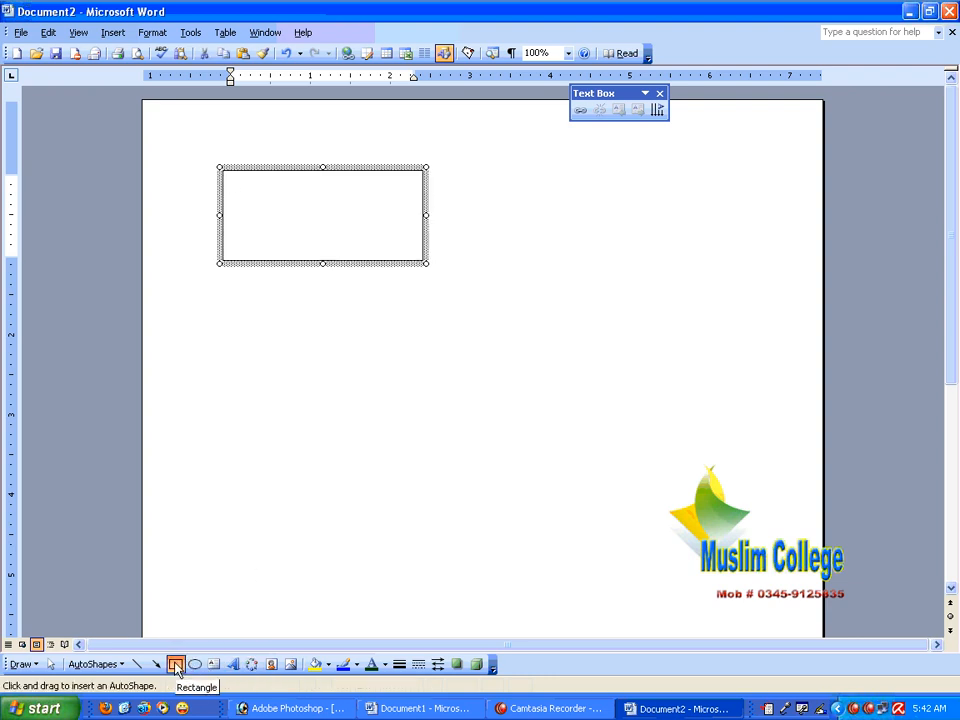
{"action": "mouse_move", "coordinate": [432, 160]}
{"action": "left_mouse_down"}
{"action": "mouse_move", "coordinate": [568, 212]}
{"action": "mouse_move", "coordinate": [671, 298]}
{"action": "mouse_move", "coordinate": [693, 330]}
{"action": "left_mouse_up"}
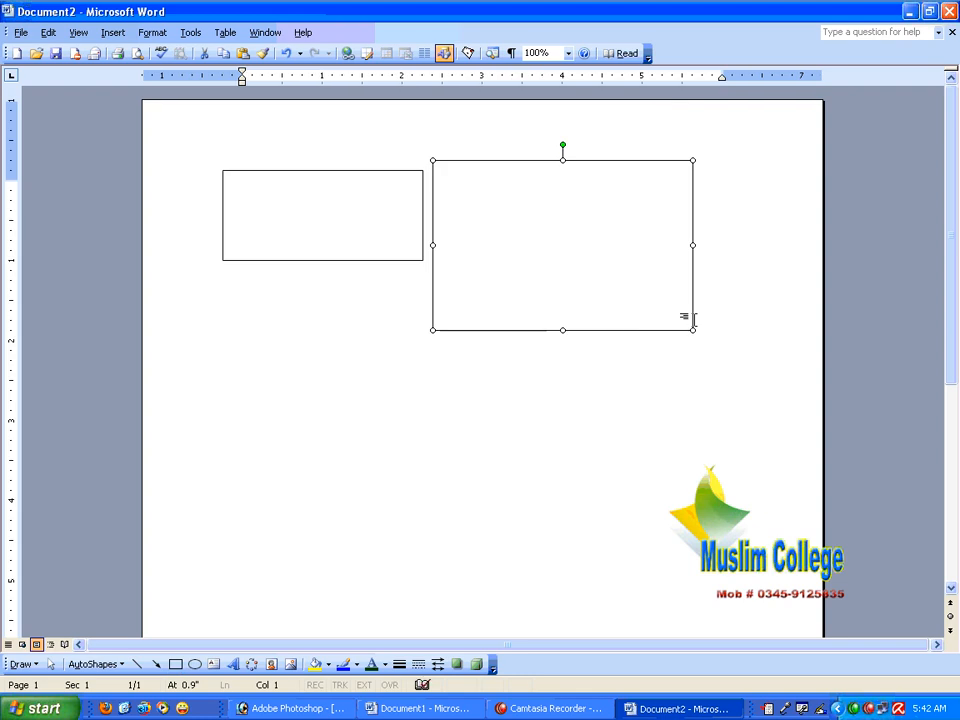
{"action": "left_click", "coordinate": [214, 664]}
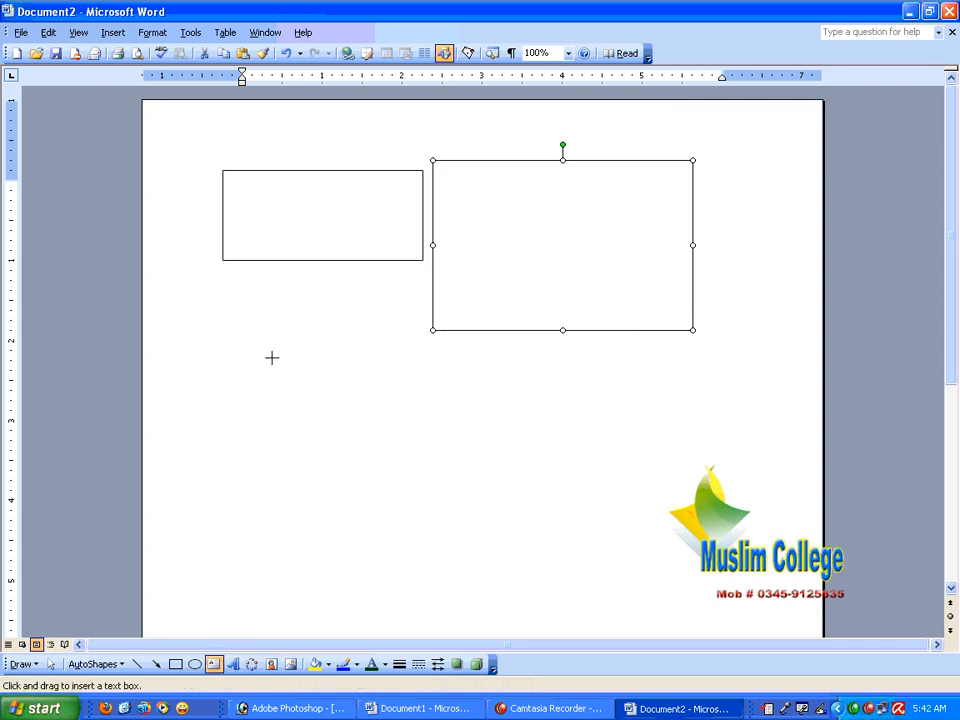
{"action": "left_click_drag", "start_coordinate": [222, 270], "coordinate": [421, 334]}
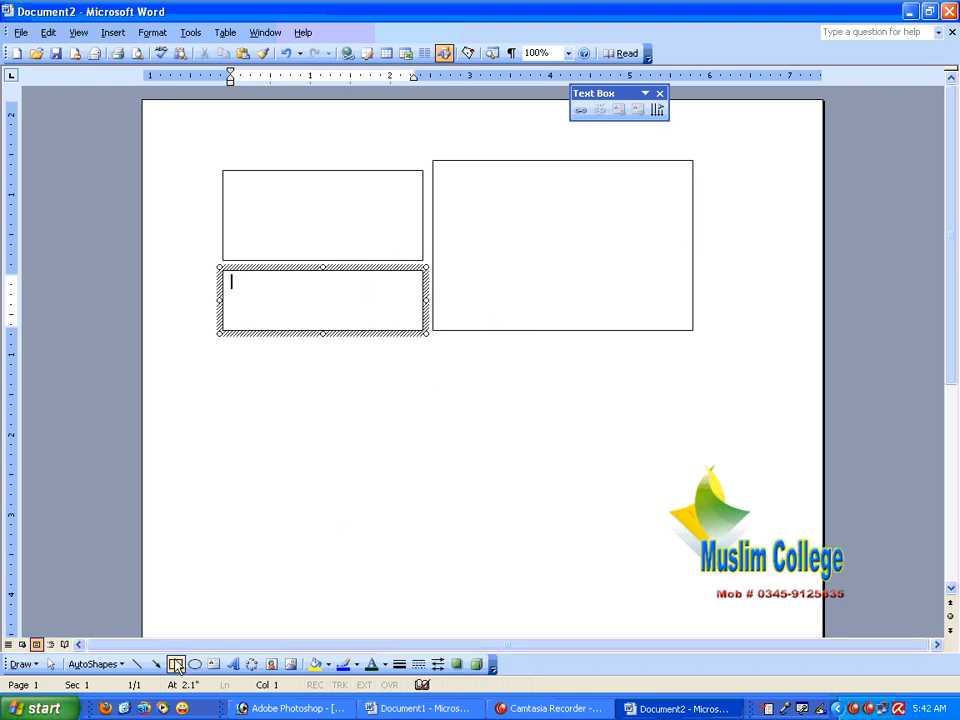
Draw a text box about 5.9 inches wide beneath the existing shapes, spanning their full combined width
{"action": "left_click", "coordinate": [214, 665]}
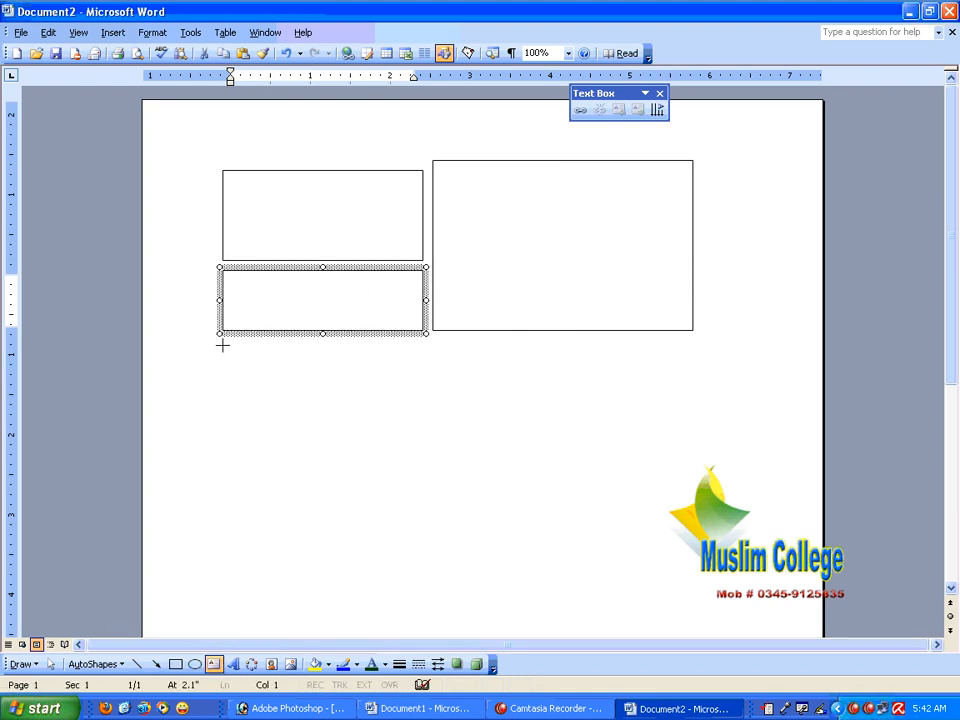
{"action": "mouse_move", "coordinate": [222, 340]}
{"action": "left_mouse_down"}
{"action": "mouse_move", "coordinate": [416, 401]}
{"action": "mouse_move", "coordinate": [695, 398]}
{"action": "left_mouse_up"}
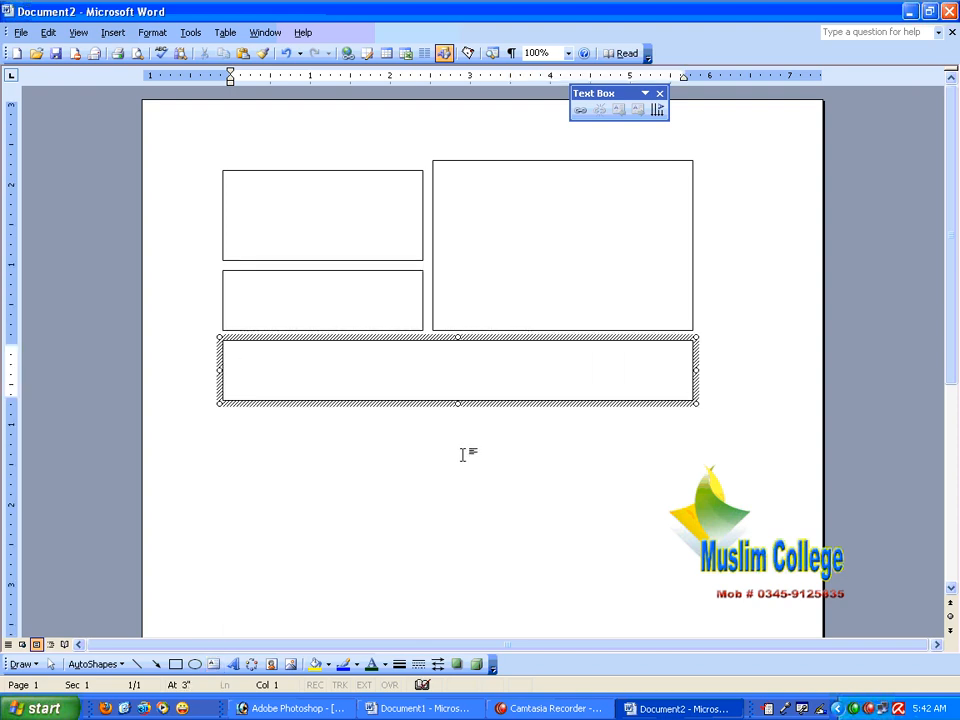
{"action": "left_click", "coordinate": [390, 458]}
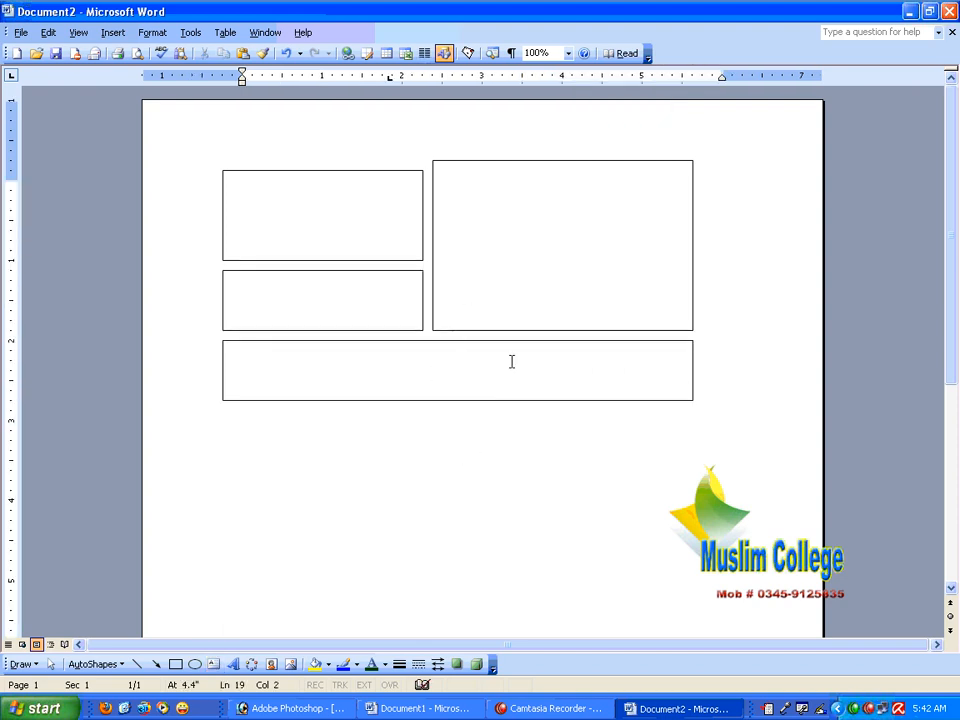
Fill the upper-left text box with five lines of placeholder text beginning "sdfsdfsdfsdf"
{"action": "left_click", "coordinate": [300, 211]}
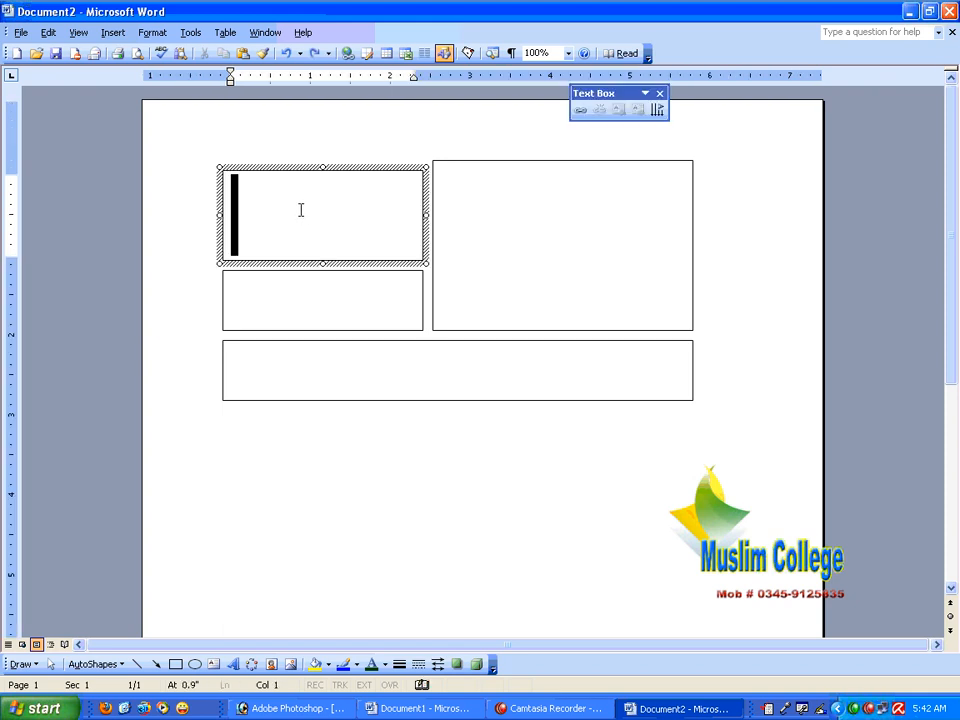
{"action": "type", "text": "sdlsdfsdfsdfsdfsdfsdgf"}
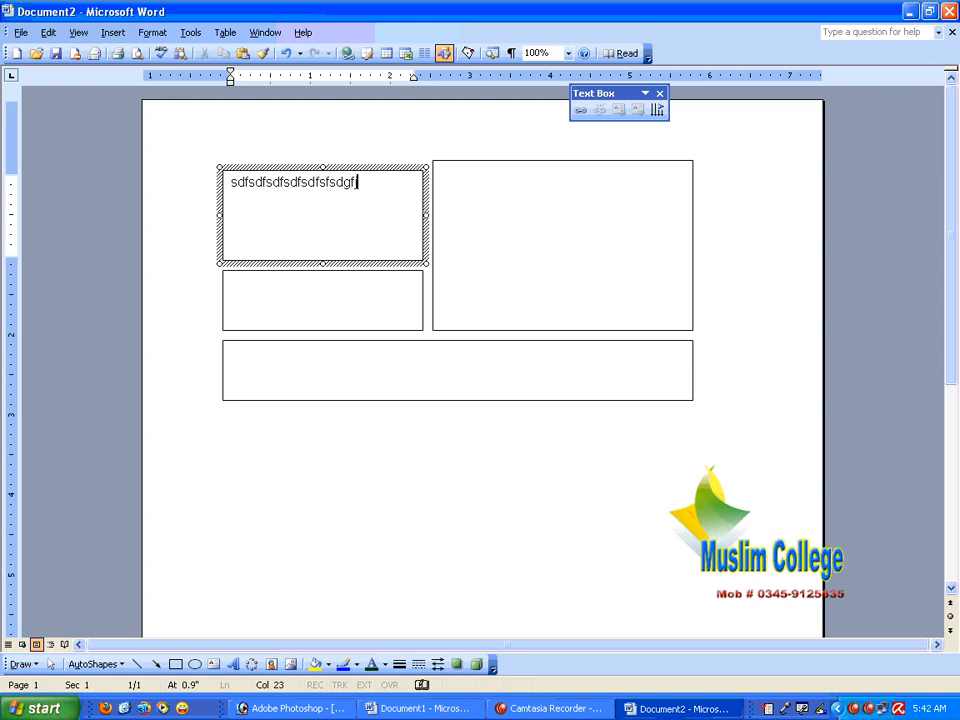
{"action": "type", "text": "jsgdfgsgdfjgsgdfjsdgfgsgfjgsd"}
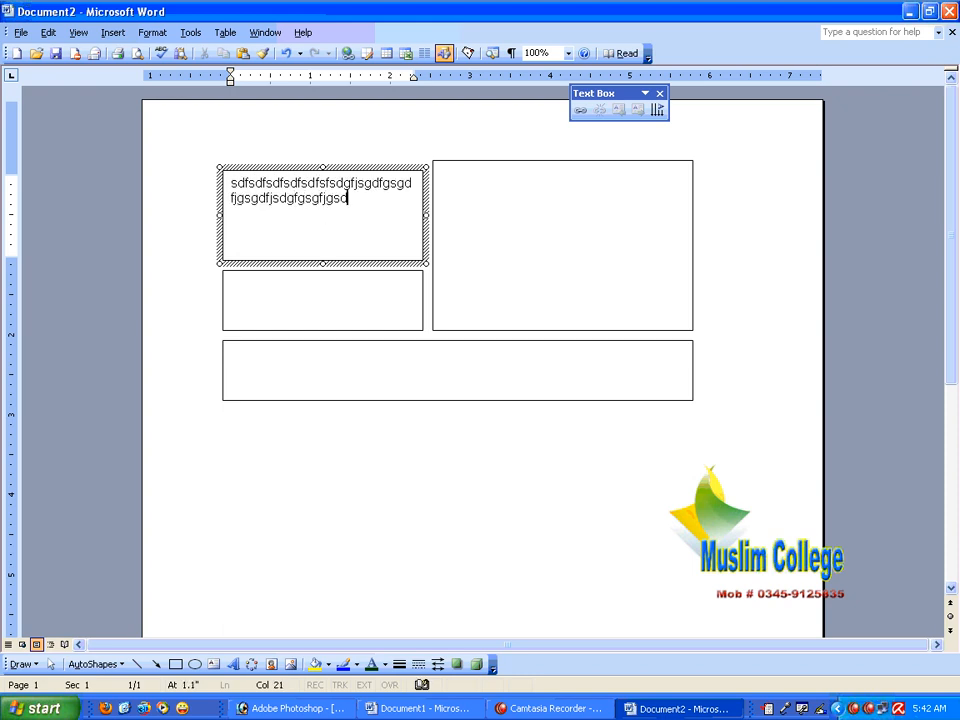
{"action": "type", "text": "fsdfsgdfsjfgsdfsd"}
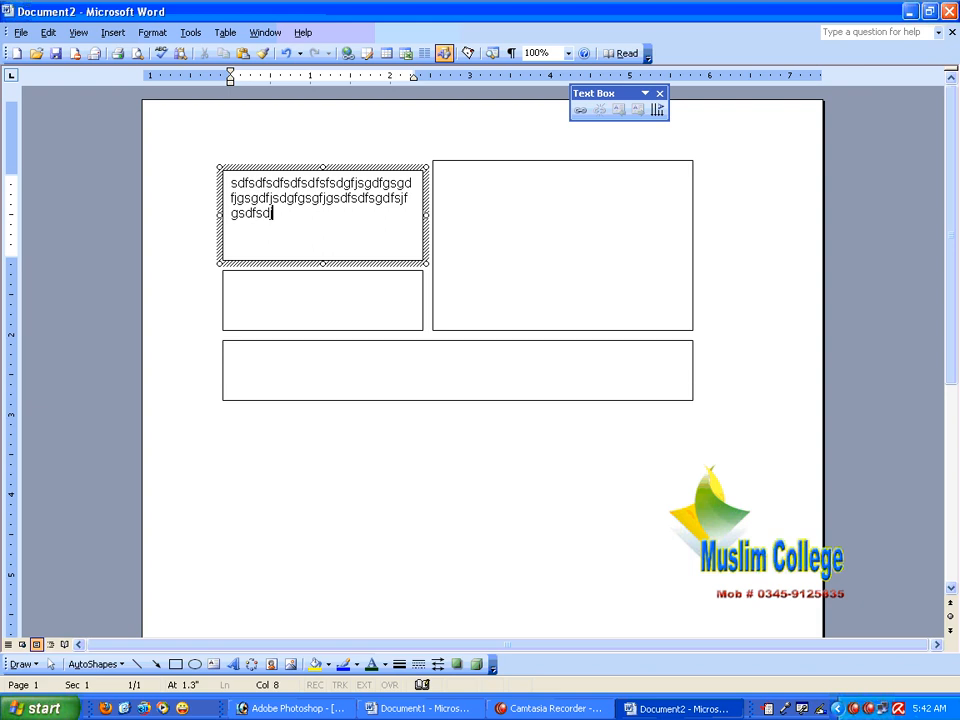
{"action": "type", "text": "jfgsjdfsdfgfgjsdgfsgddjfg"}
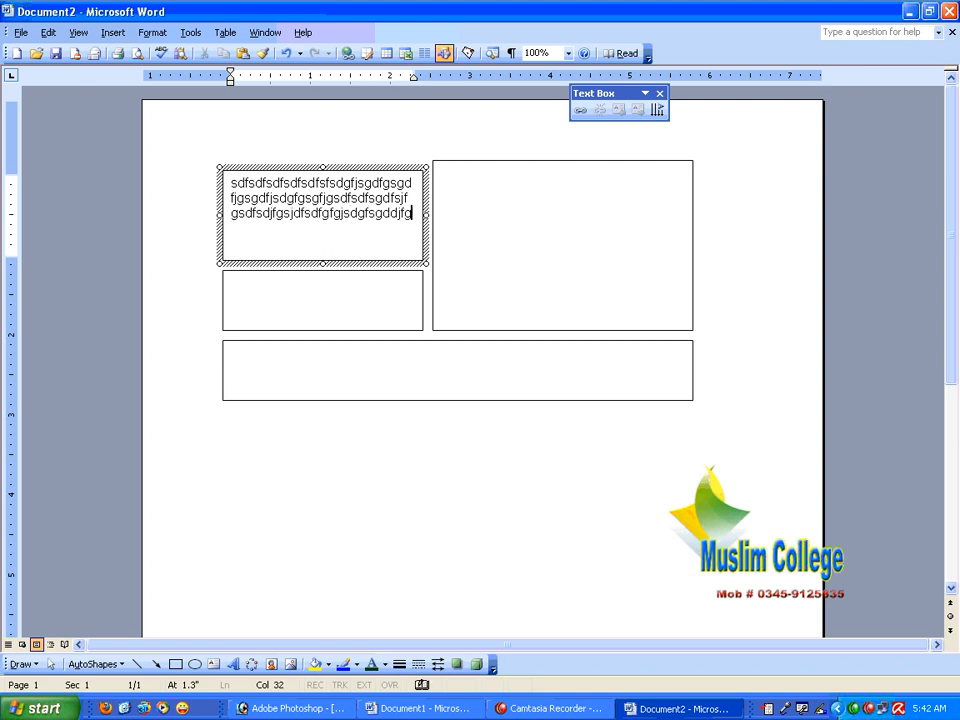
{"action": "type", "text": "sfgsgsdfsjdfg"}
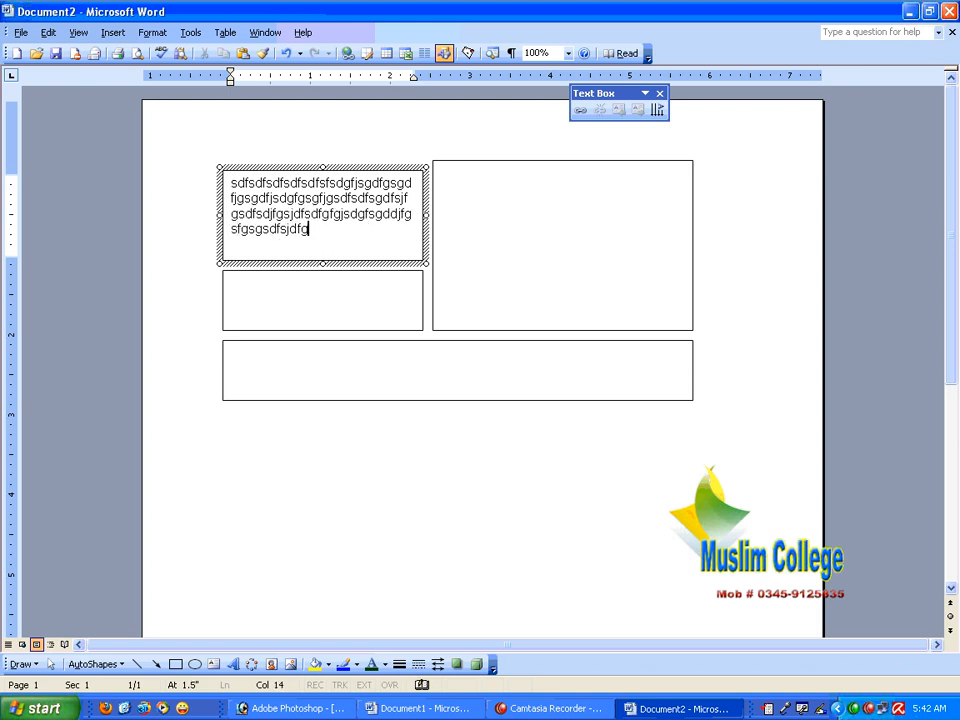
{"action": "type", "text": "sdgfsgfsjfgsdfjgsjfgsjgfjgsdfs"}
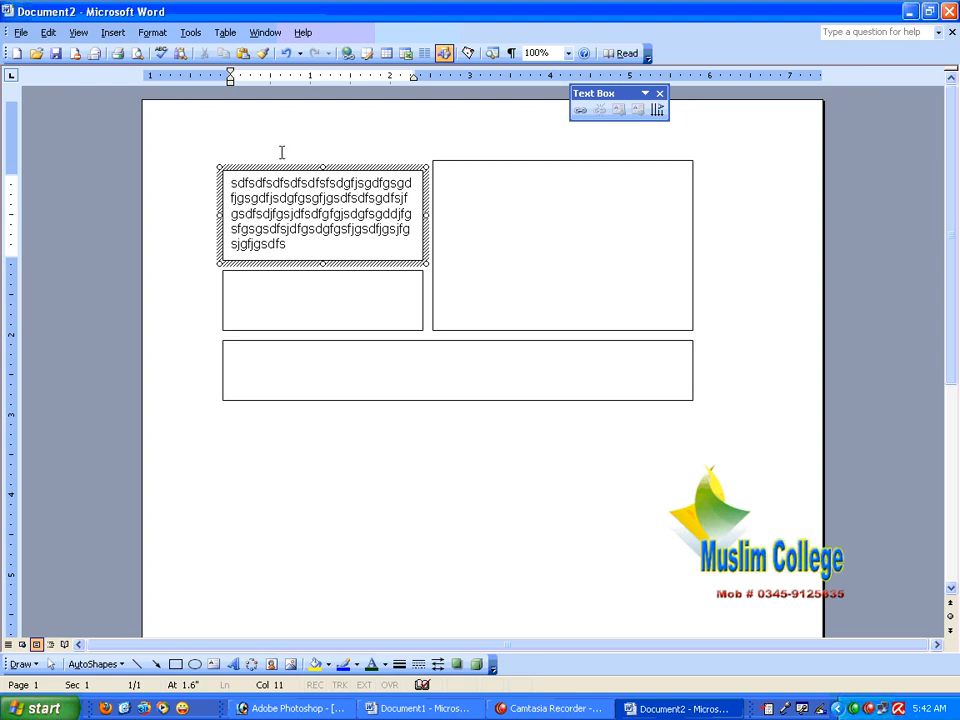
Move the filled text box below the wide text box, aligned with its left edge
{"action": "left_click_drag", "start_coordinate": [339, 167], "coordinate": [621, 425]}
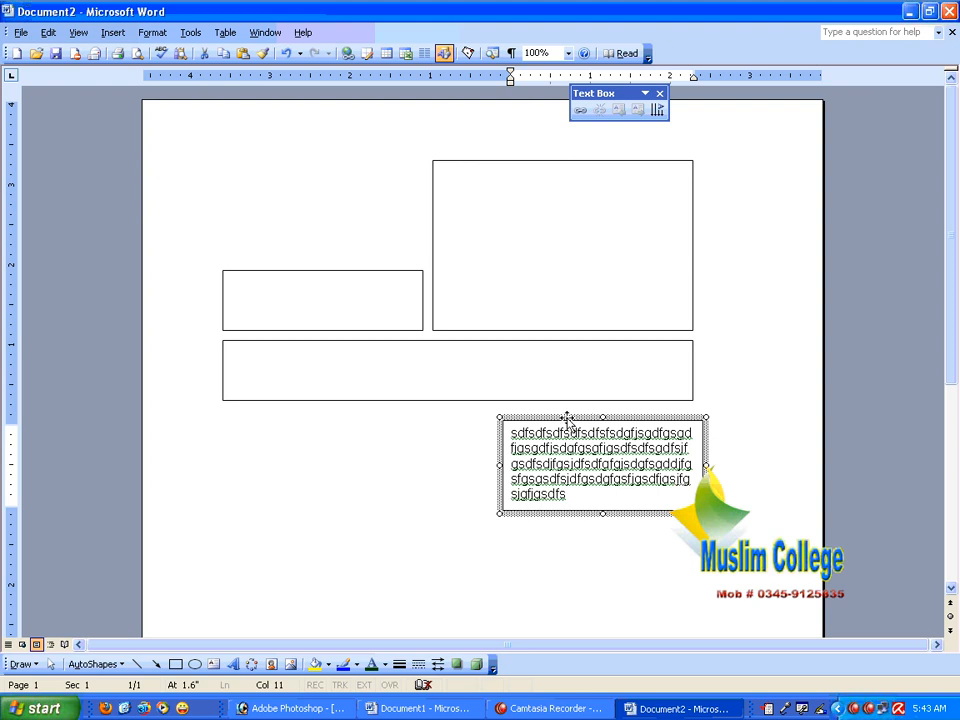
{"action": "left_click_drag", "start_coordinate": [561, 420], "coordinate": [280, 414]}
{"action": "left_click", "coordinate": [467, 476]}
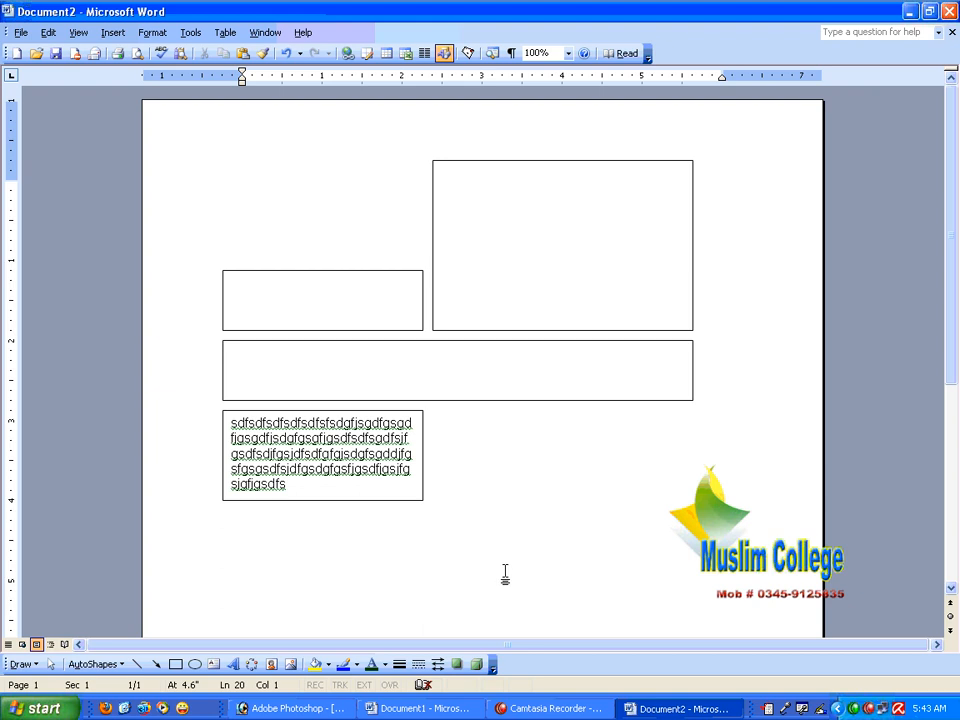
Delete the large rectangle and the short empty text box above the wide text box
{"action": "left_click", "coordinate": [434, 284]}
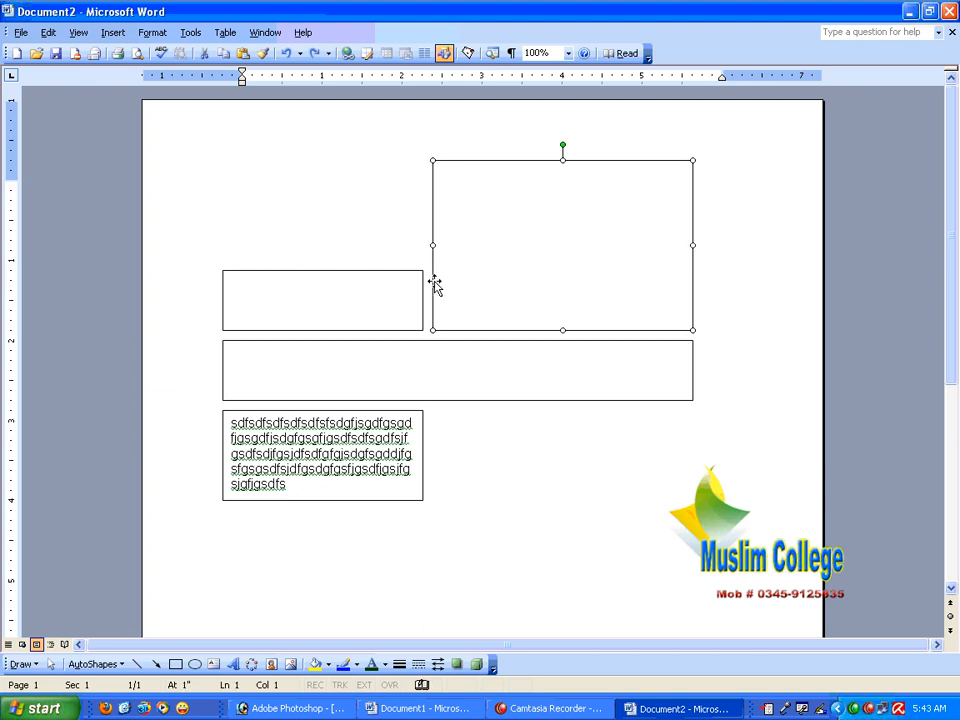
{"action": "key", "text": "Delete"}
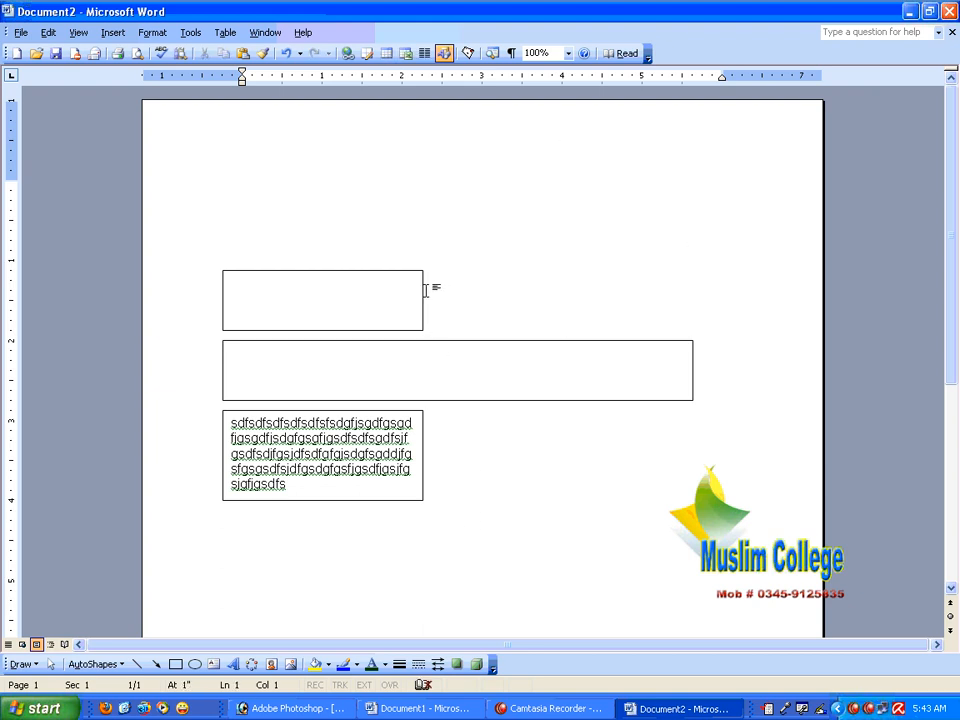
{"action": "left_click", "coordinate": [425, 287]}
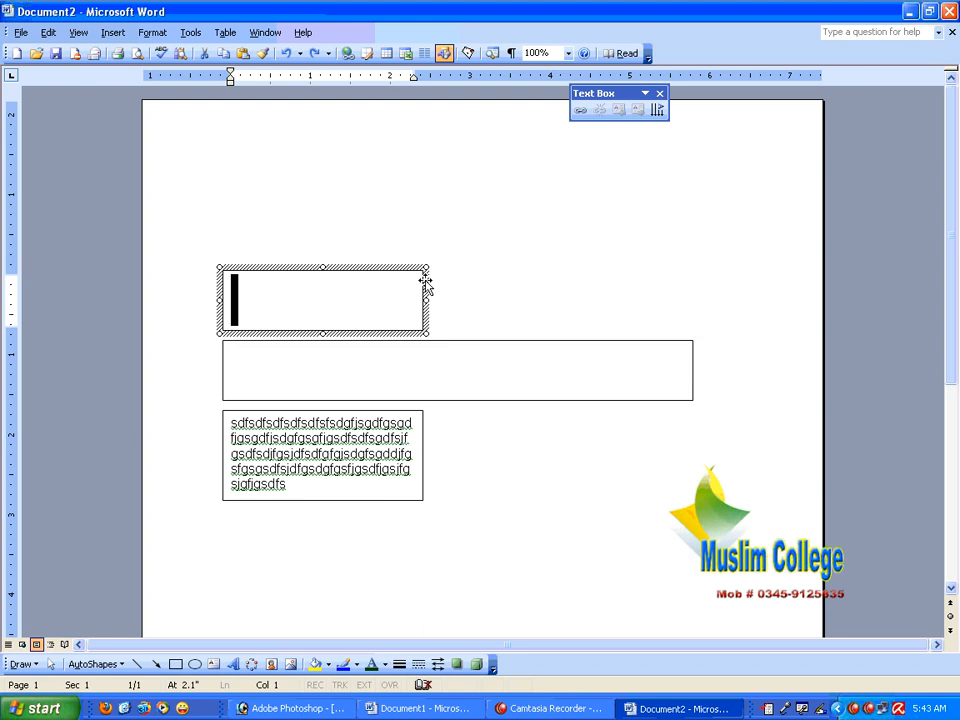
{"action": "key", "text": "Delete"}
Delete the wide empty text box above the filled text box
{"action": "double_click", "coordinate": [443, 343]}
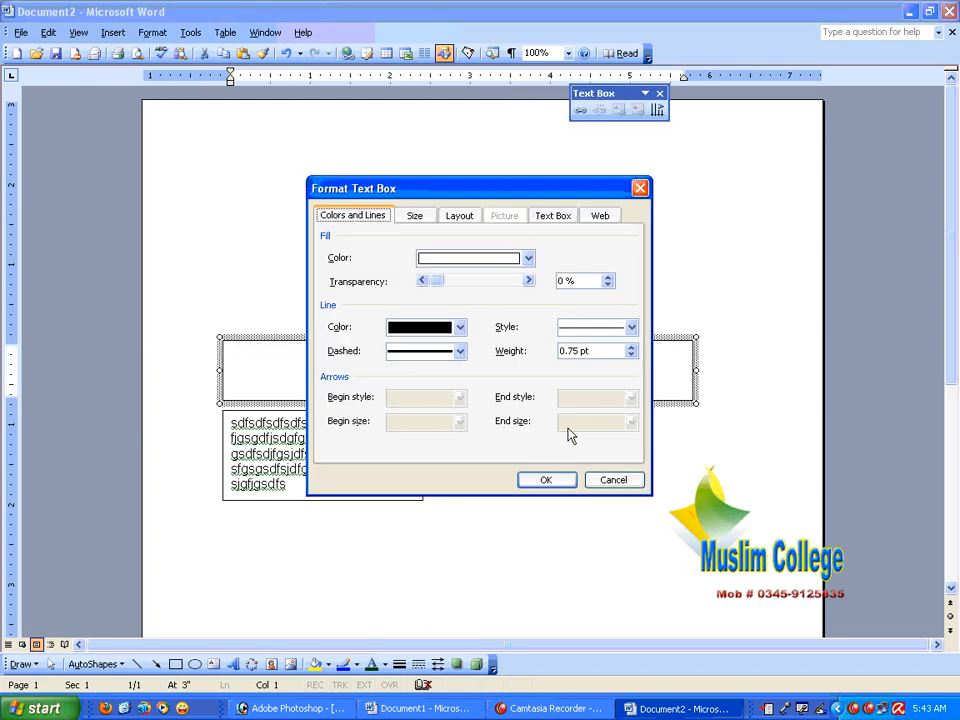
{"action": "left_click", "coordinate": [612, 481]}
{"action": "double_click", "coordinate": [555, 339]}
{"action": "left_click", "coordinate": [622, 479]}
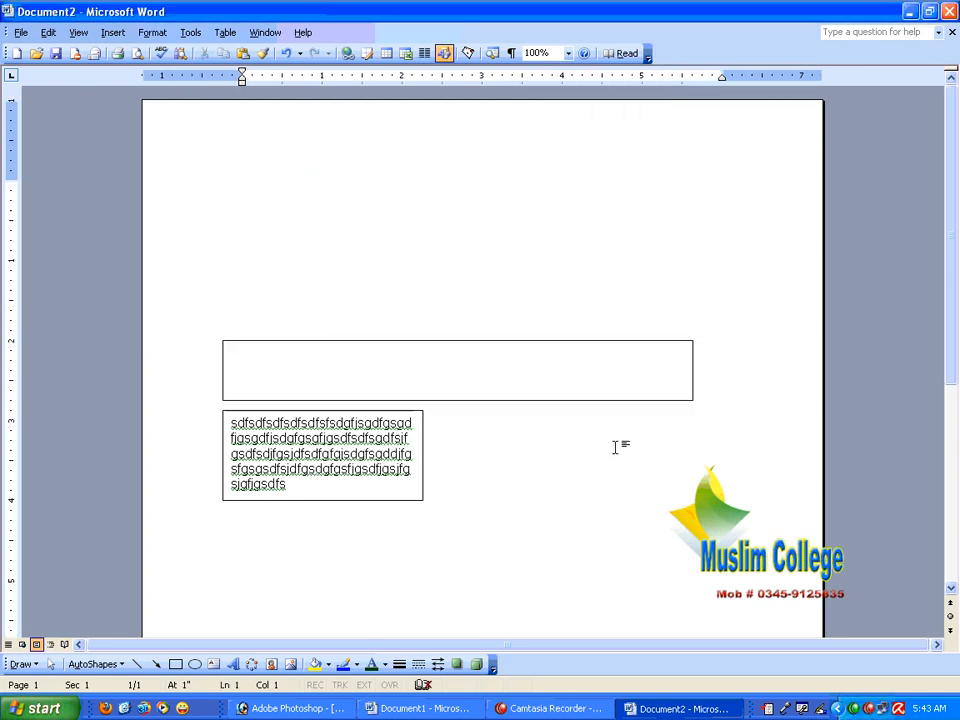
{"action": "left_click", "coordinate": [573, 340]}
{"action": "key", "text": "Delete"}
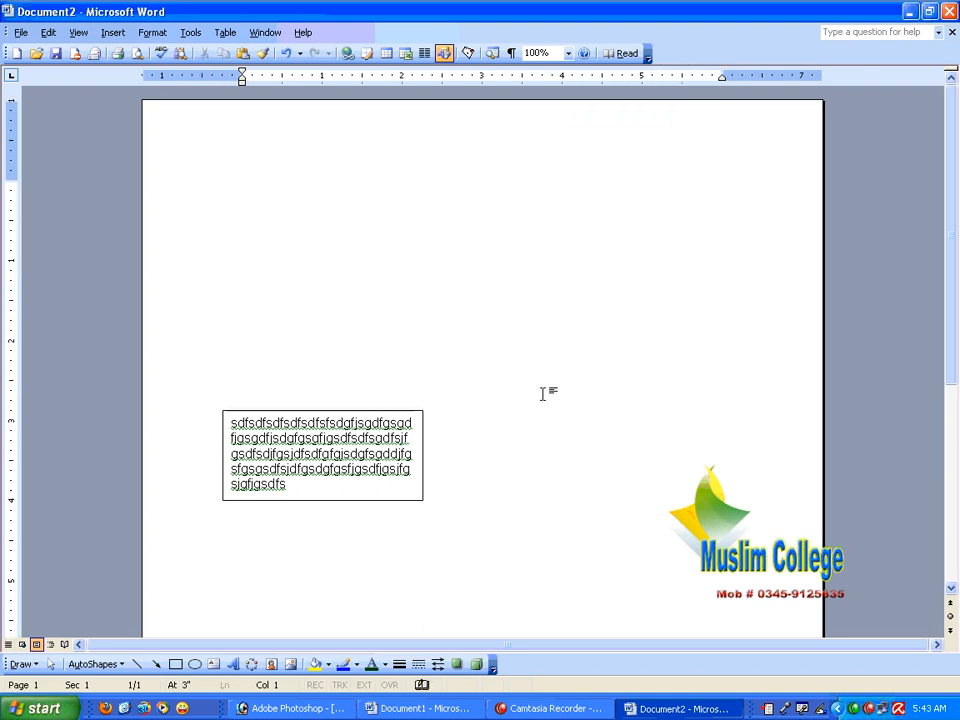
Delete the remaining text box containing the placeholder text
{"action": "left_click", "coordinate": [423, 439]}
{"action": "double_click", "coordinate": [423, 439]}
{"action": "left_click", "coordinate": [613, 480]}
{"action": "left_click", "coordinate": [601, 479]}
{"action": "left_click", "coordinate": [423, 437]}
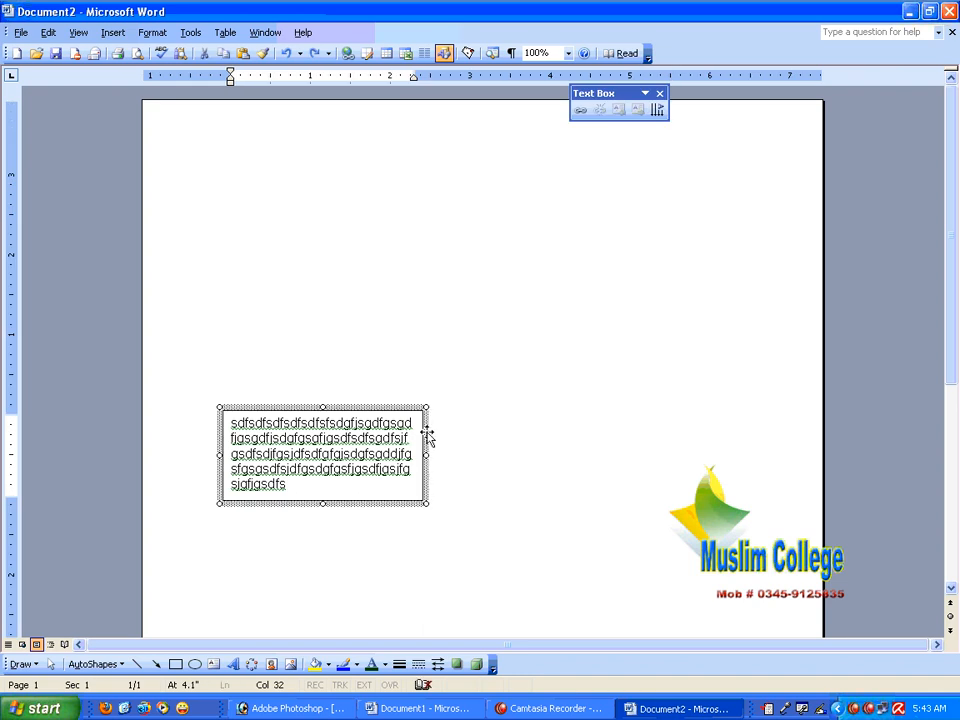
{"action": "key", "text": "Delete"}
Insert the bed picture "0101439_paint-inside..." from the My Pictures folder and enter "dfgdfgdfgdgdfg" on the line above it
{"action": "left_click", "coordinate": [78, 32]}
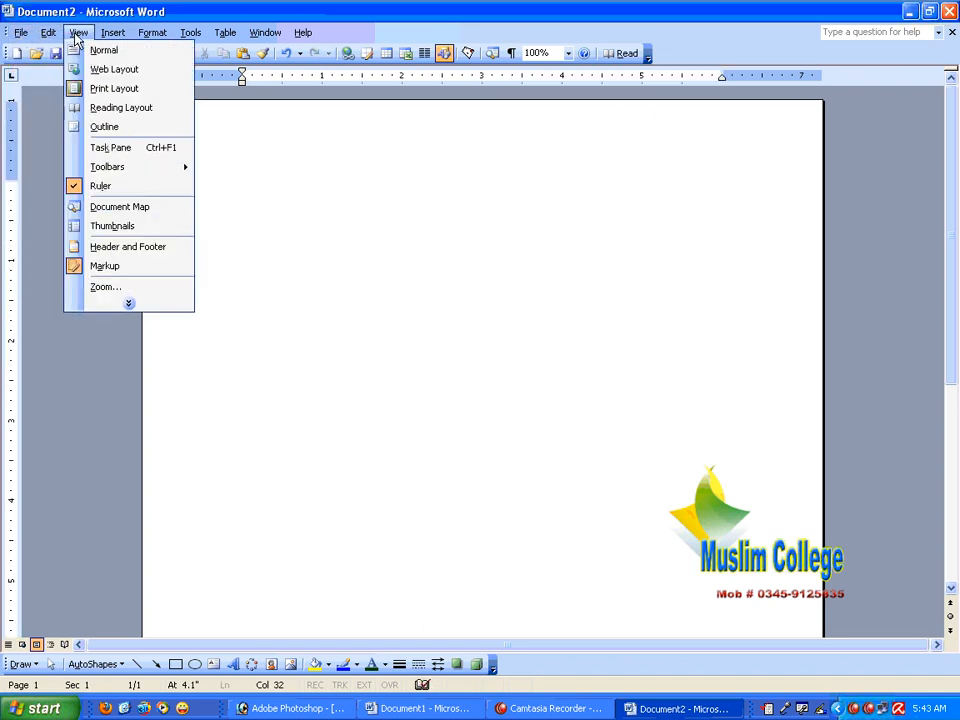
{"action": "mouse_move", "coordinate": [113, 32]}
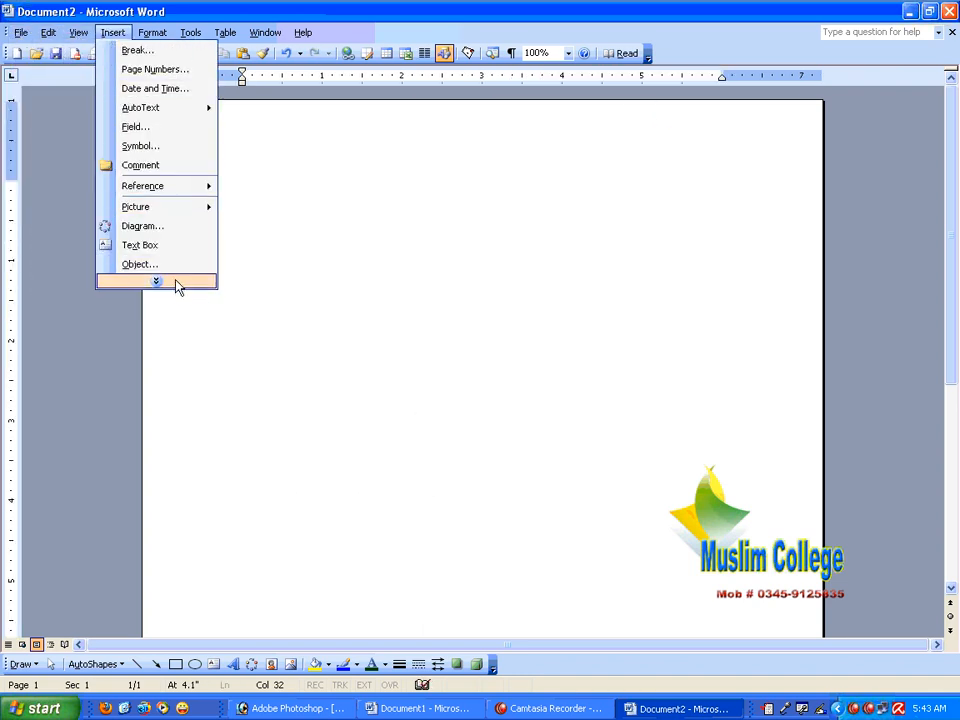
{"action": "mouse_move", "coordinate": [177, 285]}
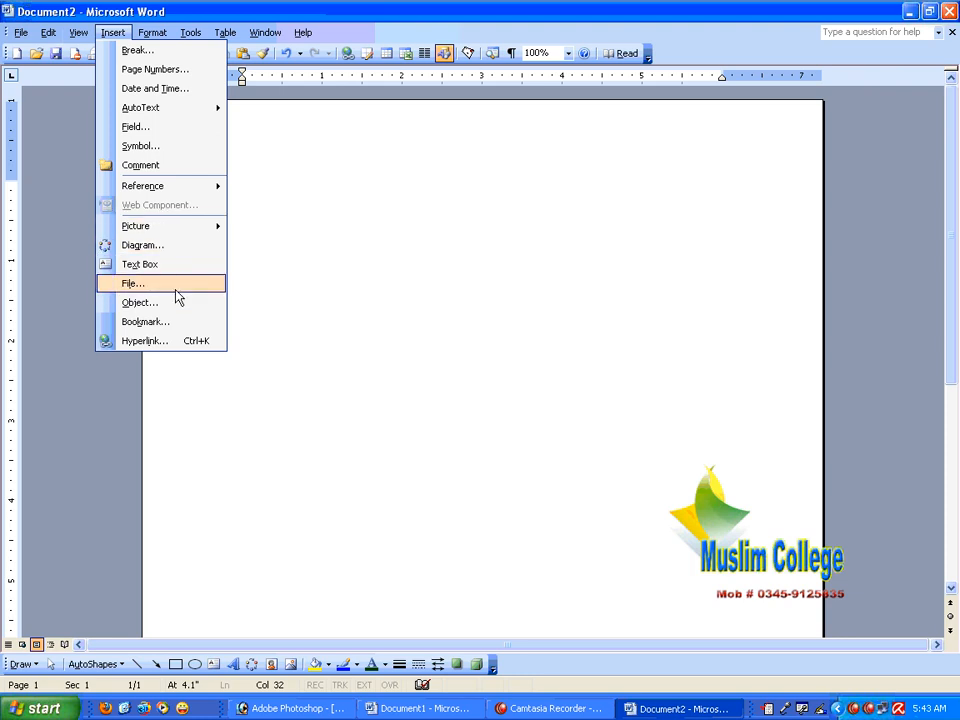
{"action": "mouse_move", "coordinate": [180, 228]}
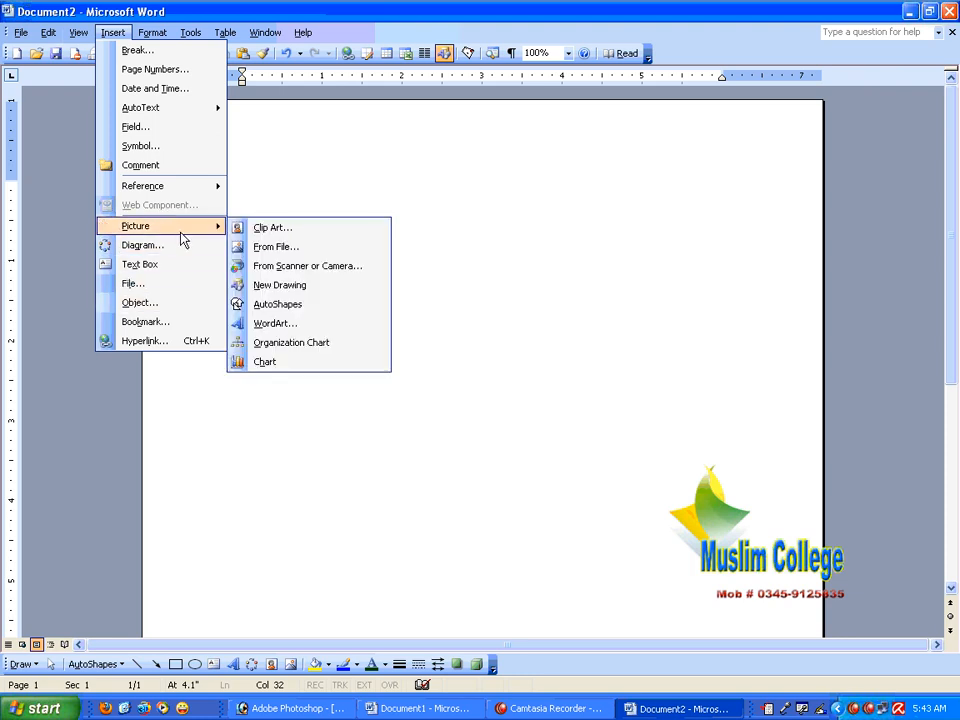
{"action": "left_click", "coordinate": [268, 246]}
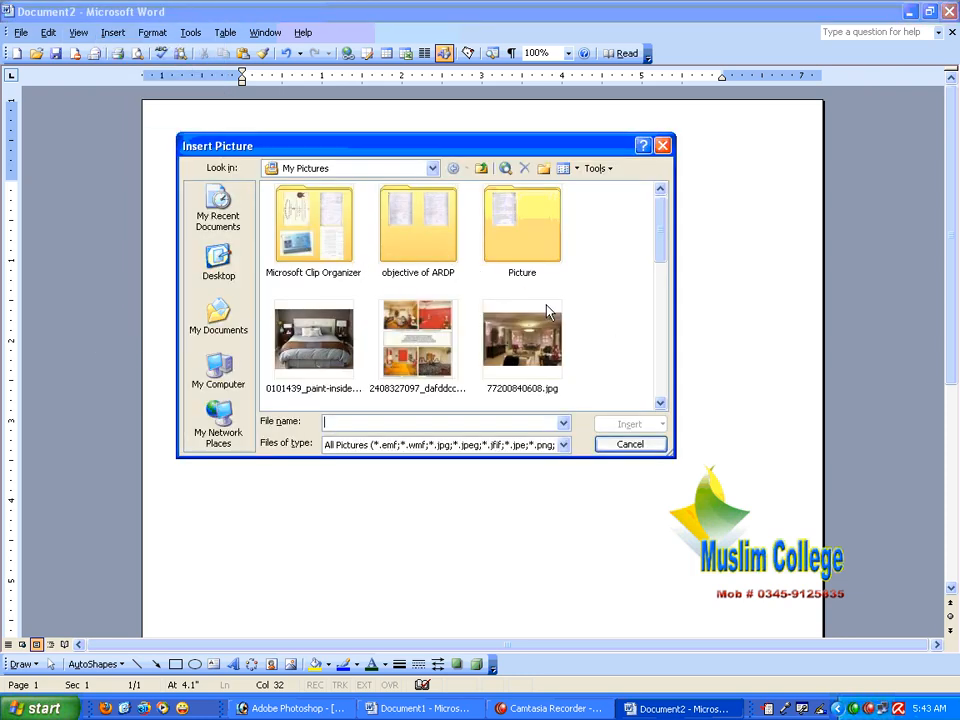
{"action": "double_click", "coordinate": [318, 342]}
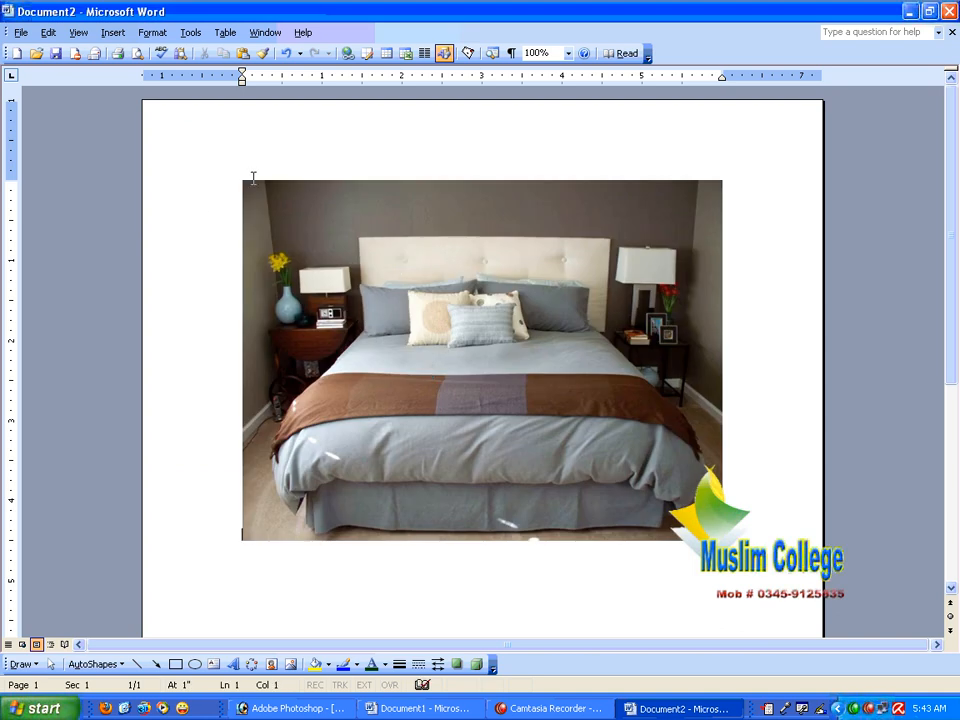
{"action": "type", "text": "dfgdfgdfgdgdfg"}
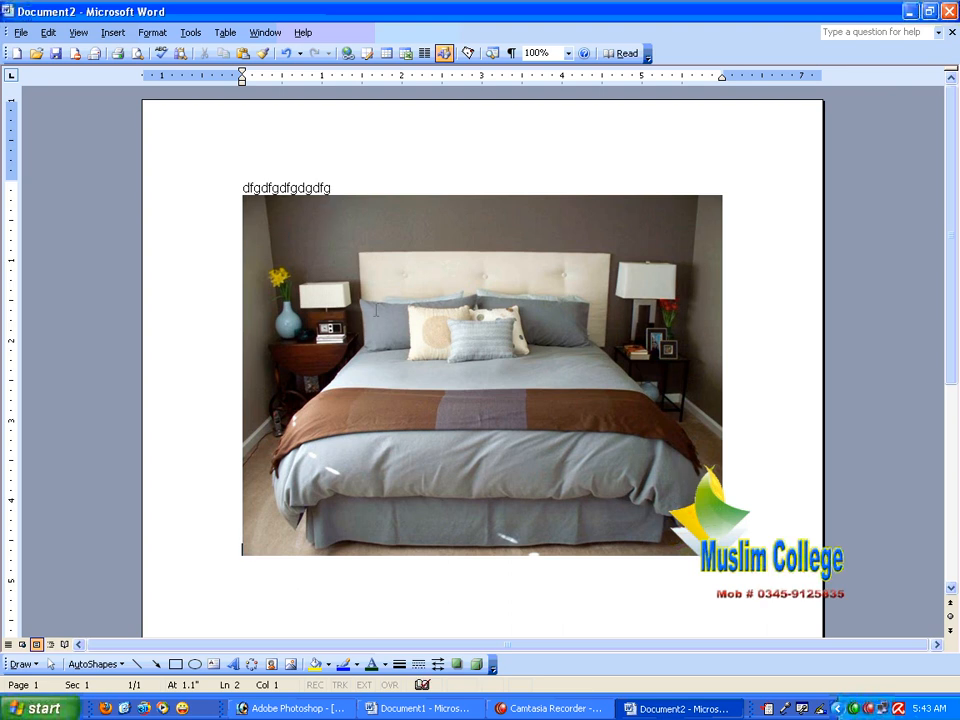
Draw a wide text box over the headboard in the bed picture and fill it with two to three lines of placeholder text
{"action": "left_click", "coordinate": [213, 664]}
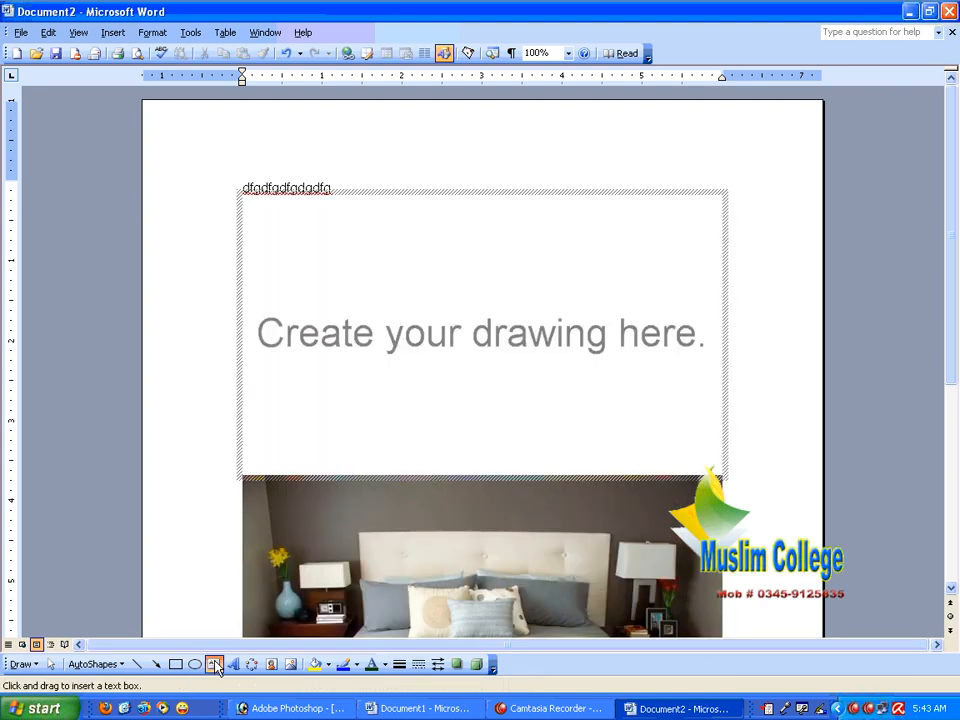
{"action": "key", "text": "Escape"}
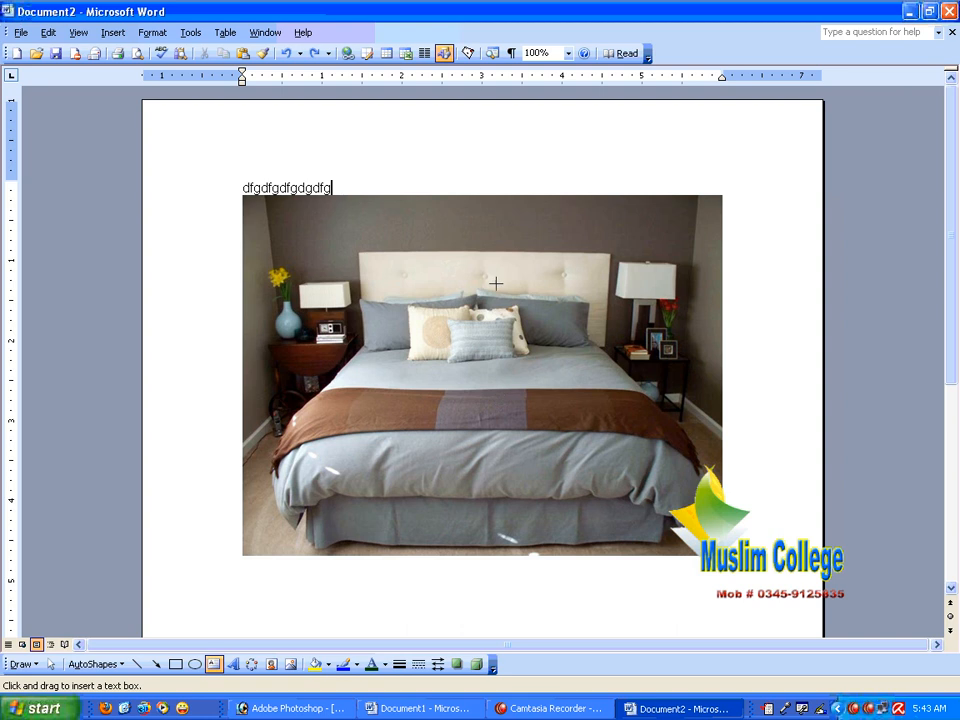
{"action": "left_click_drag", "start_coordinate": [361, 251], "coordinate": [613, 300]}
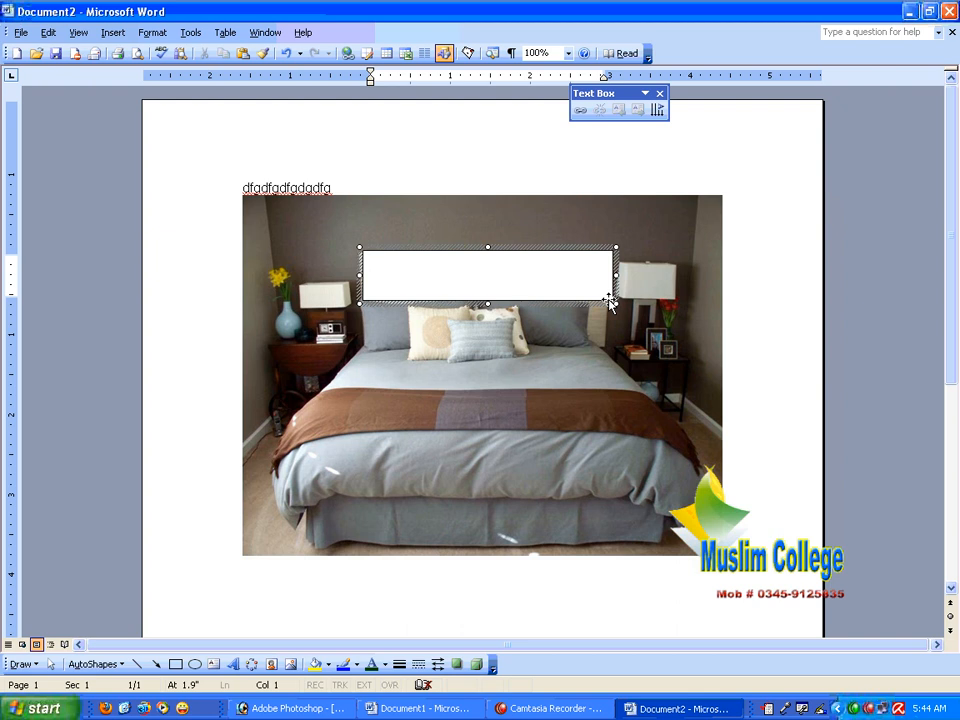
{"action": "type", "text": "Xbmvzxm,vbmxzbvbzxvbzxb"}
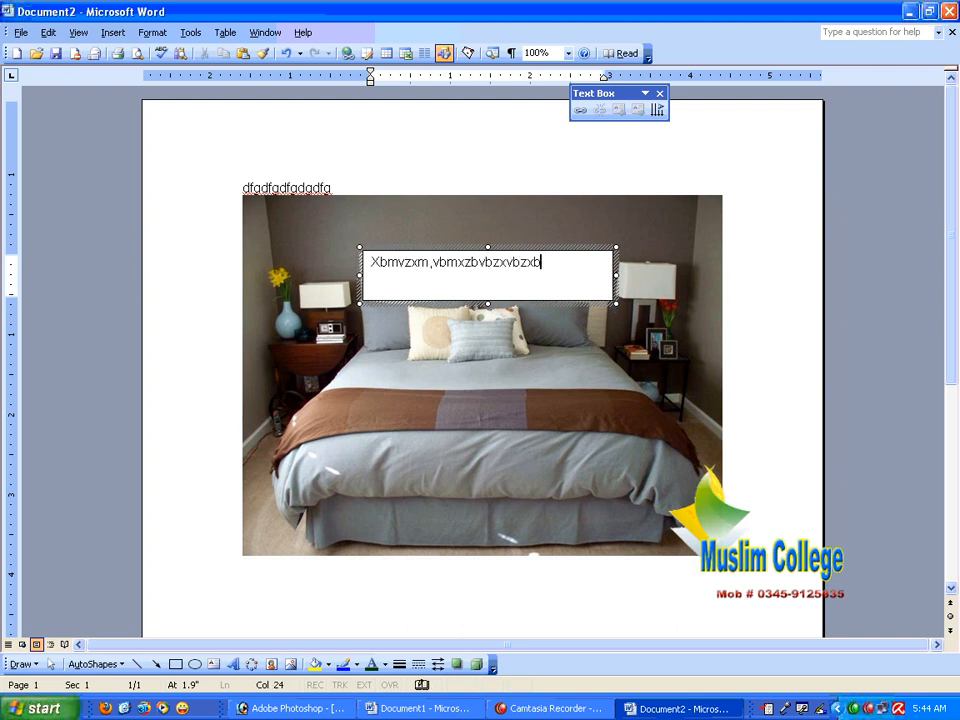
{"action": "type", "text": "vmzxbvbzxmvbmzxbvmc,bzxm,vbmxzbvmbxzcmbv"}
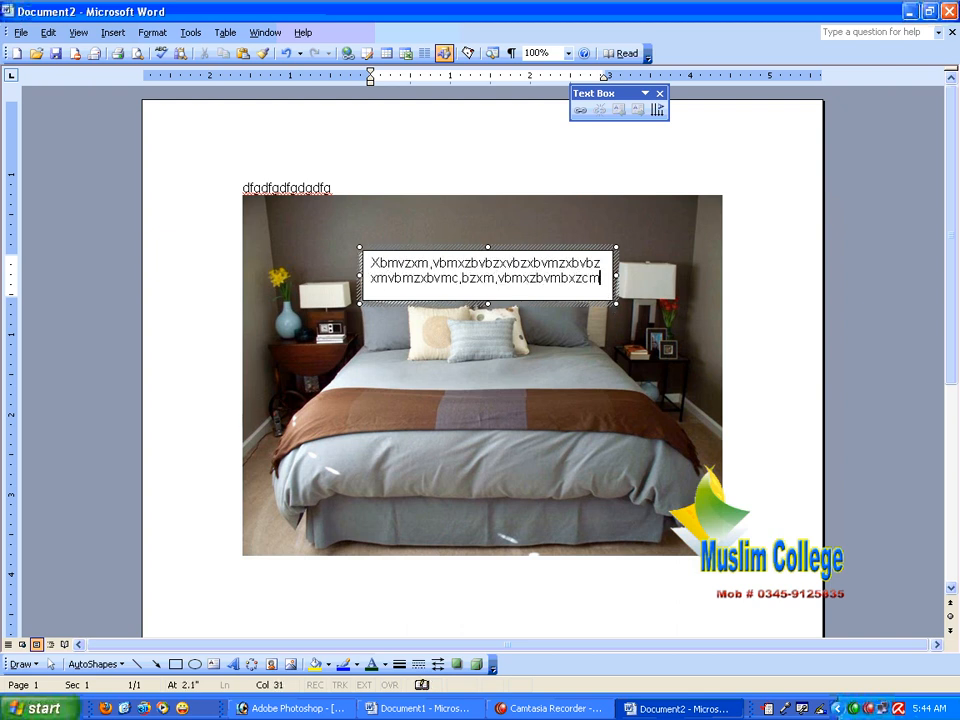
{"action": "left_click", "coordinate": [624, 167]}
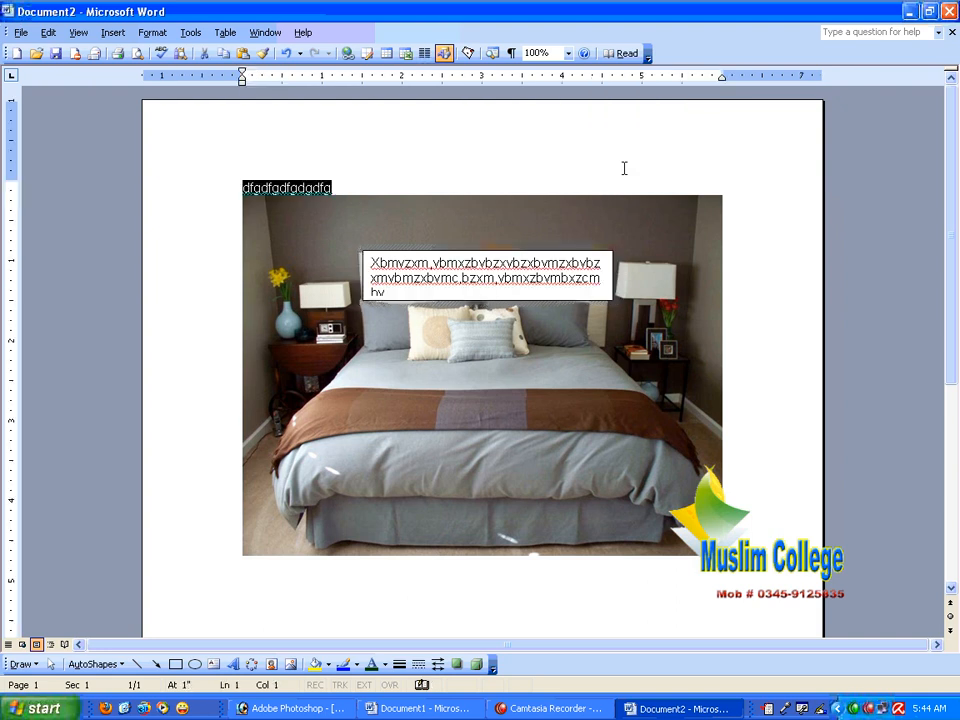
Remove the fill and the outline from the text box over the headboard
{"action": "left_click", "coordinate": [557, 264]}
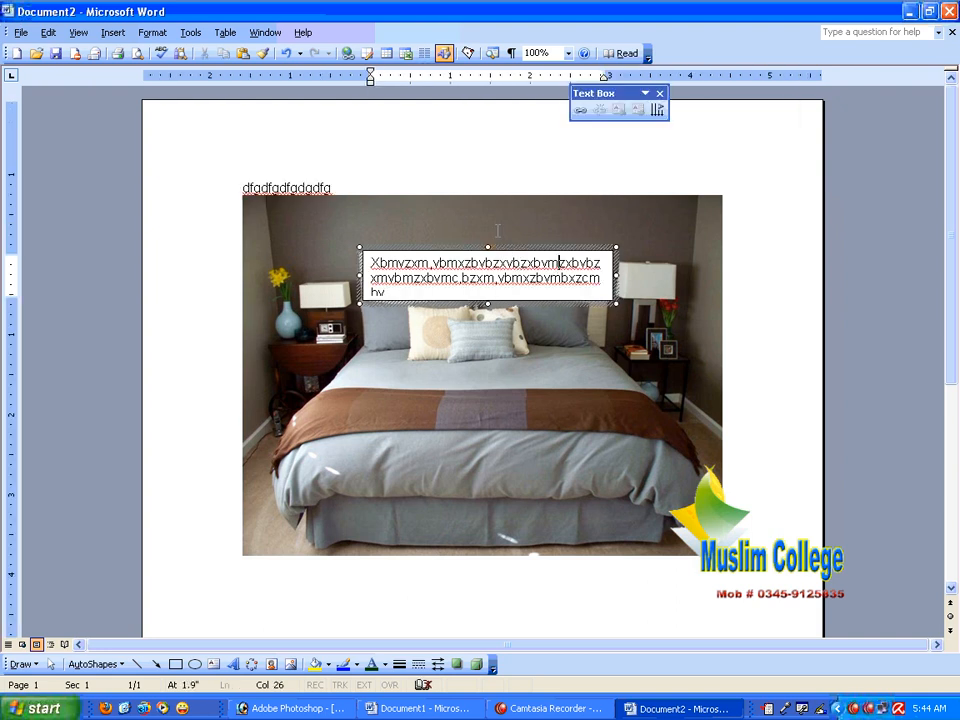
{"action": "left_click", "coordinate": [327, 664]}
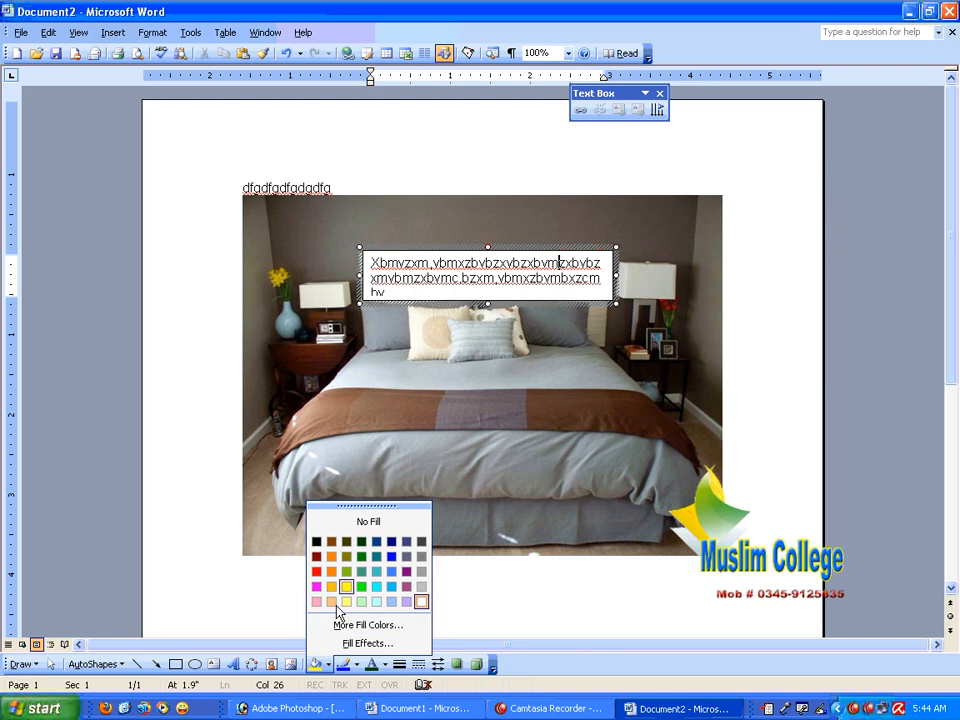
{"action": "left_click", "coordinate": [360, 526]}
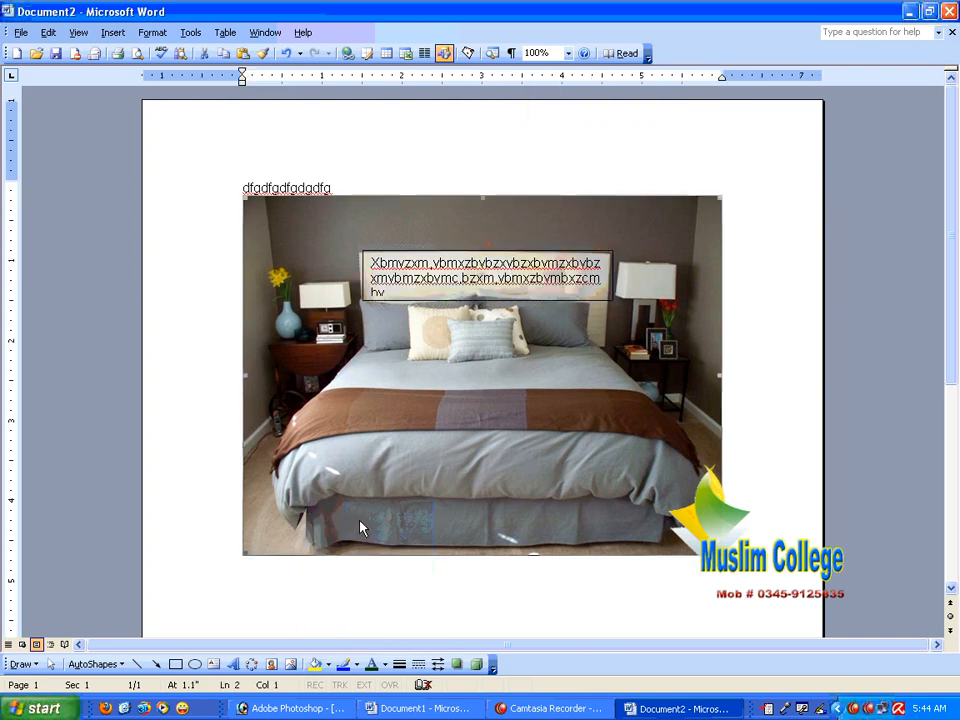
{"action": "left_click", "coordinate": [566, 150]}
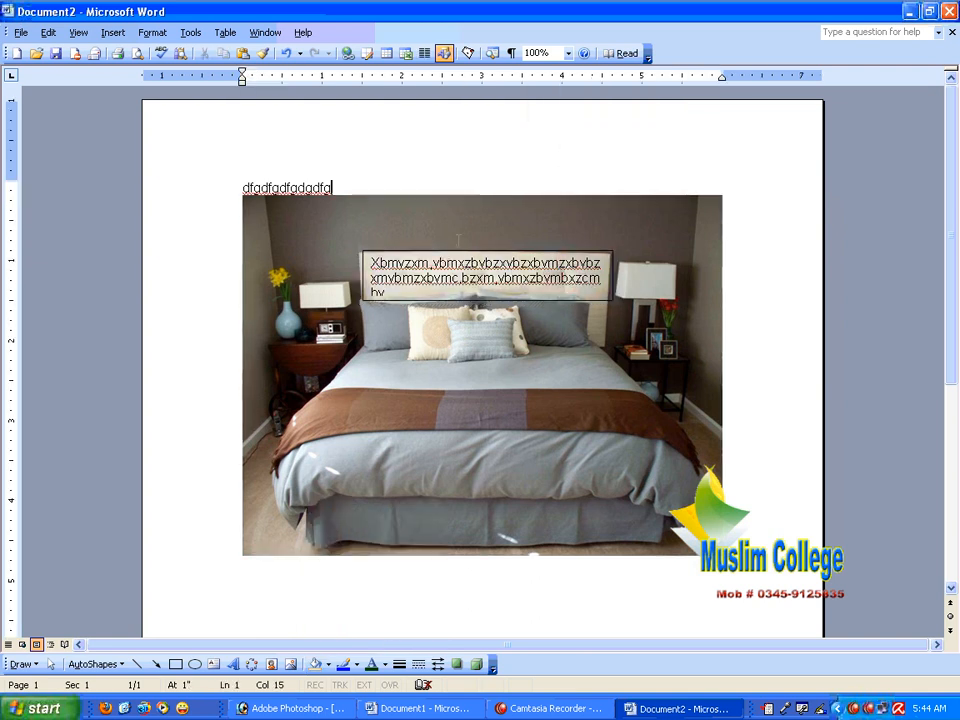
{"action": "left_click", "coordinate": [373, 258]}
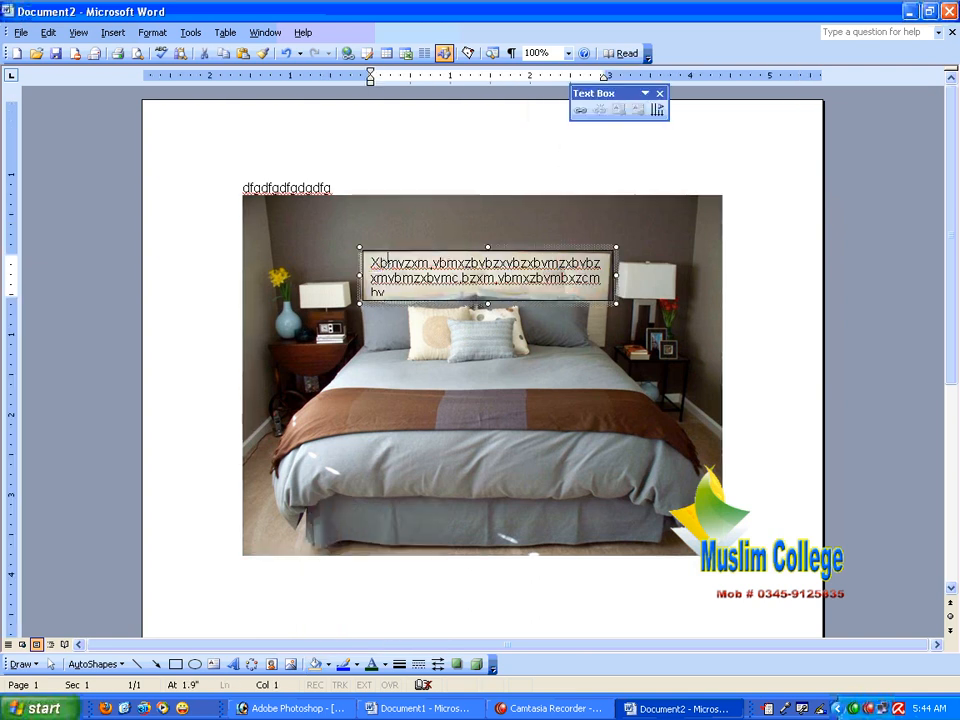
{"action": "left_click", "coordinate": [356, 664]}
{"action": "left_click", "coordinate": [386, 524]}
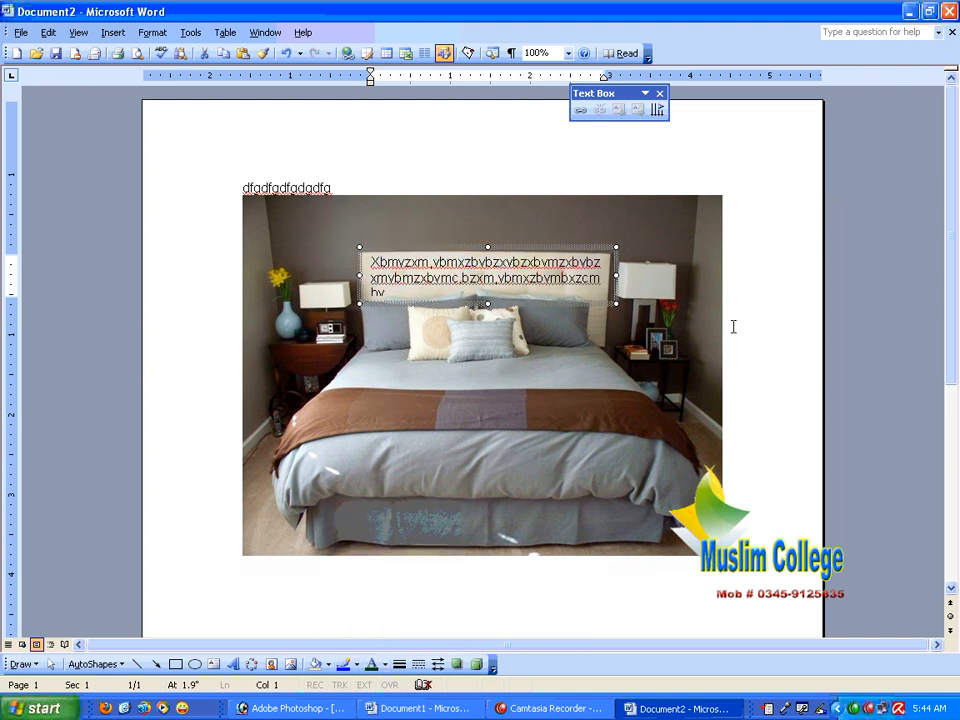
{"action": "left_click", "coordinate": [793, 281]}
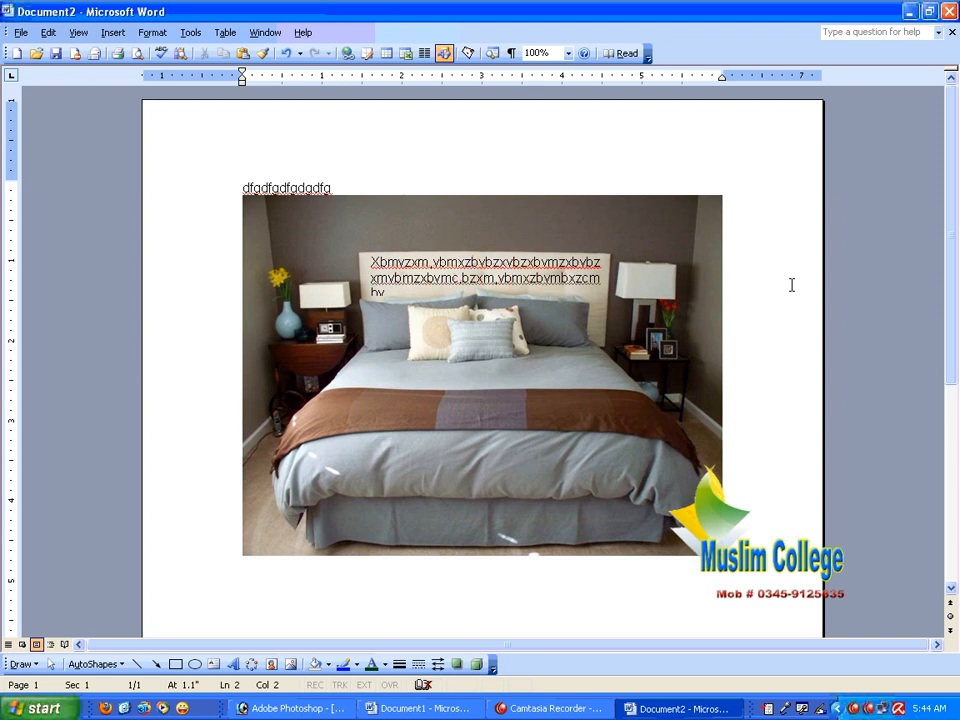
Change the bed picture's layout from inline to a floating wrapping style
{"action": "left_click", "coordinate": [616, 253]}
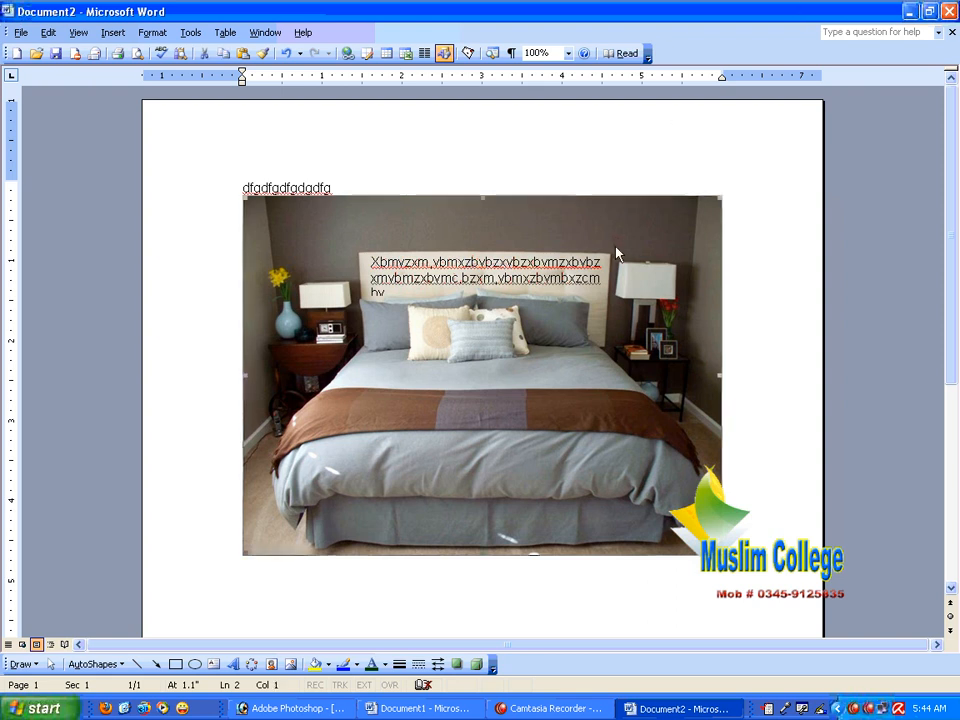
{"action": "double_click", "coordinate": [620, 243]}
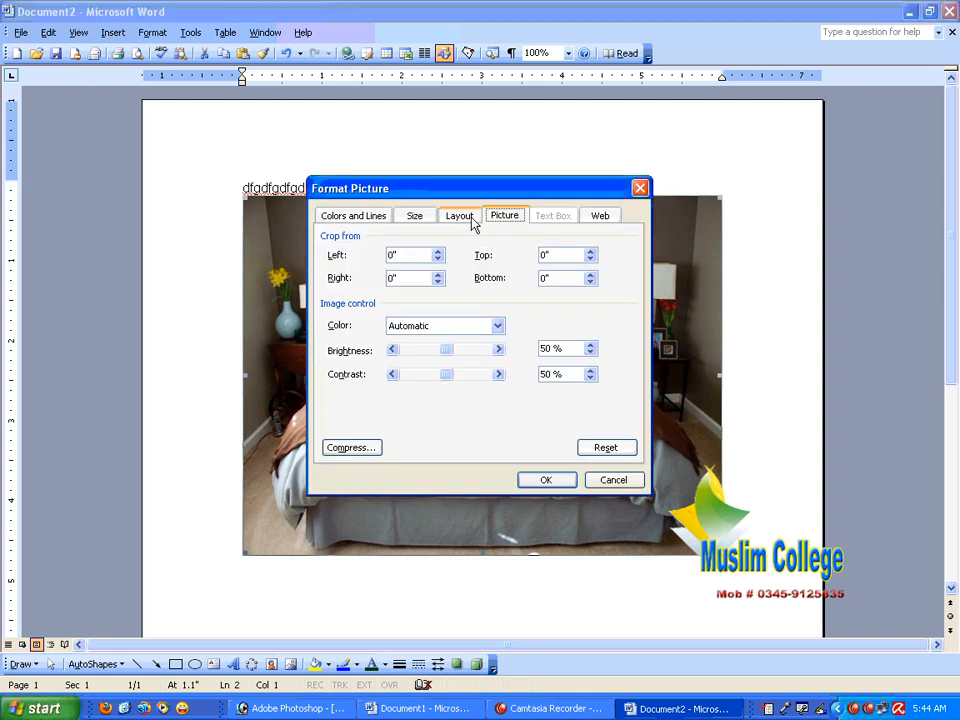
{"action": "left_click", "coordinate": [460, 216]}
{"action": "double_click", "coordinate": [543, 268]}
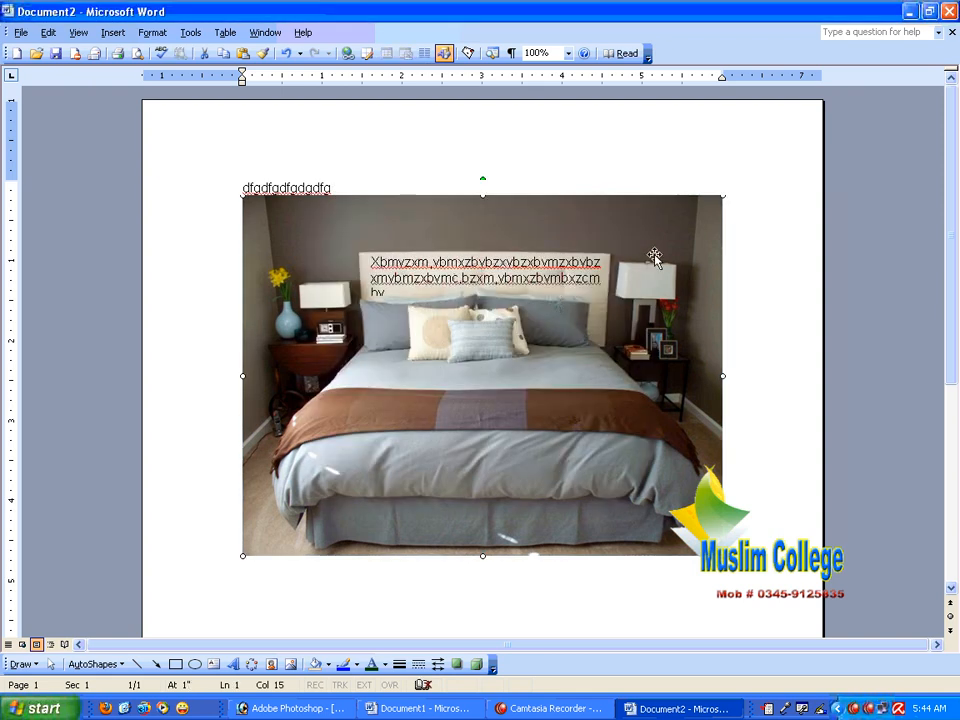
Delete the bed picture, the text box and the line of text so the page is empty
{"action": "mouse_move", "coordinate": [667, 242]}
{"action": "left_mouse_down"}
{"action": "mouse_move", "coordinate": [666, 299]}
{"action": "mouse_move", "coordinate": [665, 250]}
{"action": "left_mouse_up"}
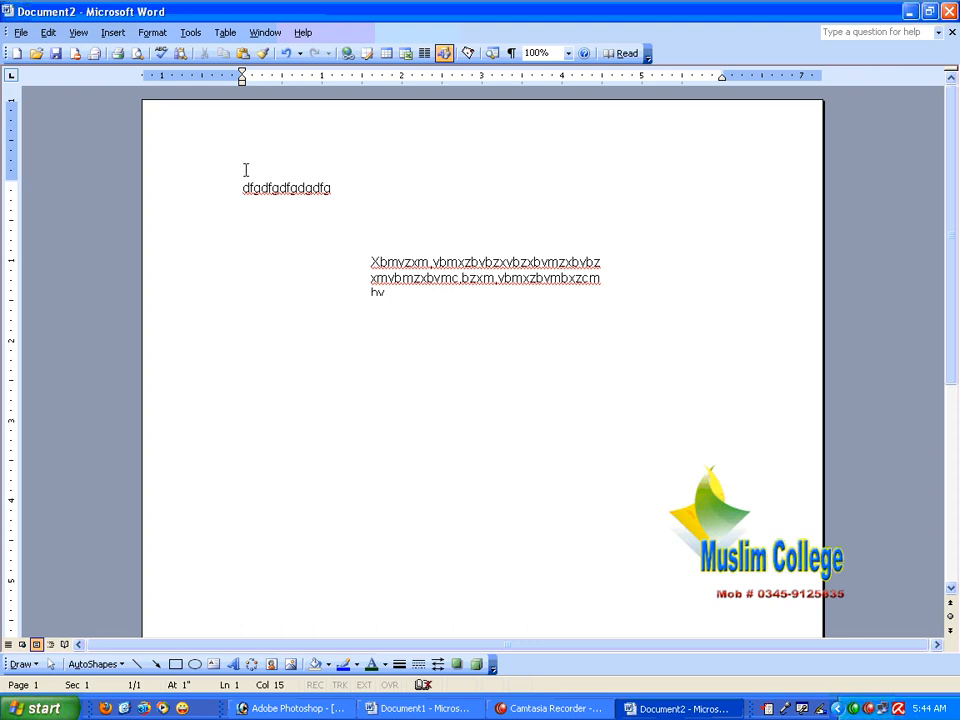
{"action": "left_click_drag", "start_coordinate": [236, 180], "coordinate": [673, 380]}
{"action": "key", "text": "Delete"}
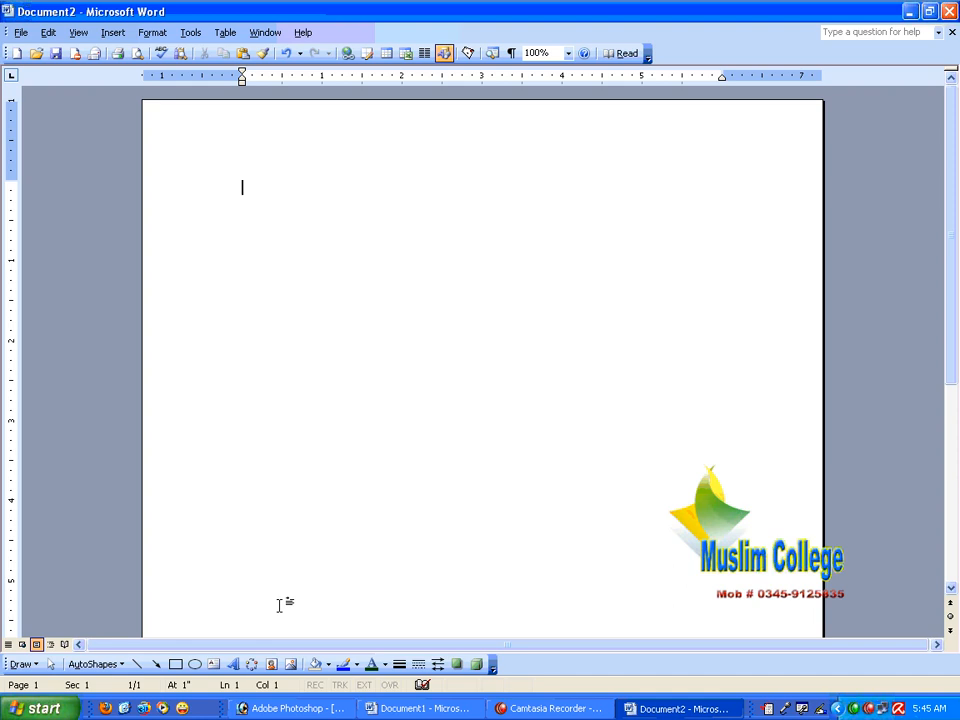
Write "The star model school" on the first line of the empty page
{"action": "type", "text": "The star mode"}
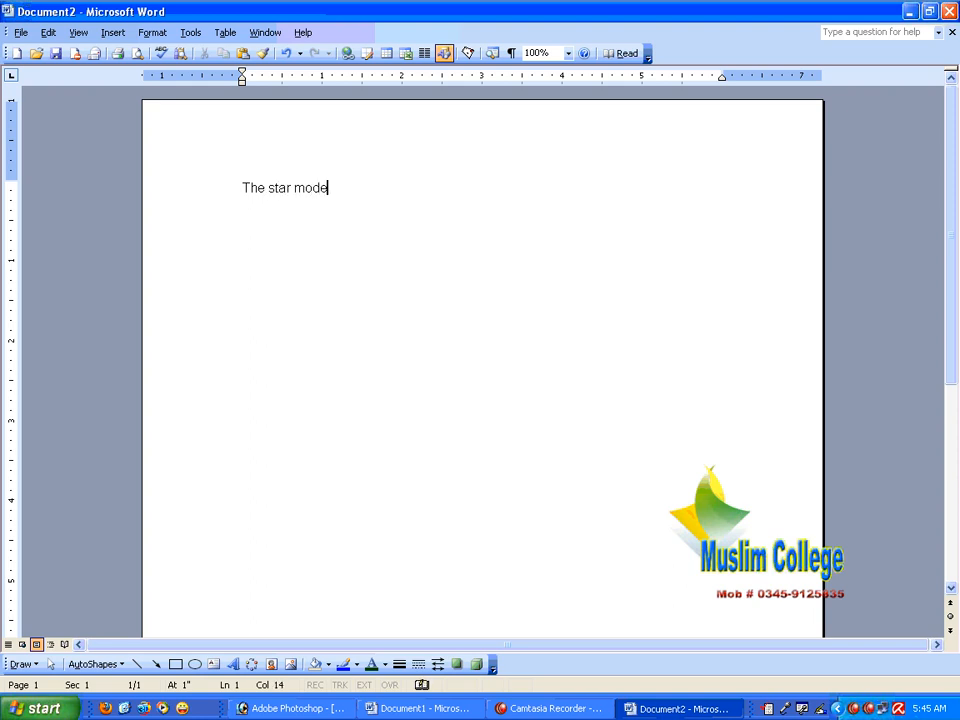
{"action": "type", "text": "l school and"}
{"action": "key", "text": "BackSpace"}
{"action": "key", "text": "BackSpace"}
{"action": "key", "text": "BackSpace"}
Display the Formatting toolbar and set the font size of "The star model school" to 10
{"action": "key", "text": "ctrl+a"}
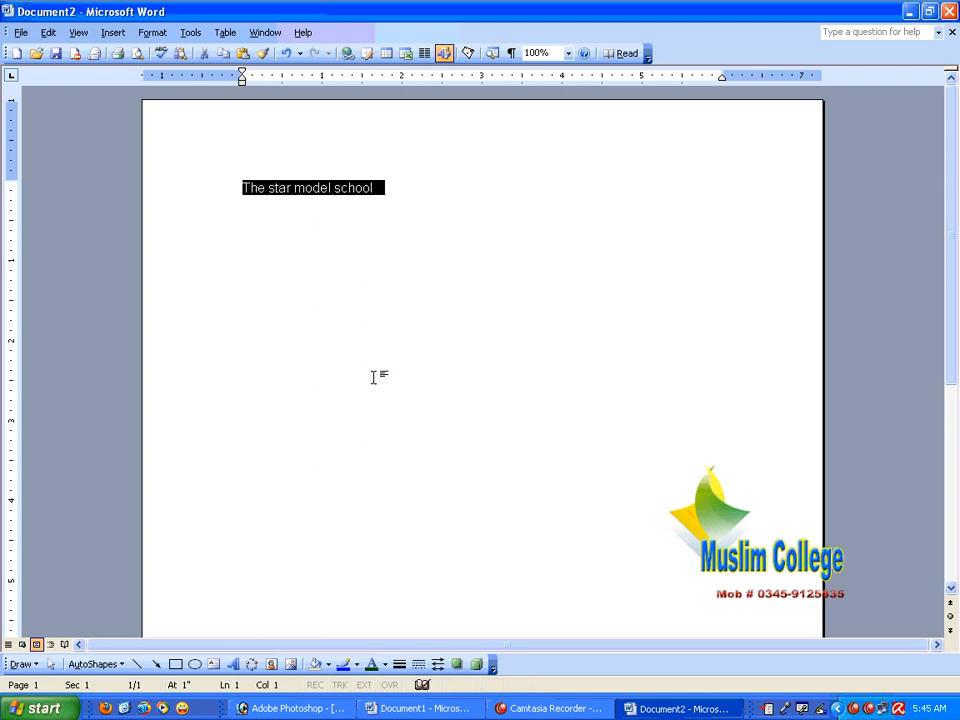
{"action": "right_click", "coordinate": [456, 40]}
{"action": "left_click", "coordinate": [482, 62]}
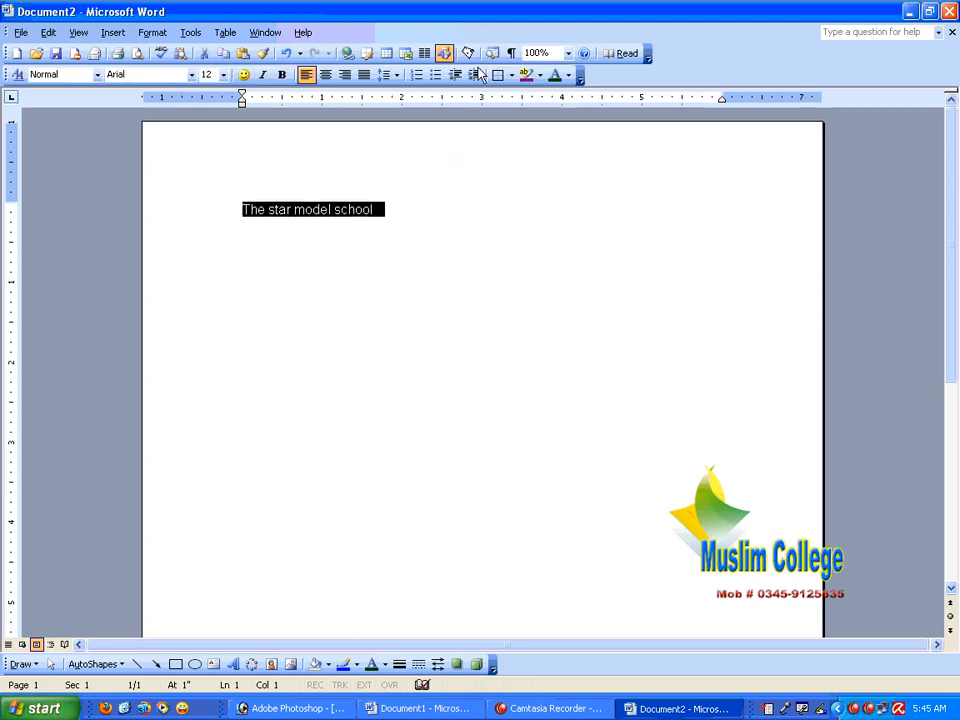
{"action": "left_click", "coordinate": [225, 75]}
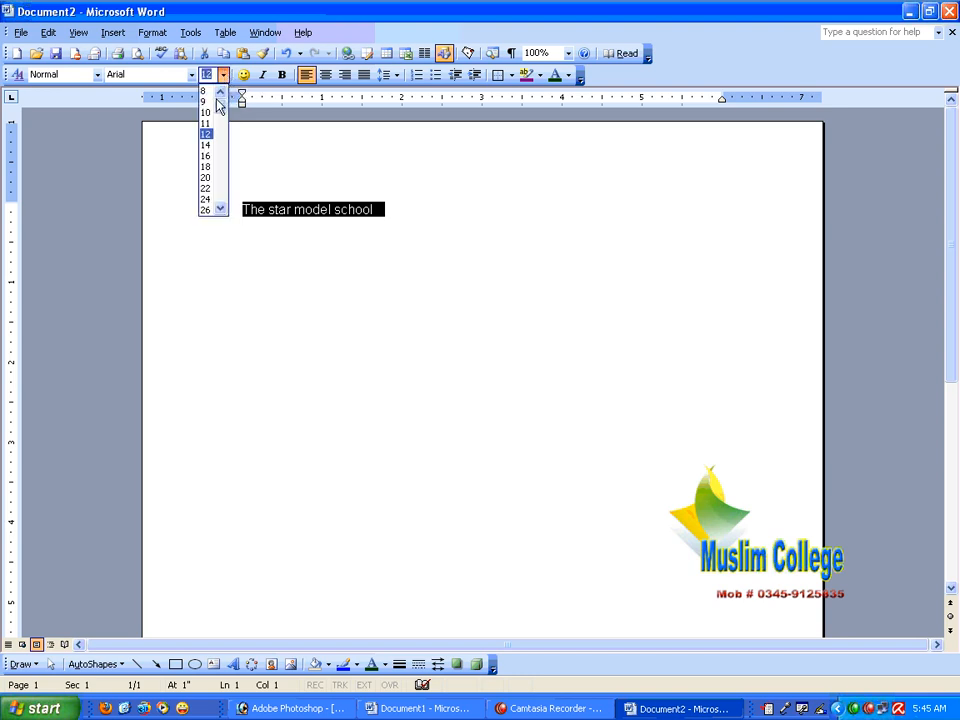
{"action": "left_click", "coordinate": [206, 111]}
{"action": "left_click", "coordinate": [362, 209]}
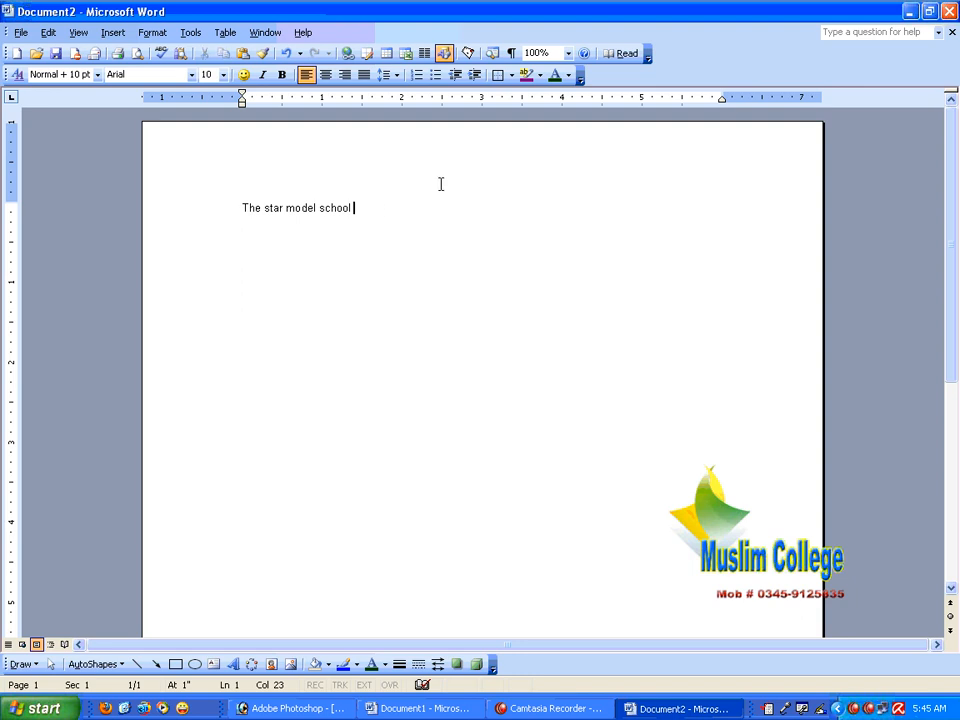
Copy "The star model school" and paste it so the phrase stands three times in a row on one line
{"action": "key", "text": "ctrl+a"}
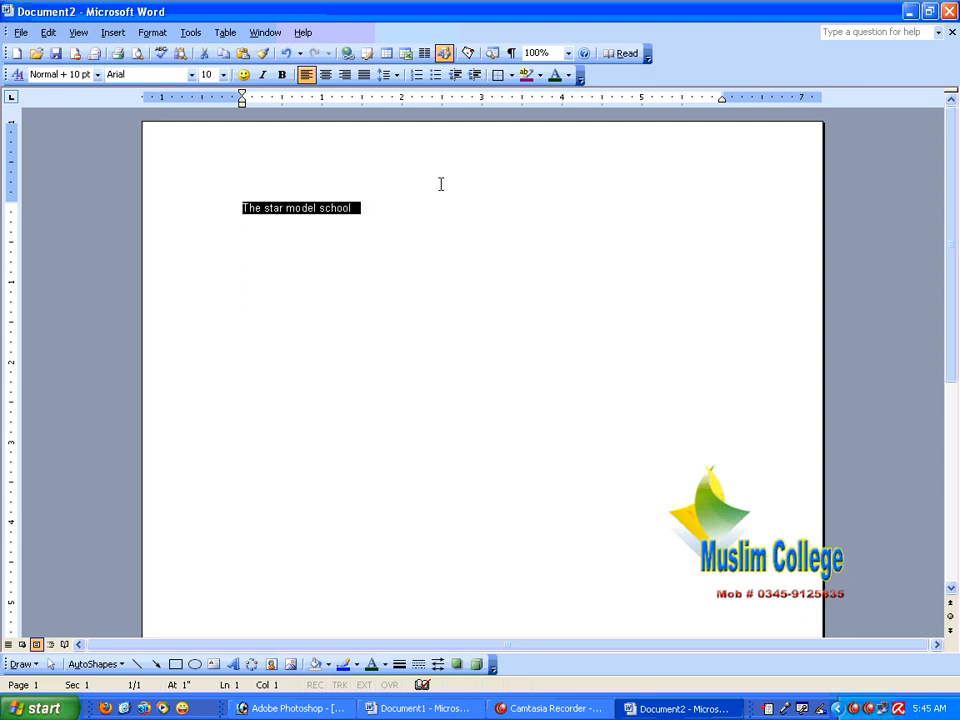
{"action": "type", "text": "The star model school The star model school"}
{"action": "key", "text": "shift+End"}
{"action": "key", "text": "ctrl+c"}
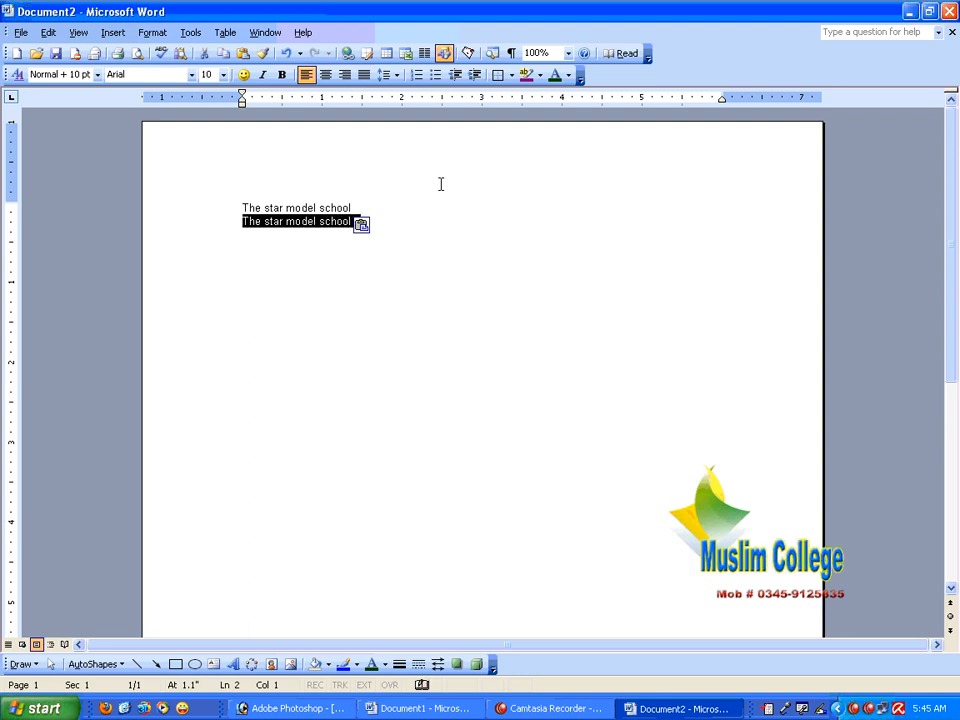
{"action": "key", "text": "BackSpace"}
{"action": "key", "text": "BackSpace"}
{"action": "key", "text": "ctrl+v"}
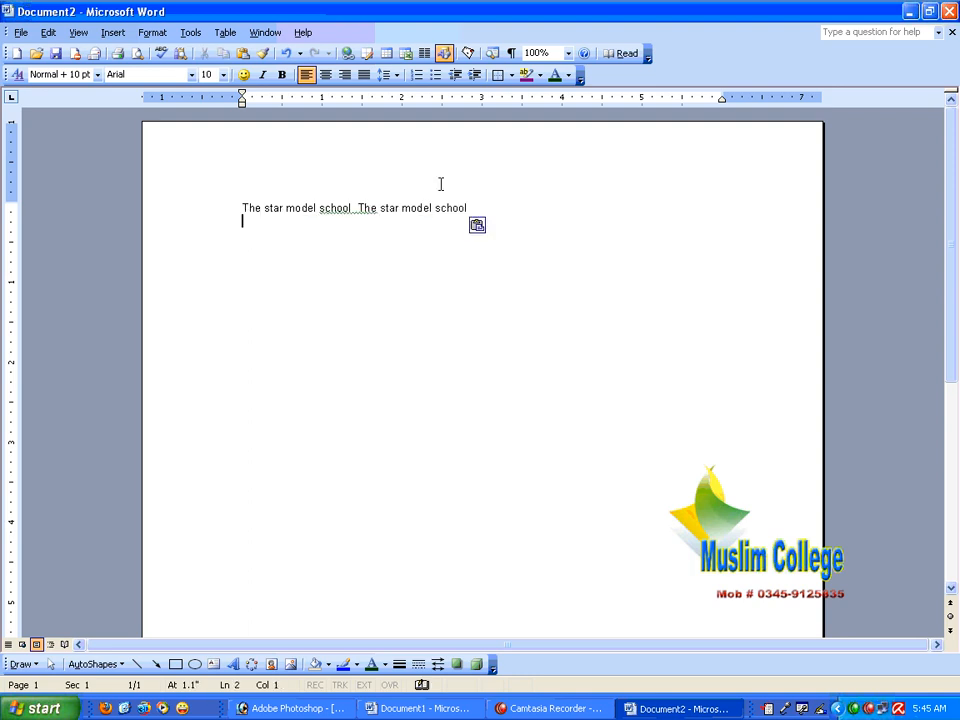
{"action": "key", "text": "BackSpace"}
{"action": "key", "text": "ctrl+v"}
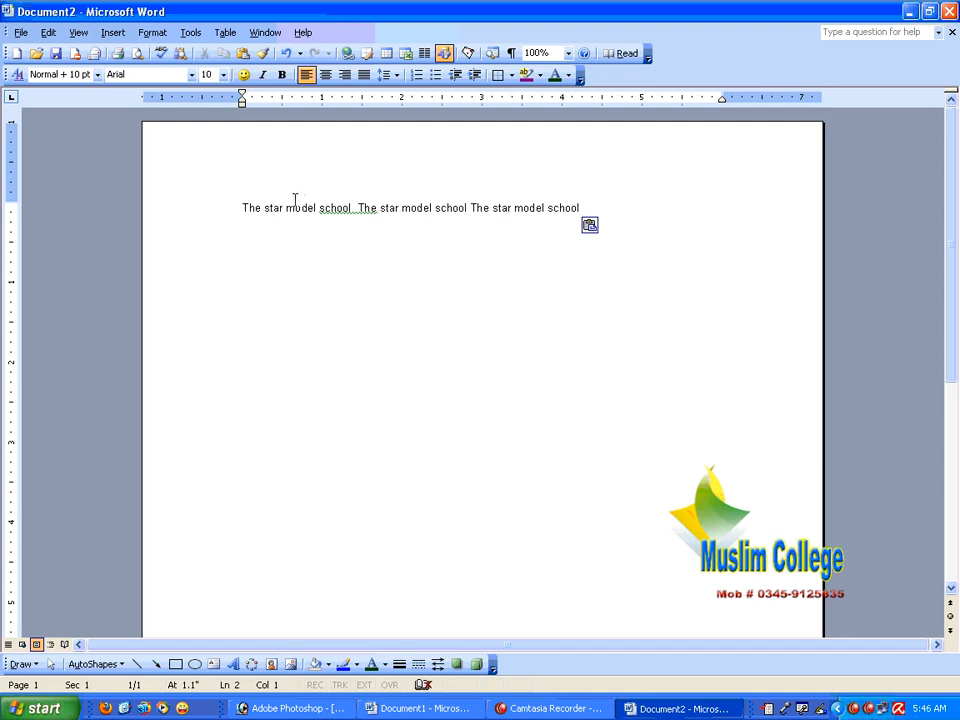
Colour the first "The star model" at the start of the line pale blue
{"action": "left_click_drag", "start_coordinate": [243, 208], "coordinate": [310, 207]}
{"action": "left_click_drag", "start_coordinate": [240, 208], "coordinate": [306, 218]}
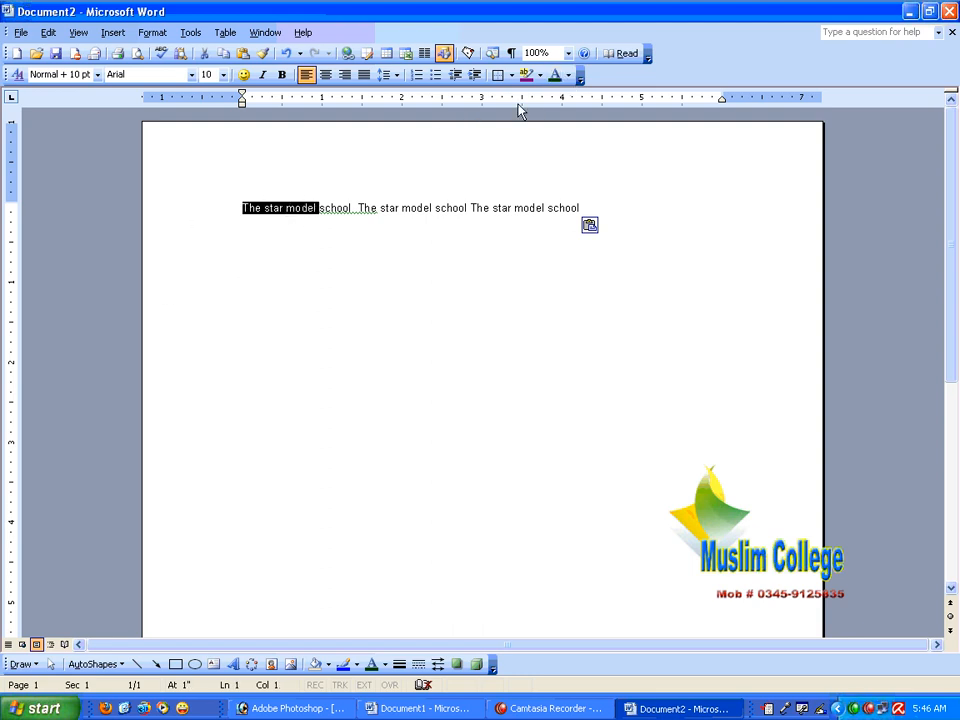
{"action": "left_click", "coordinate": [568, 76]}
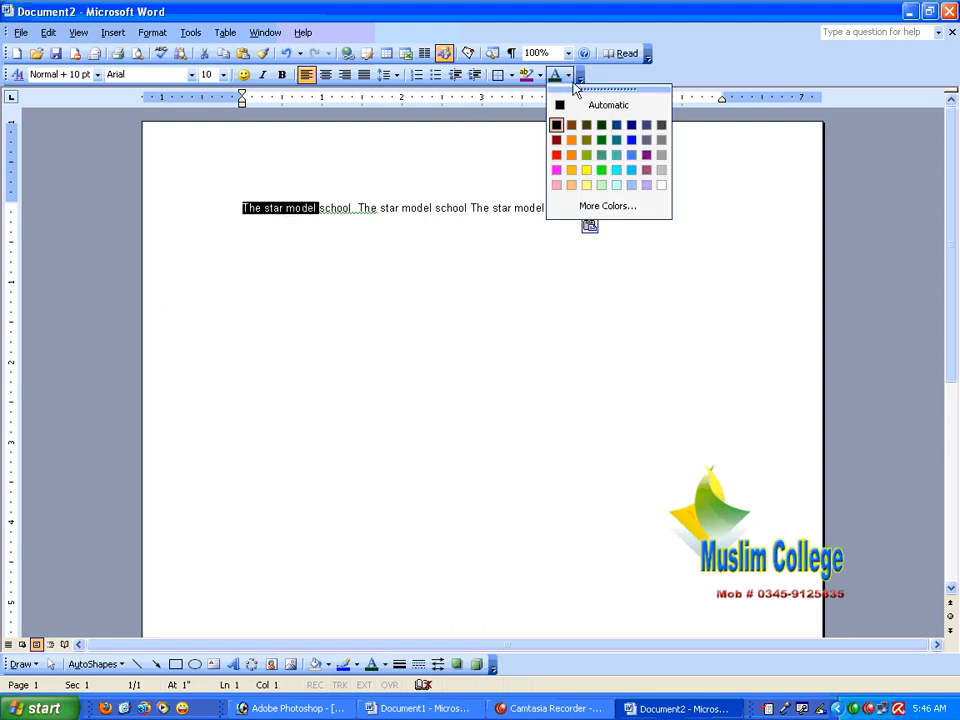
{"action": "left_click", "coordinate": [632, 185]}
{"action": "left_click", "coordinate": [366, 281]}
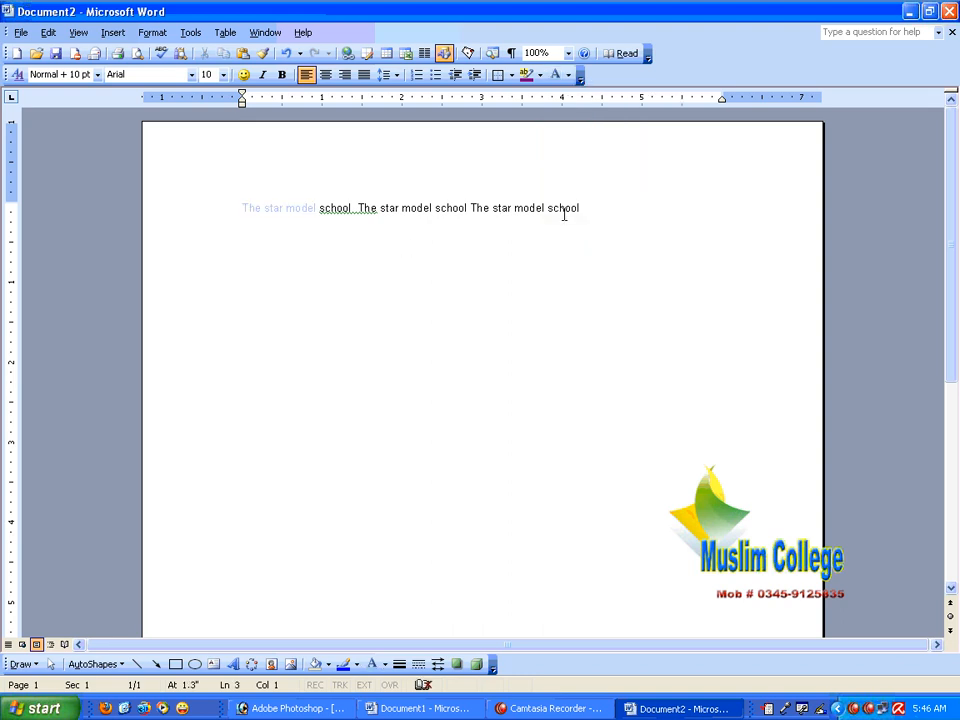
Colour the last "star model school" at the end of the line light pink
{"action": "left_click_drag", "start_coordinate": [584, 208], "coordinate": [492, 208]}
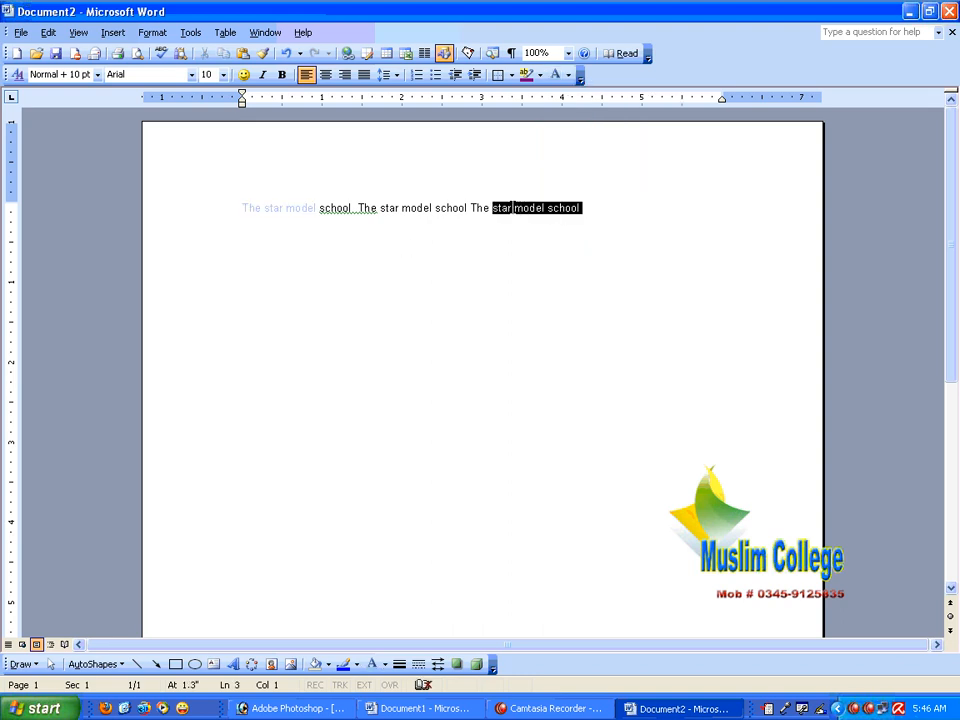
{"action": "left_click", "coordinate": [568, 76]}
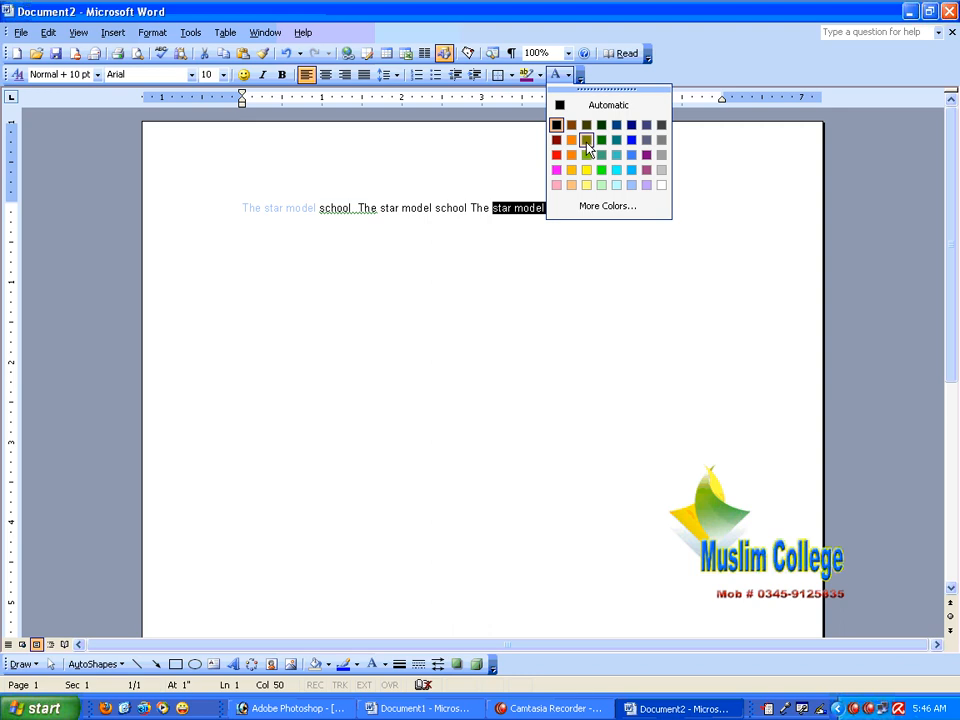
{"action": "left_click", "coordinate": [561, 186]}
{"action": "left_click", "coordinate": [546, 272]}
Colour the remaining black words in the middle of the line, "school The star model school The", lavender
{"action": "left_click_drag", "start_coordinate": [489, 211], "coordinate": [319, 208]}
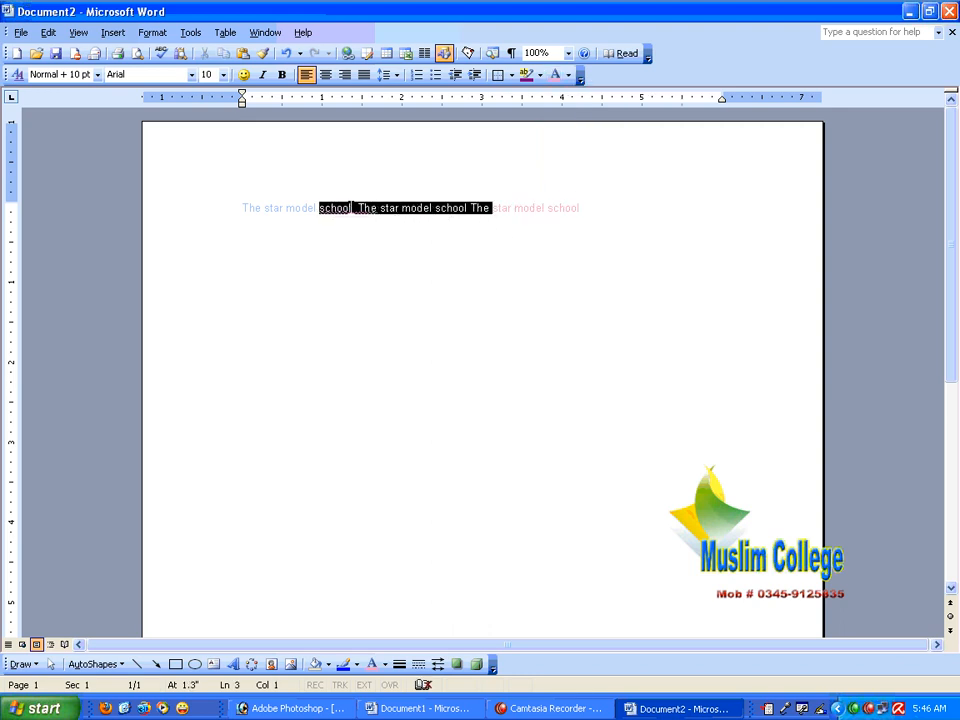
{"action": "left_click", "coordinate": [568, 76]}
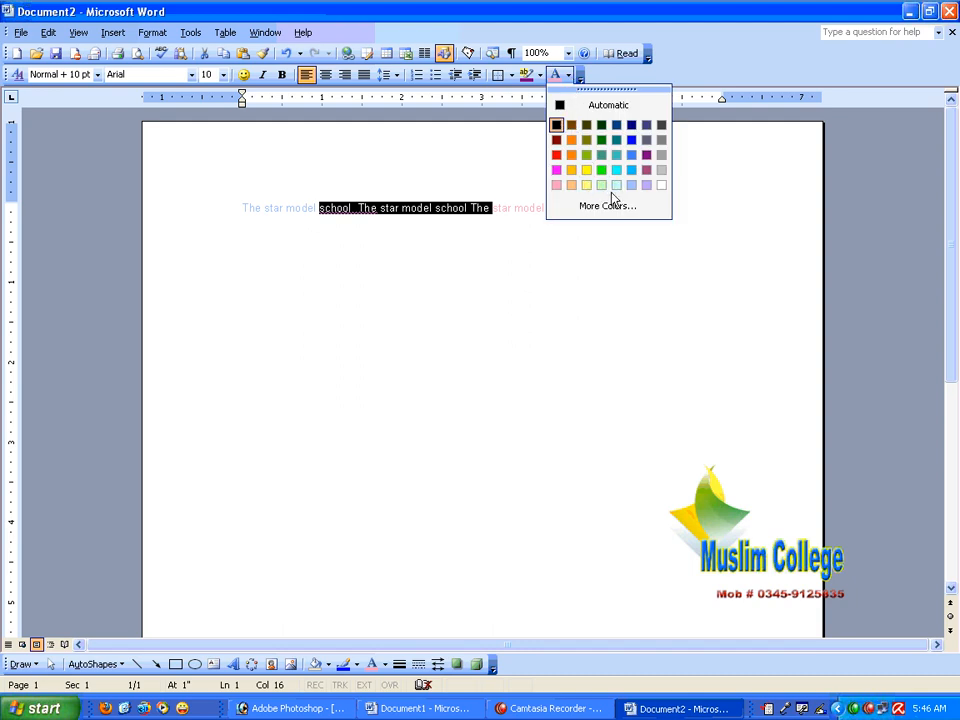
{"action": "left_click", "coordinate": [646, 186]}
{"action": "left_click", "coordinate": [624, 228]}
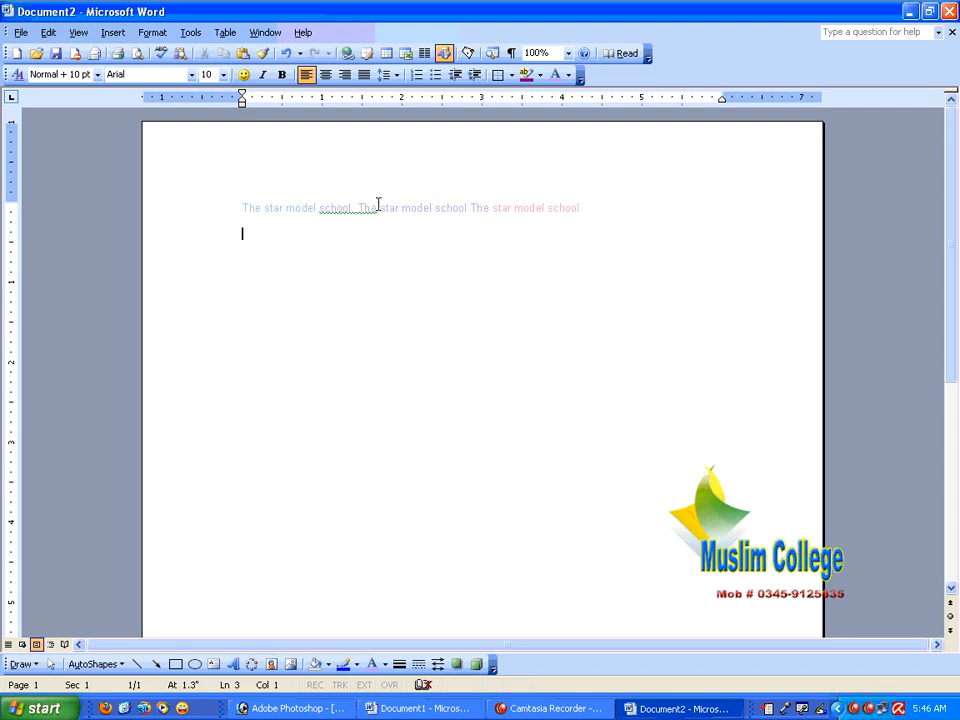
Recolour the first "The star model" at the start of the line light pink
{"action": "left_click_drag", "start_coordinate": [241, 207], "coordinate": [318, 208]}
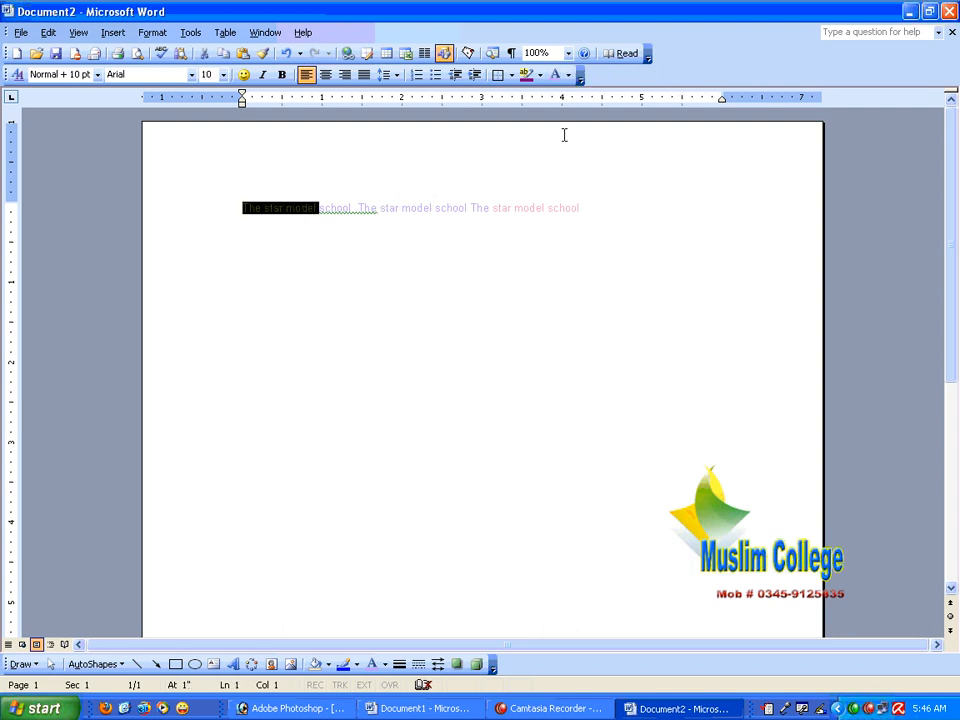
{"action": "left_click", "coordinate": [568, 75]}
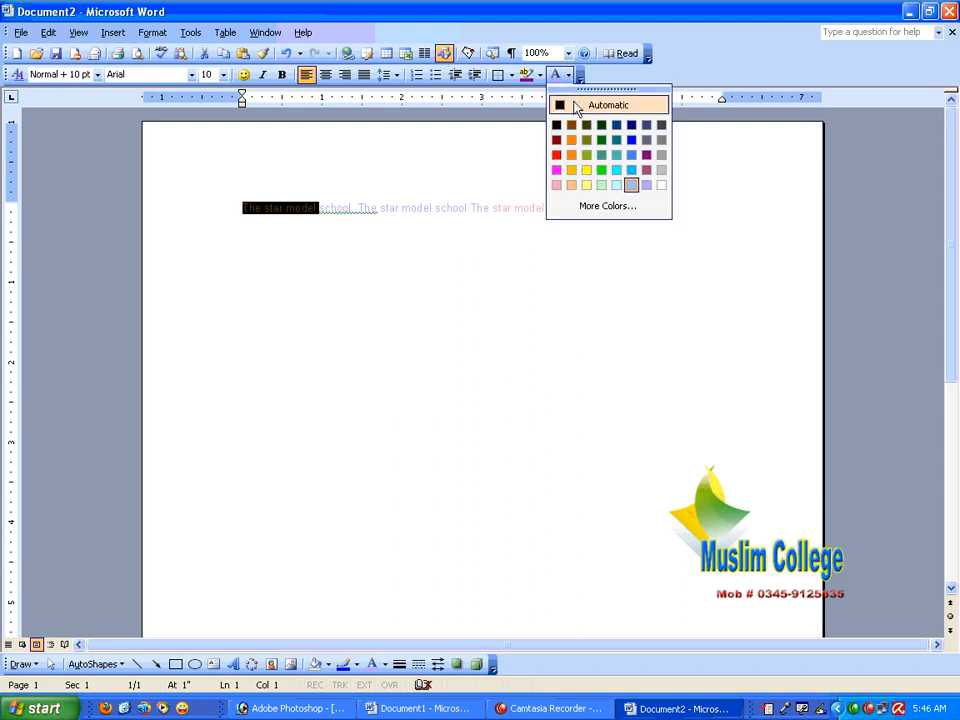
{"action": "left_click", "coordinate": [557, 186]}
{"action": "left_click", "coordinate": [581, 266]}
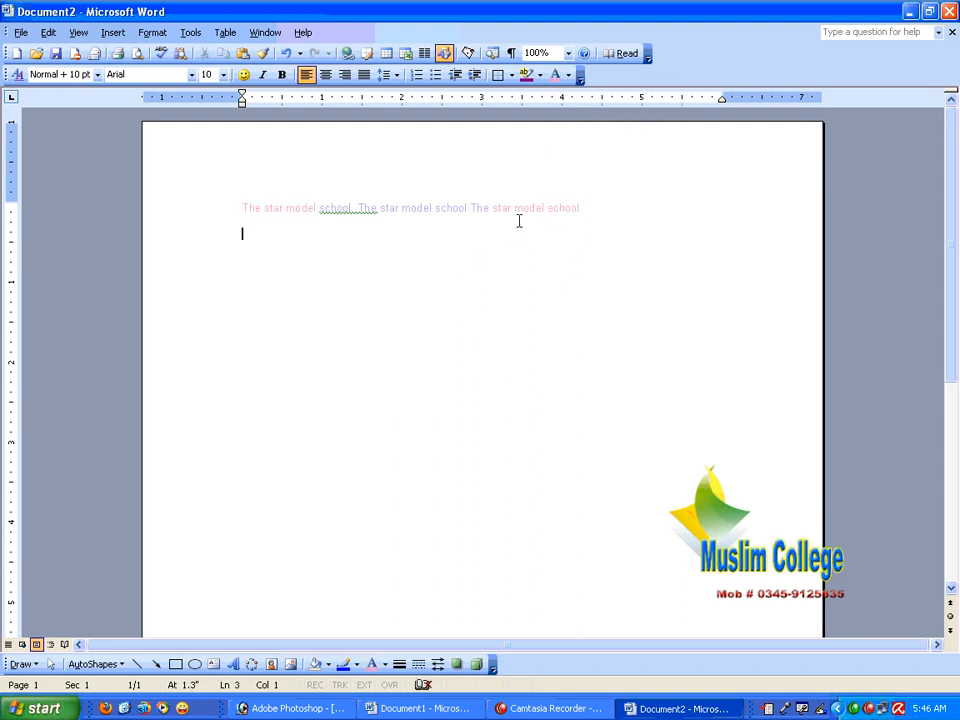
Copy the whole coloured line and paste it repeatedly below until sixteen identical lines fill the block
{"action": "key", "text": "Up"}
{"action": "key", "text": "shift+Up"}
{"action": "key", "text": "ctrl+c"}
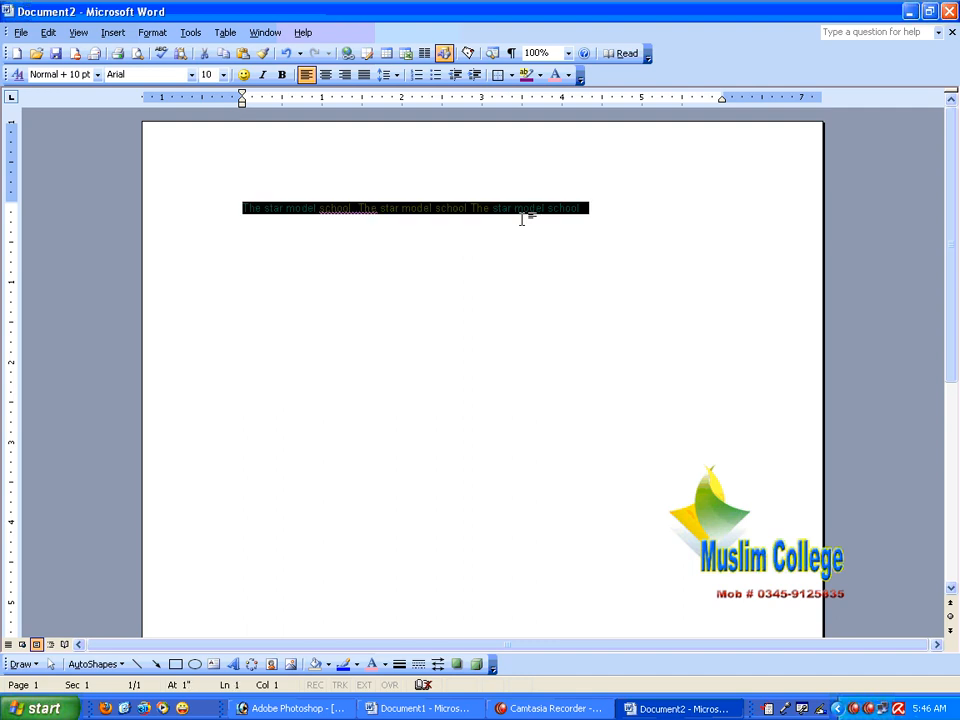
{"action": "key", "text": "shift+Down"}
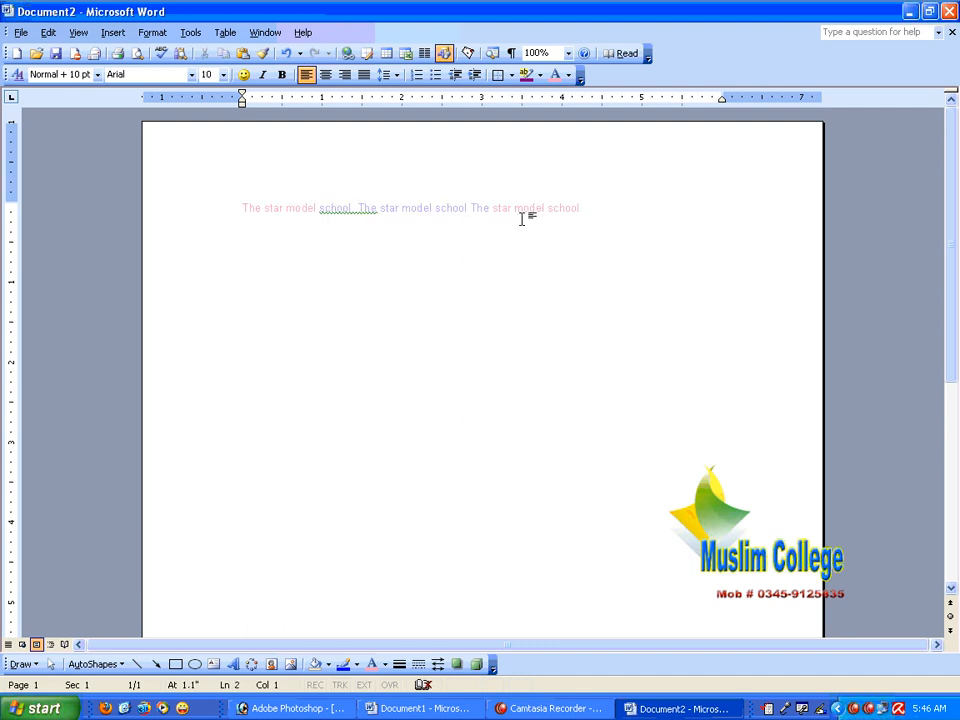
{"action": "key", "text": "ctrl+v"}
{"action": "key", "text": "ctrl+v"}
{"action": "key", "text": "ctrl+v"}
{"action": "key", "text": "ctrl+v"}
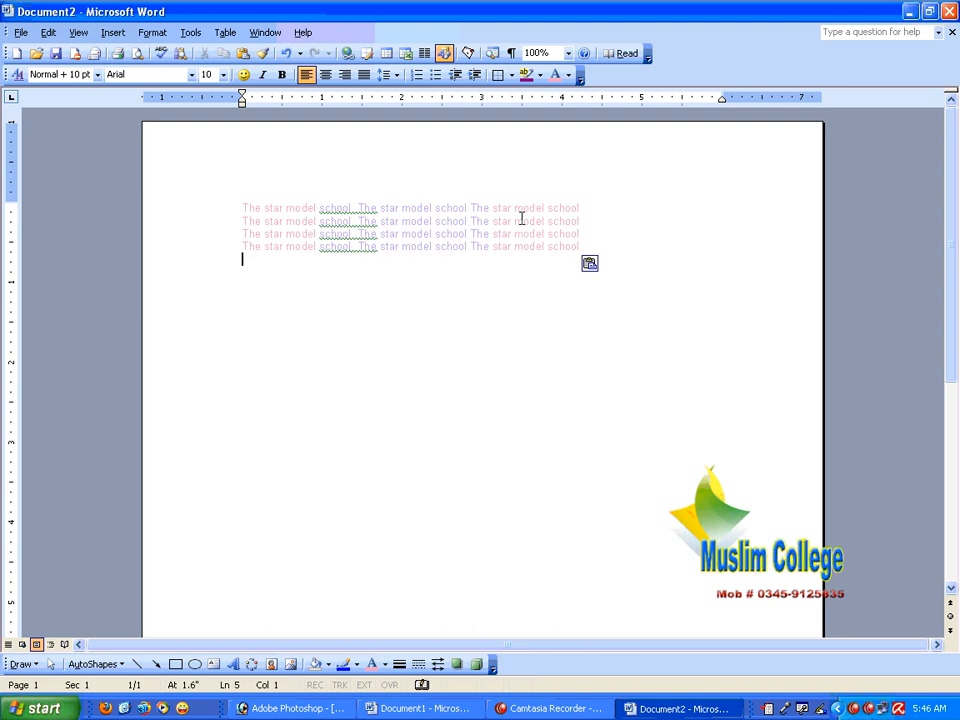
{"action": "key", "text": "ctrl+v"}
{"action": "key", "text": "ctrl+v"}
{"action": "key", "text": "ctrl+v"}
{"action": "key", "text": "ctrl+v"}
{"action": "key", "text": "ctrl+v"}
{"action": "key", "text": "ctrl+v"}
{"action": "key", "text": "ctrl+v"}
{"action": "key", "text": "ctrl+v"}
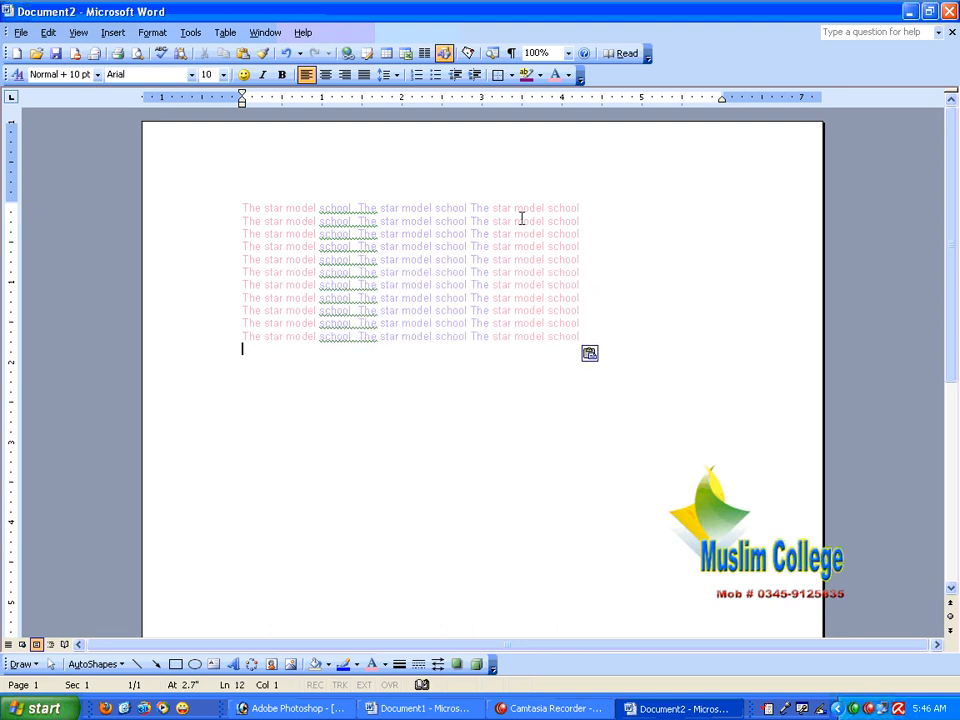
{"action": "key", "text": "ctrl+v"}
{"action": "key", "text": "ctrl+v"}
{"action": "key", "text": "ctrl+v"}
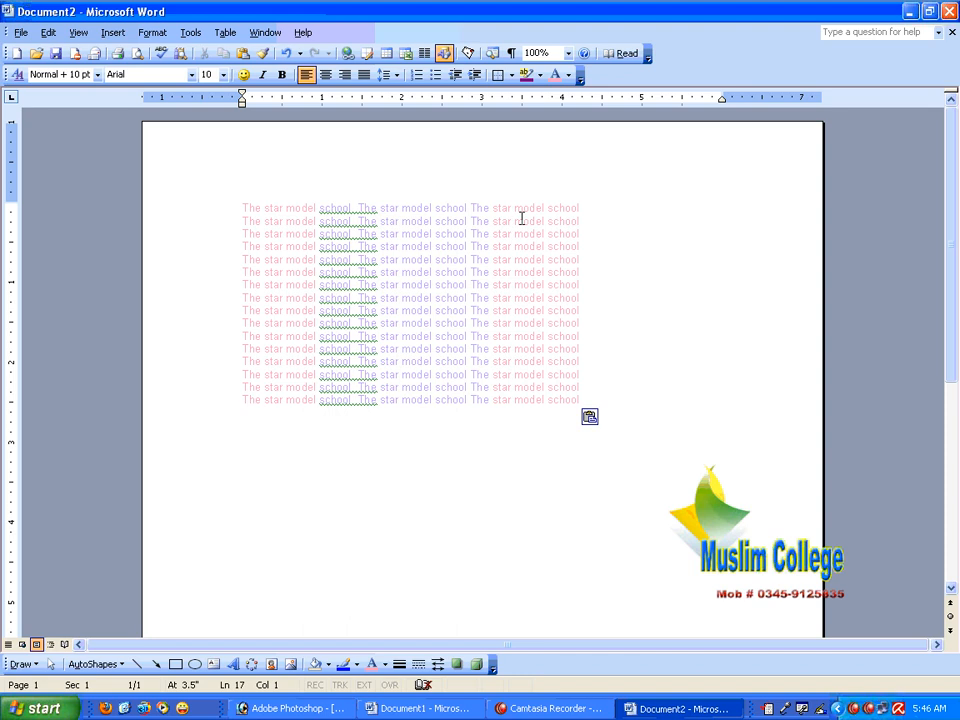
Draw a text box about 4.3 by 2.5 inches covering the whole block of repeated lines, without a drawing canvas
{"action": "left_click", "coordinate": [370, 271]}
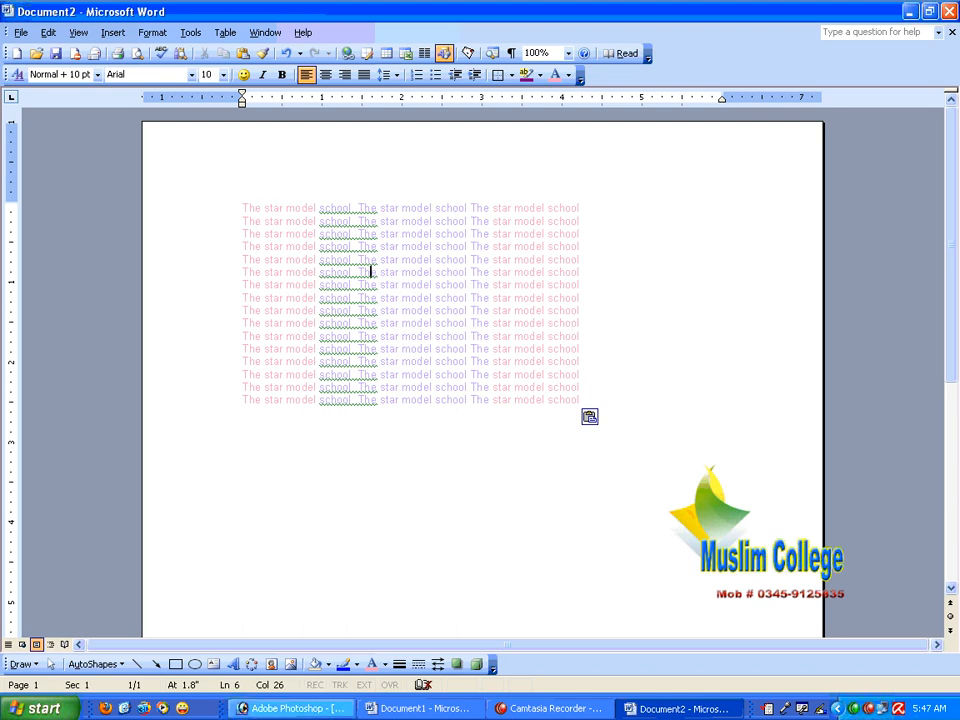
{"action": "left_click", "coordinate": [213, 664]}
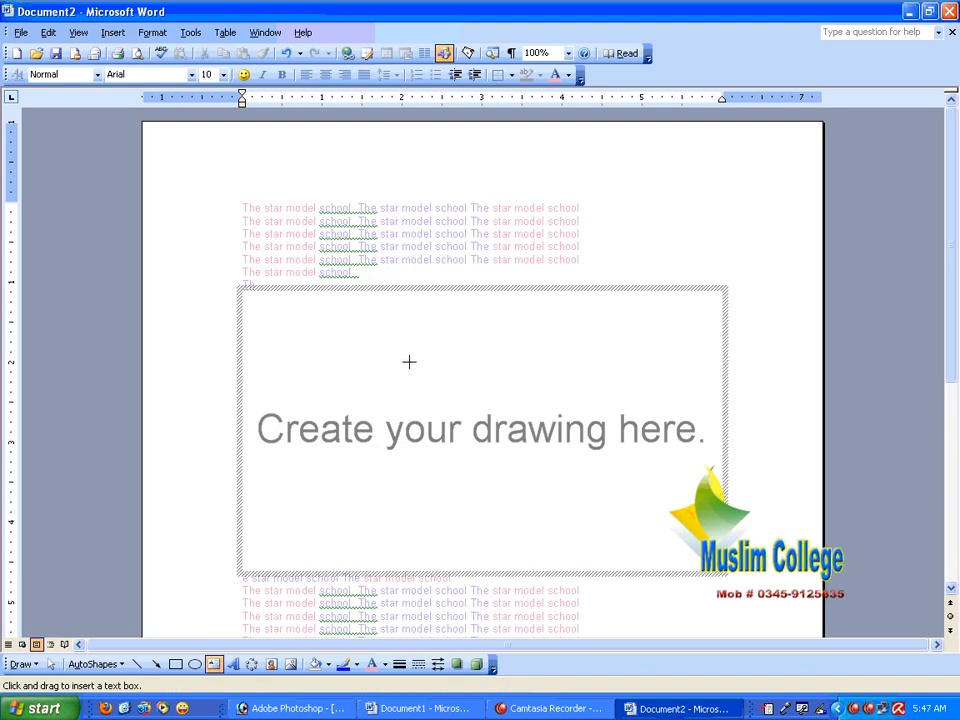
{"action": "key", "text": "ctrl+z"}
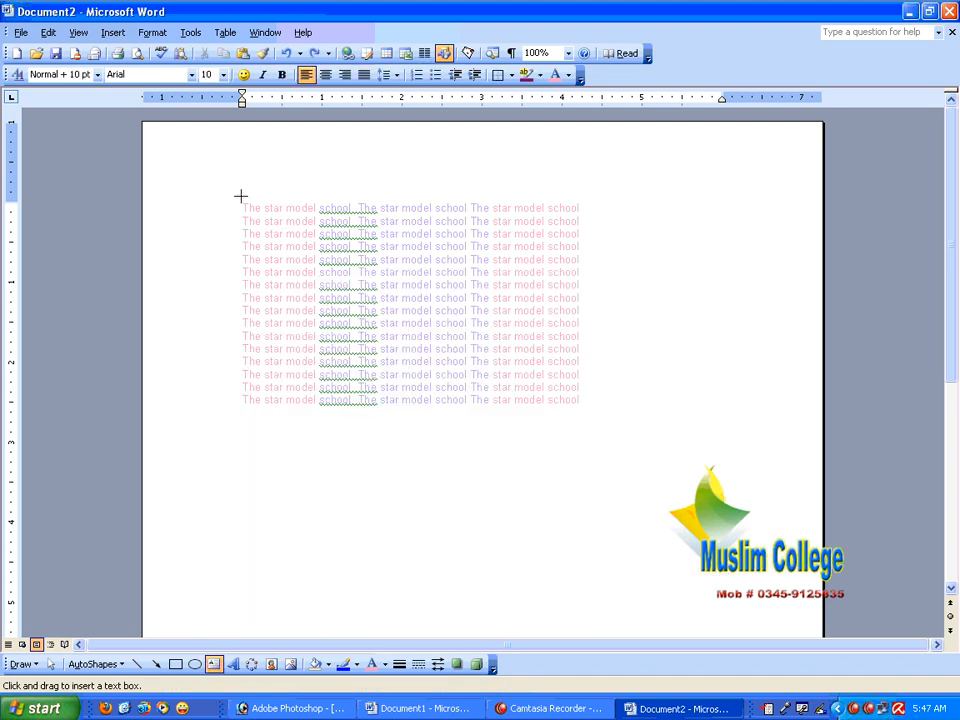
{"action": "left_click_drag", "start_coordinate": [241, 201], "coordinate": [583, 406]}
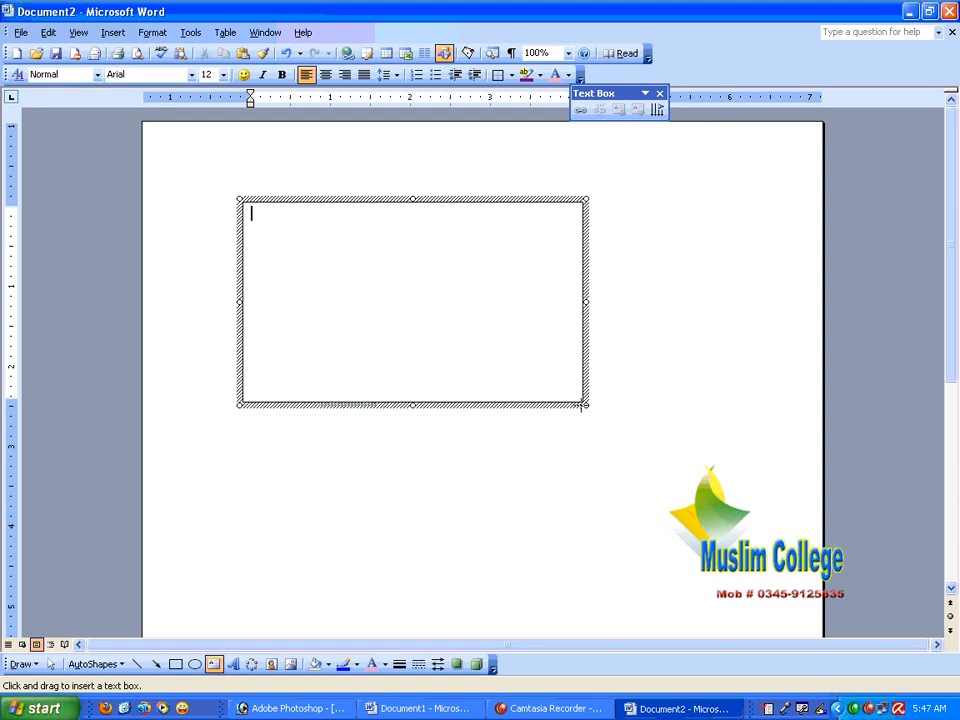
Leave five blank lines in the text box and enter "Name" and "F/Name" on separate lines, each followed by a dotted line
{"action": "key", "text": "Return"}
{"action": "key", "text": "Return"}
{"action": "key", "text": "Return"}
{"action": "key", "text": "Return"}
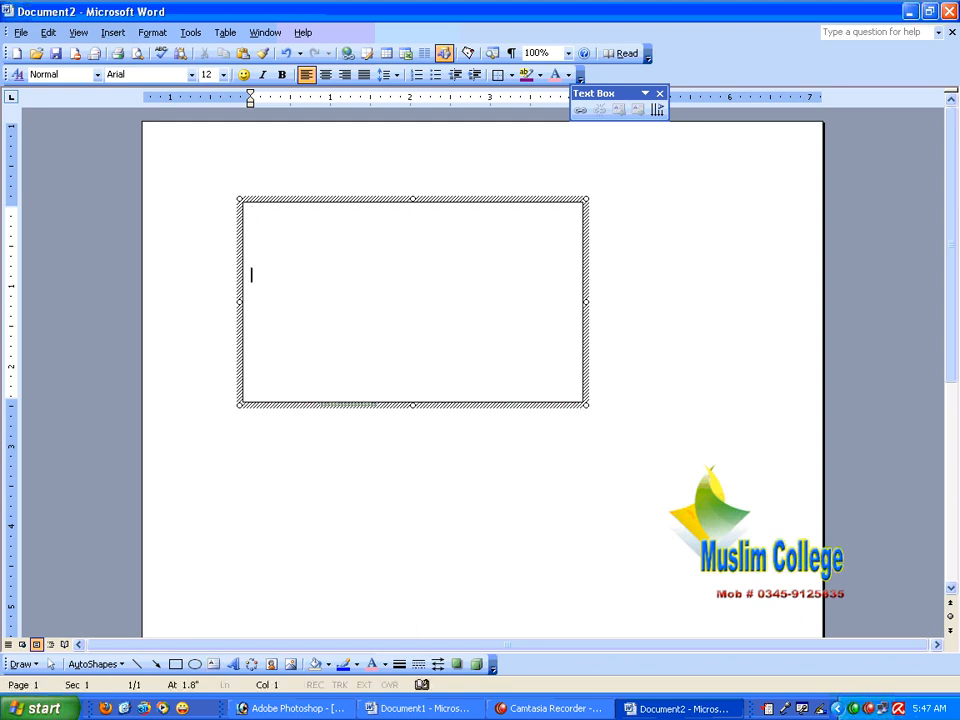
{"action": "key", "text": "Return"}
{"action": "type", "text": "Name "}
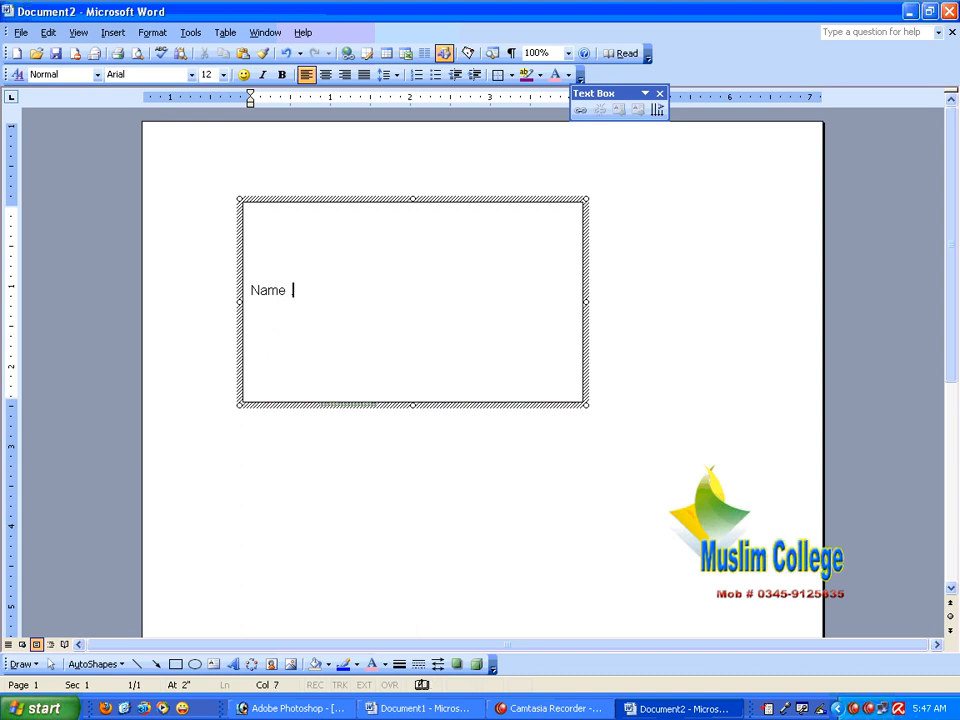
{"action": "type", "text": " .............................."}
{"action": "key", "text": "Return"}
{"action": "type", "text": "F/Name"}
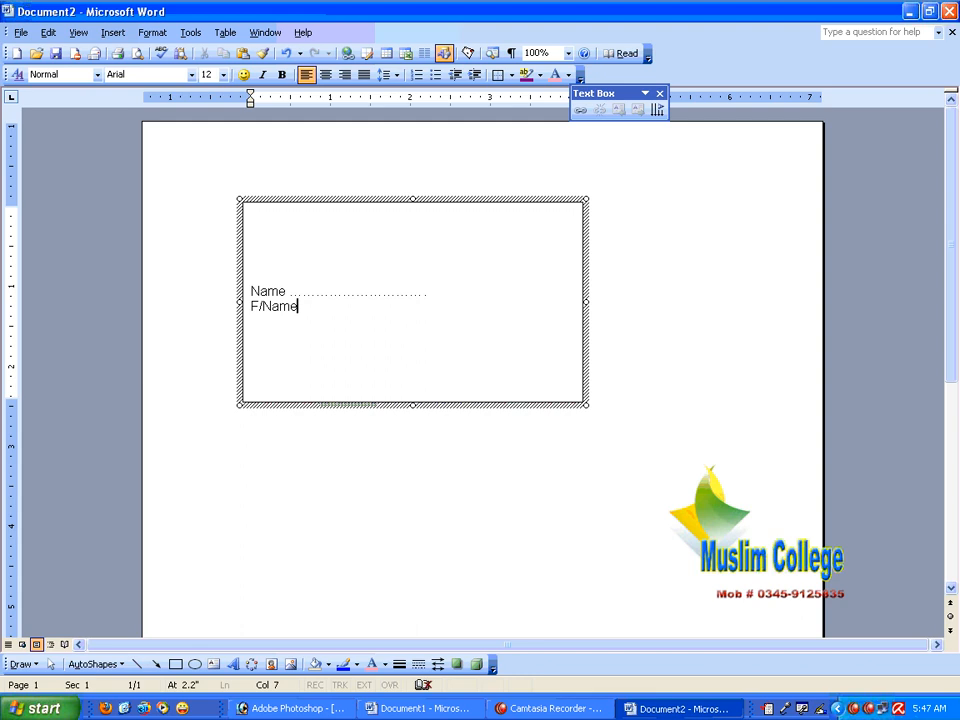
{"action": "type", "text": "................................"}
{"action": "key", "text": "Return"}
Add a third line with "Roll No" and "Class", each followed by a dotted blank, and start a new line
{"action": "type", "text": "Roll "}
{"action": "type", "text": "No"}
{"action": "type", "text": "...."}
{"action": "type", "text": ".."}
{"action": "type", "text": "lass"}
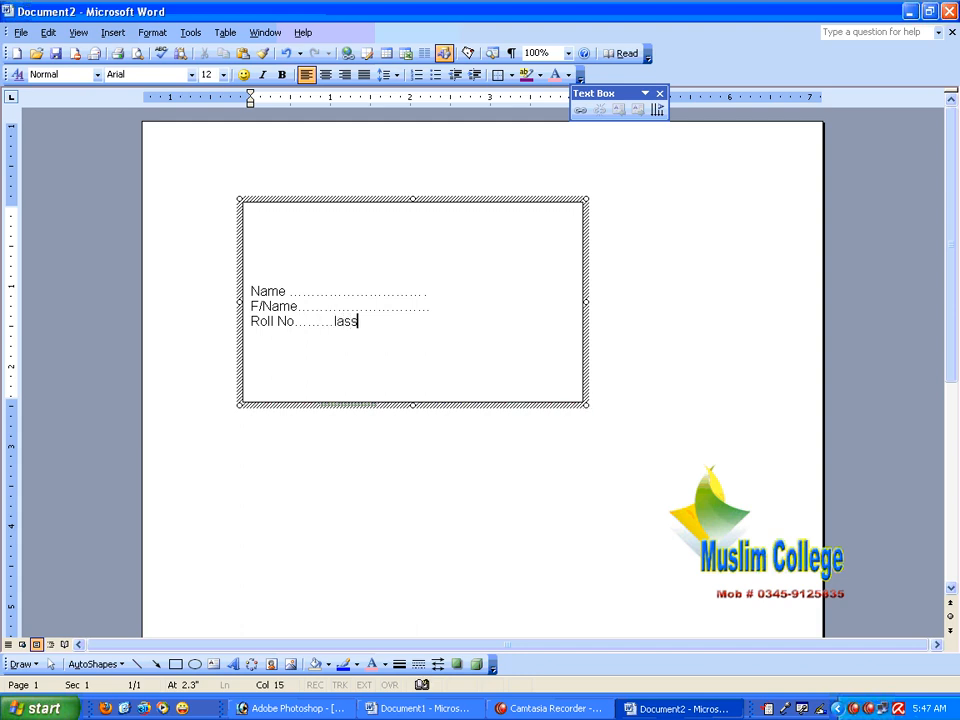
{"action": "key", "text": "Left"}
{"action": "key", "text": "Left"}
{"action": "key", "text": "Left"}
{"action": "key", "text": "Left"}
{"action": "type", "text": "C"}
{"action": "key", "text": "End"}
{"action": "type", "text": "............."}
{"action": "key", "text": "Return"}
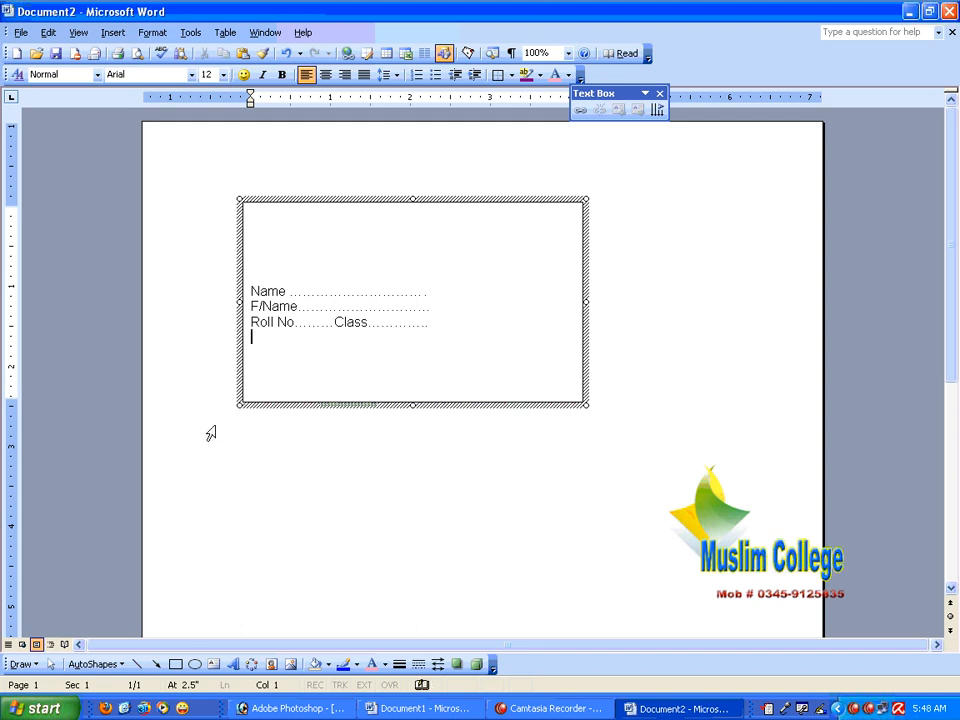
Make the Name, F/Name and Roll No/Class lines bold at font size 16
{"action": "left_click_drag", "start_coordinate": [272, 347], "coordinate": [250, 288]}
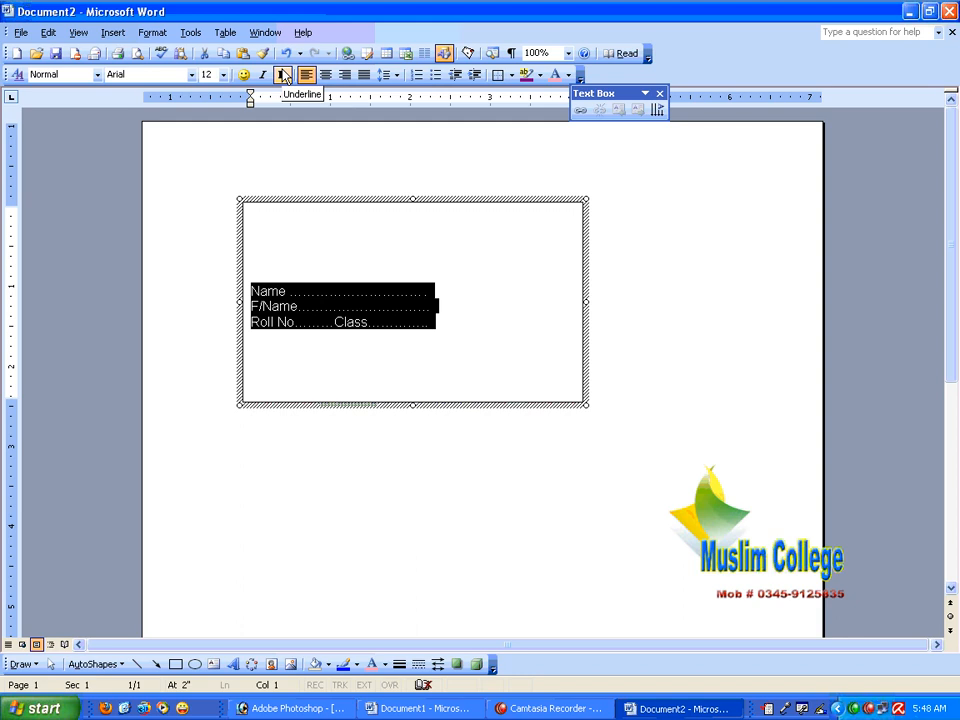
{"action": "left_click", "coordinate": [243, 76]}
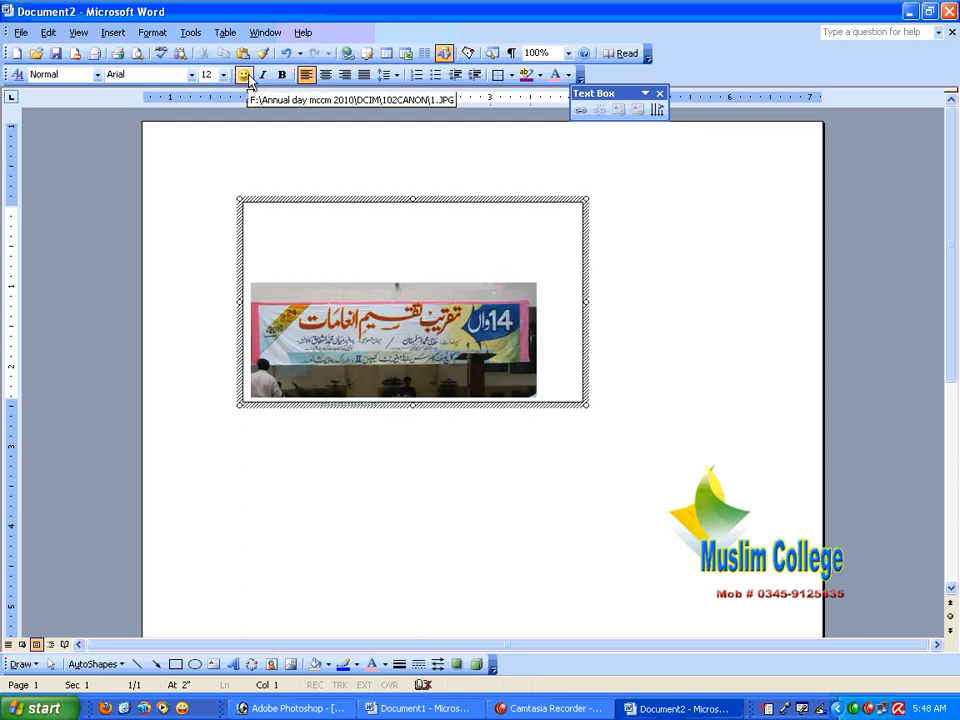
{"action": "key", "text": "ctrl+z"}
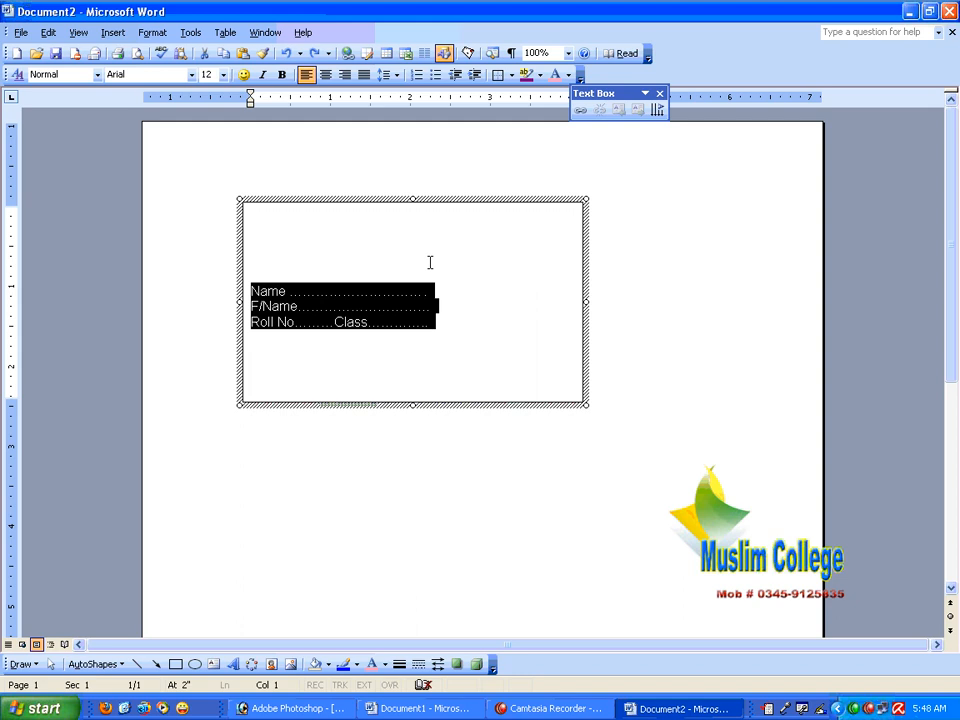
{"action": "key", "text": "ctrl+b"}
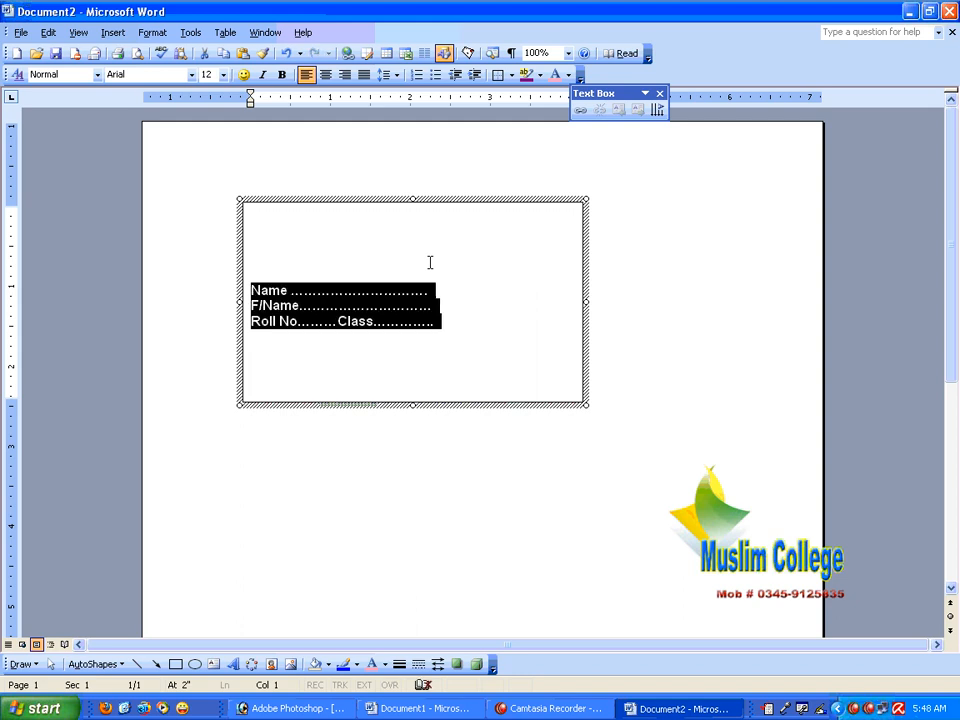
{"action": "left_click", "coordinate": [210, 75]}
{"action": "left_click", "coordinate": [222, 75]}
{"action": "left_click", "coordinate": [212, 154]}
{"action": "left_click", "coordinate": [201, 164]}
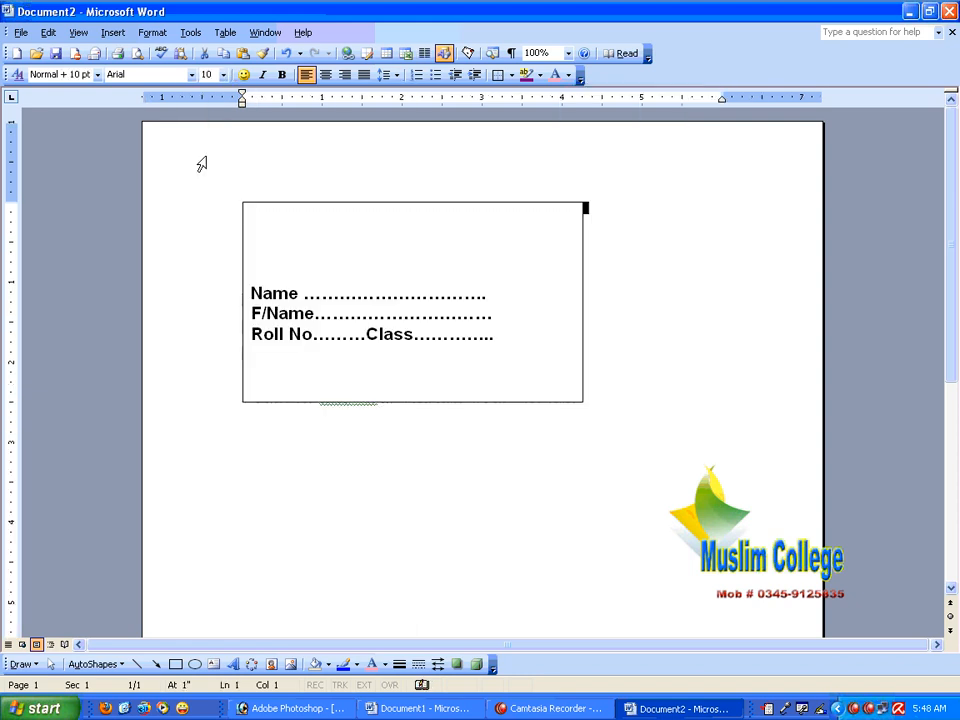
Shorten the dots after Name, F/Name and Class so the three lines end at about the same place
{"action": "left_click", "coordinate": [437, 334]}
{"action": "left_click", "coordinate": [508, 338]}
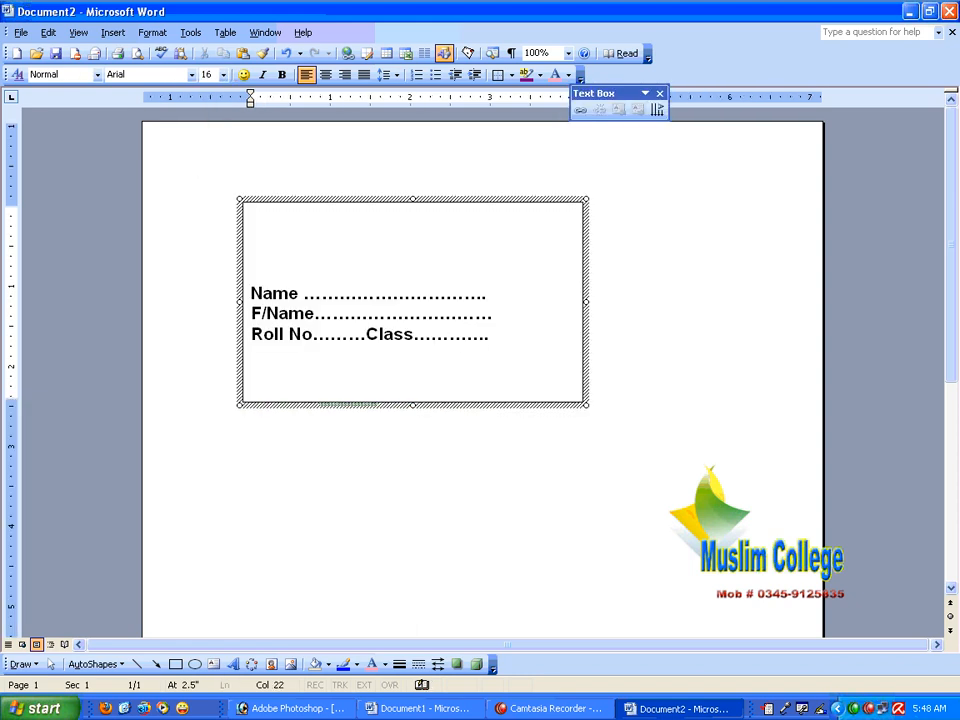
{"action": "key", "text": "BackSpace"}
{"action": "key", "text": "BackSpace"}
{"action": "key", "text": "BackSpace"}
{"action": "key", "text": "Up"}
{"action": "key", "text": "Delete"}
{"action": "key", "text": "Delete"}
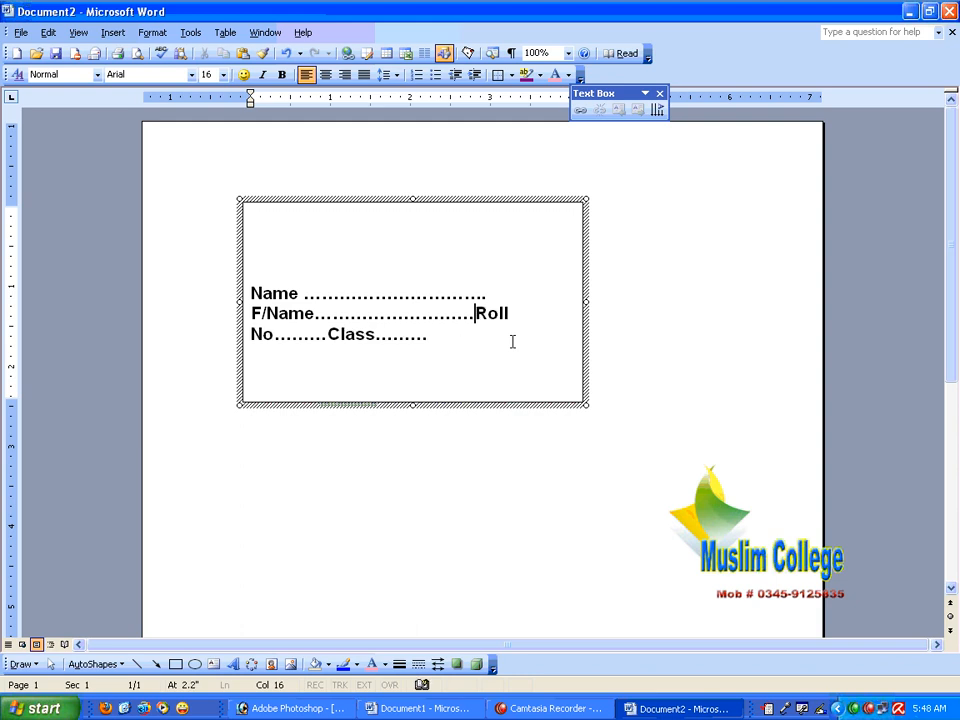
{"action": "key", "text": "Return"}
{"action": "key", "text": "Up"}
{"action": "key", "text": "Up"}
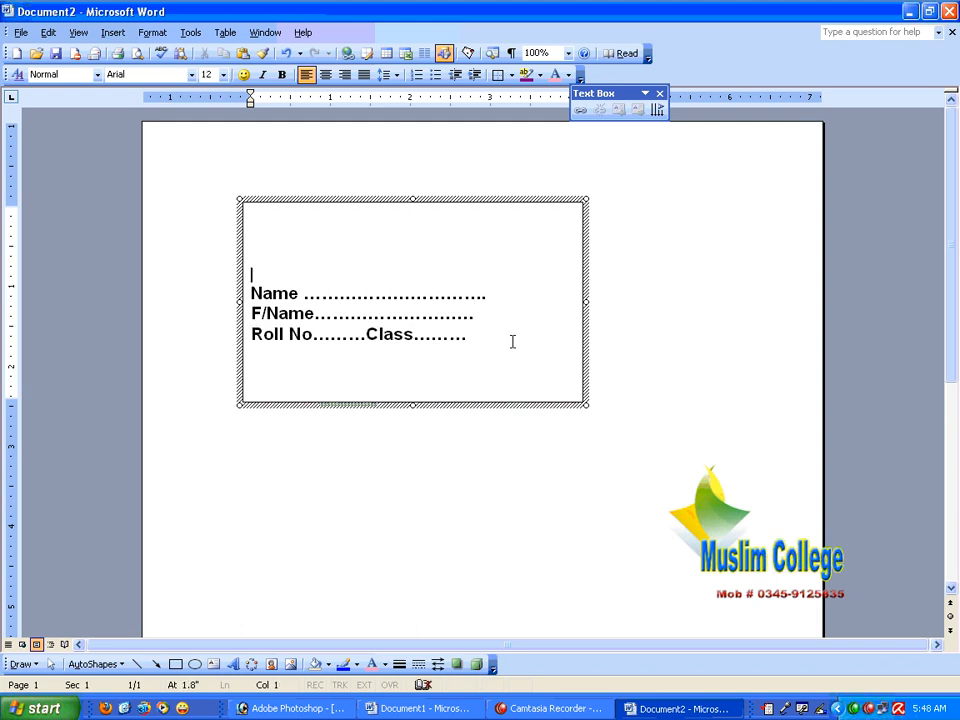
{"action": "key", "text": "Down"}
{"action": "key", "text": "End"}
{"action": "key", "text": "BackSpace"}
{"action": "key", "text": "BackSpace"}
{"action": "key", "text": "Down"}
{"action": "key", "text": "Right"}
{"action": "key", "text": "Left"}
{"action": "key", "text": "BackSpace"}
Enter "Head Master" below the Class blank, towards the right side of the text box
{"action": "left_click", "coordinate": [495, 377]}
{"action": "type", "text": "Head Master"}
Draw a bevel shape about 1 inch square above "Head Master" and make its bevelled edge narrower
{"action": "left_click", "coordinate": [108, 664]}
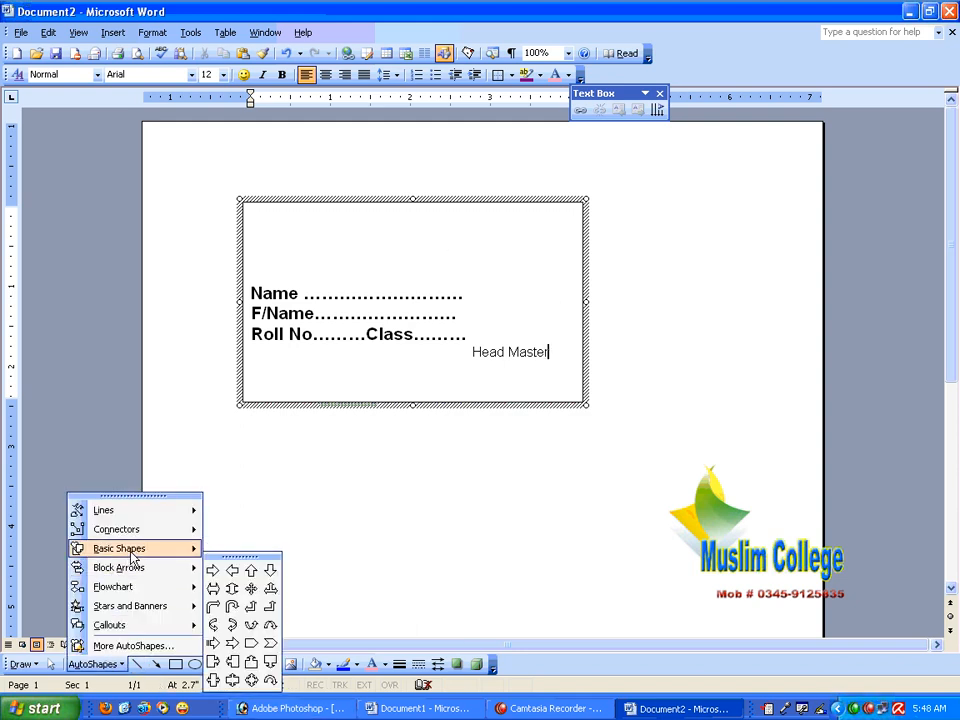
{"action": "mouse_move", "coordinate": [133, 553]}
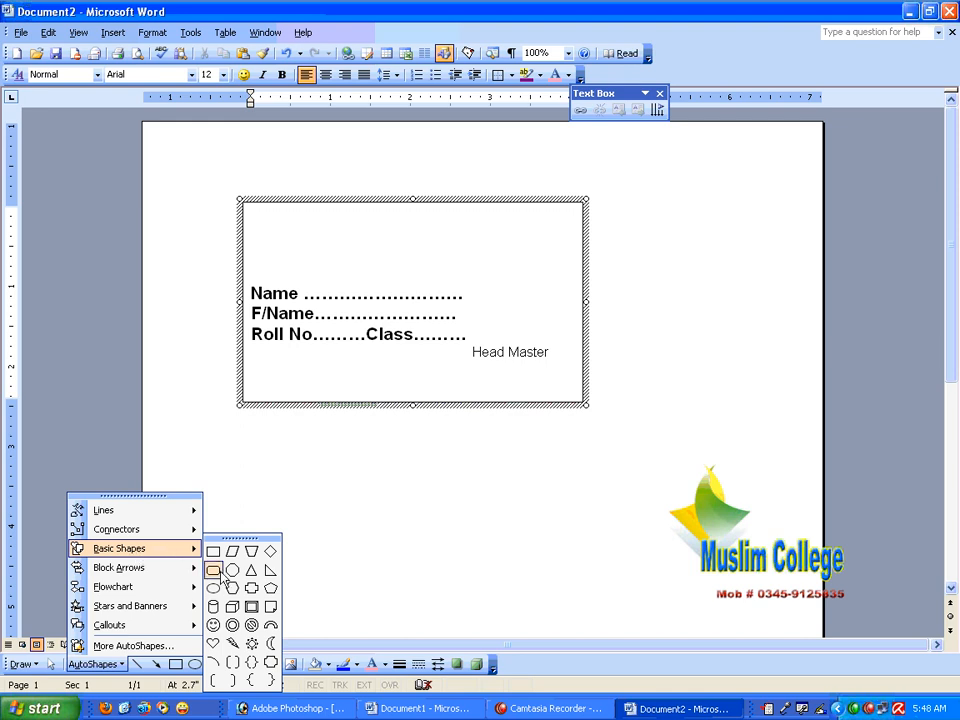
{"action": "left_click", "coordinate": [252, 606]}
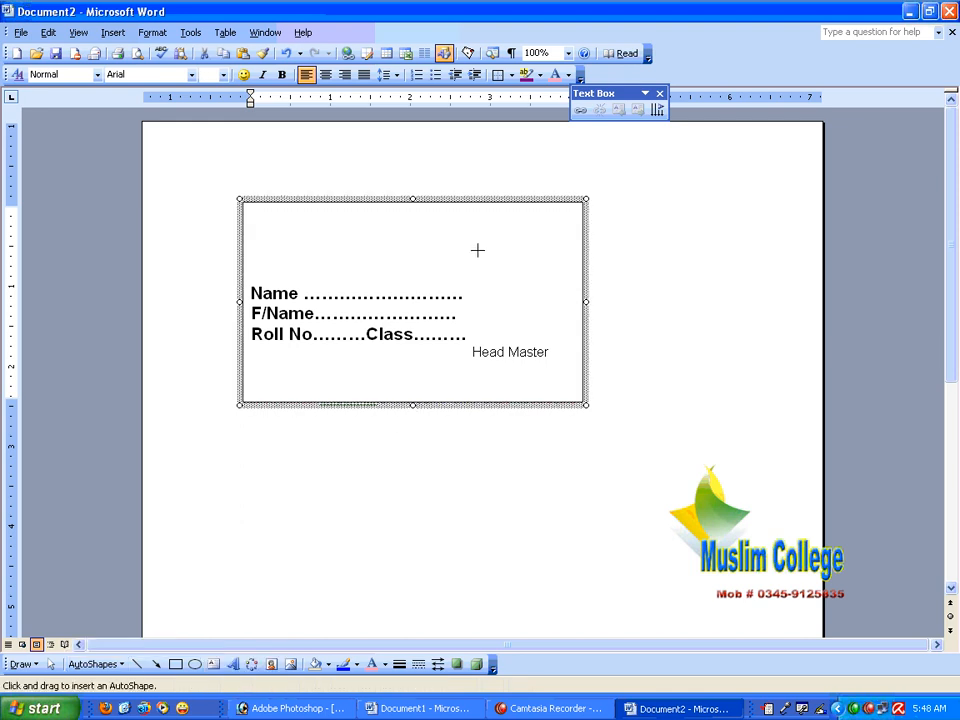
{"action": "left_click_drag", "start_coordinate": [477, 250], "coordinate": [553, 333]}
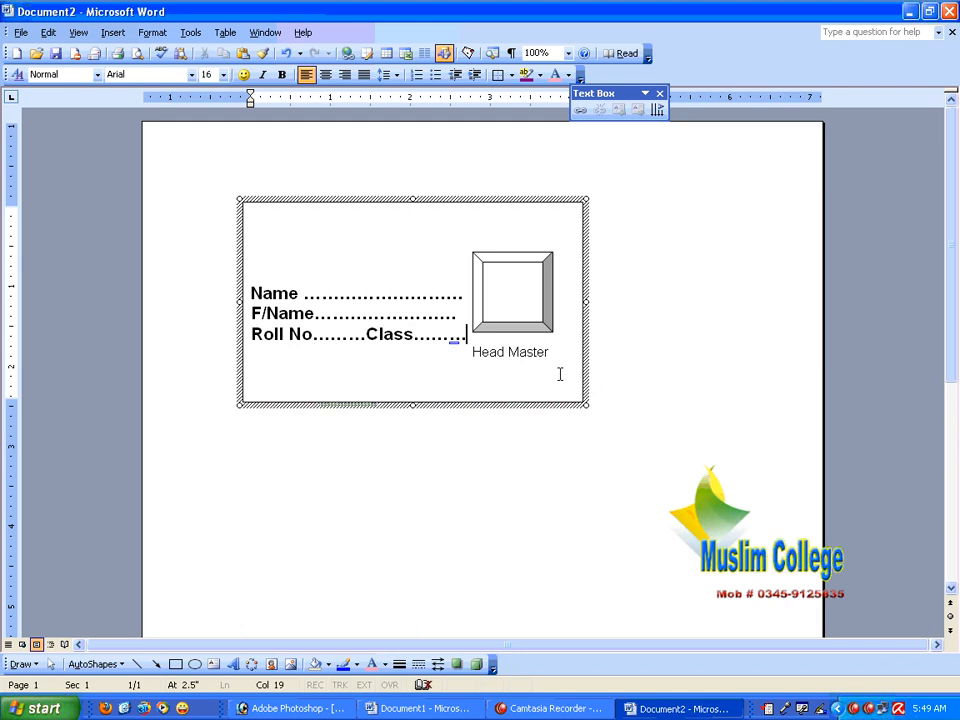
{"action": "left_click", "coordinate": [516, 254]}
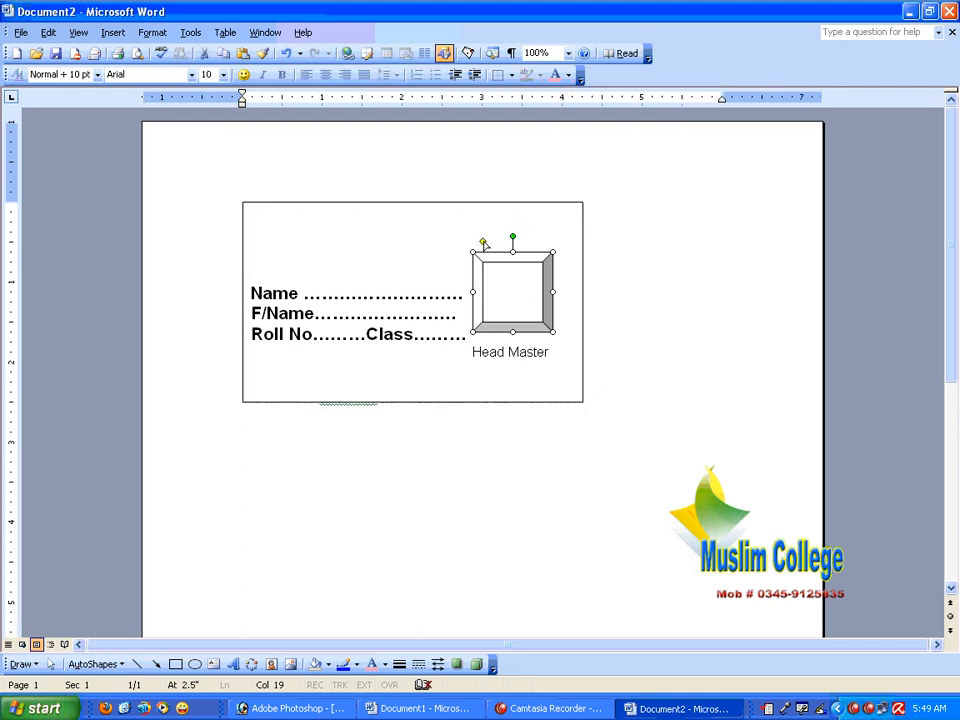
{"action": "left_click_drag", "start_coordinate": [483, 242], "coordinate": [478, 241]}
{"action": "left_click", "coordinate": [664, 302]}
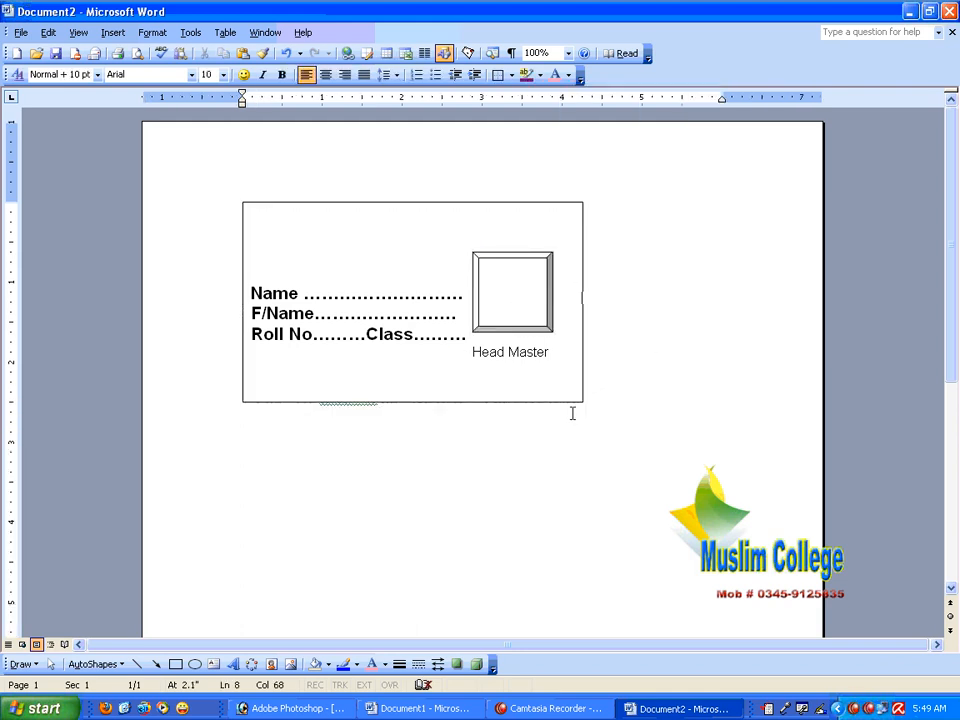
Remove the text box's fill so the coloured lines behind it show through
{"action": "left_click", "coordinate": [416, 403]}
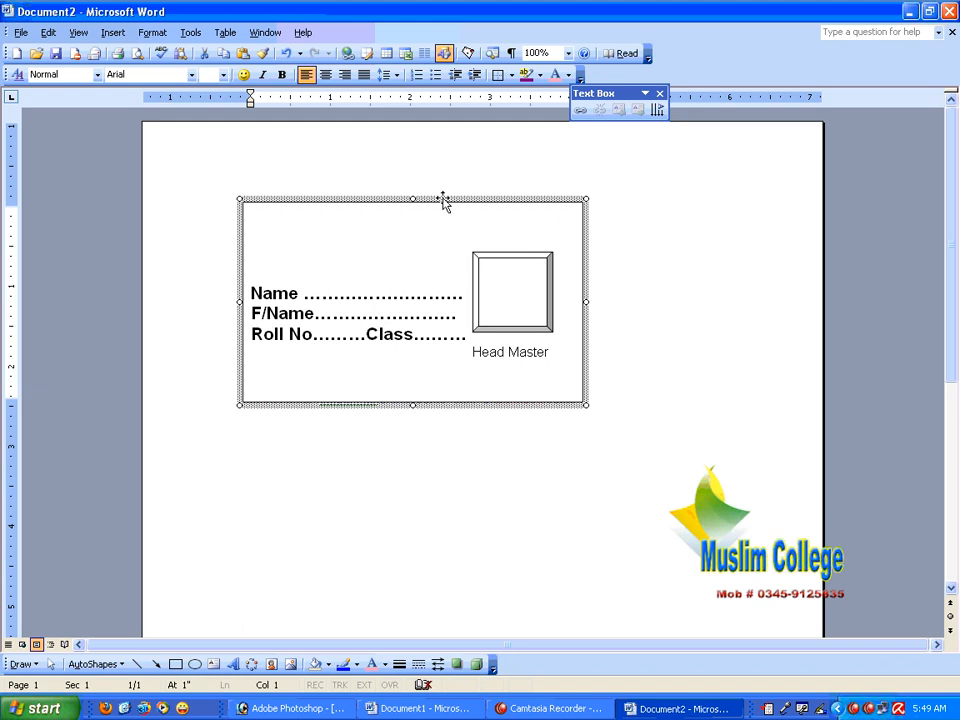
{"action": "left_click", "coordinate": [331, 668]}
{"action": "left_click", "coordinate": [364, 517]}
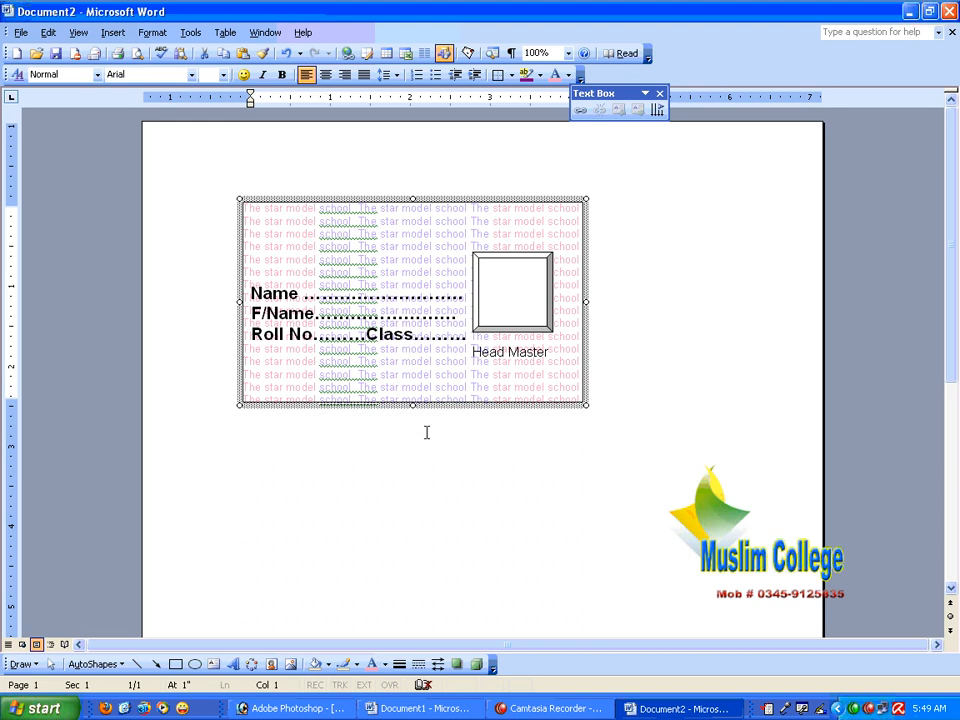
{"action": "left_click", "coordinate": [440, 495]}
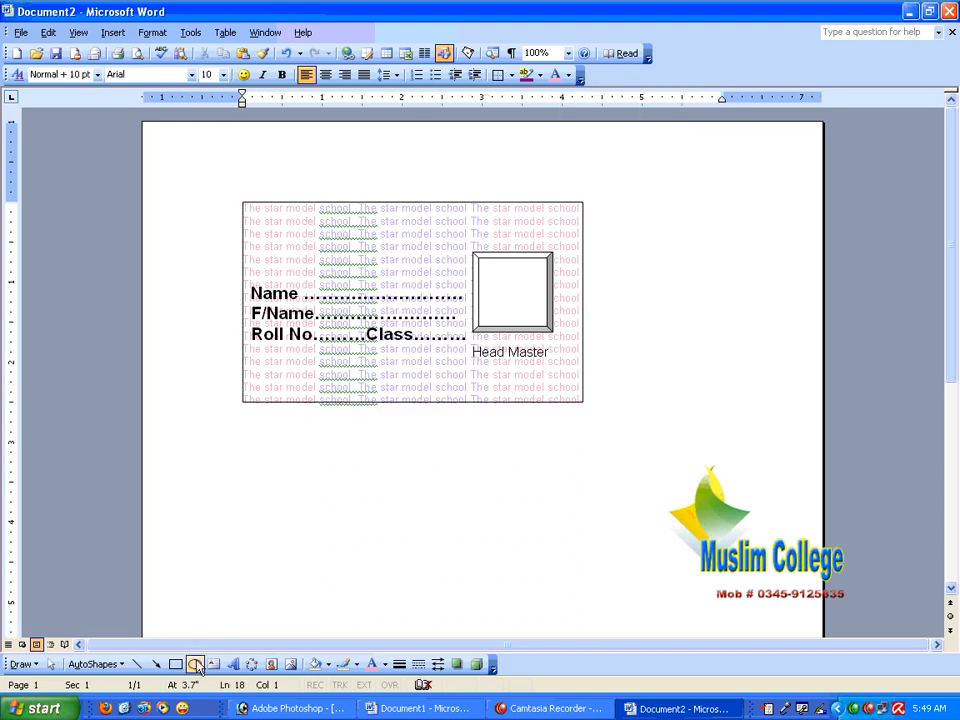
Draw a full-width rectangle about 0.4 inch tall along the card's bottom edge and fill it with black
{"action": "left_click", "coordinate": [279, 401]}
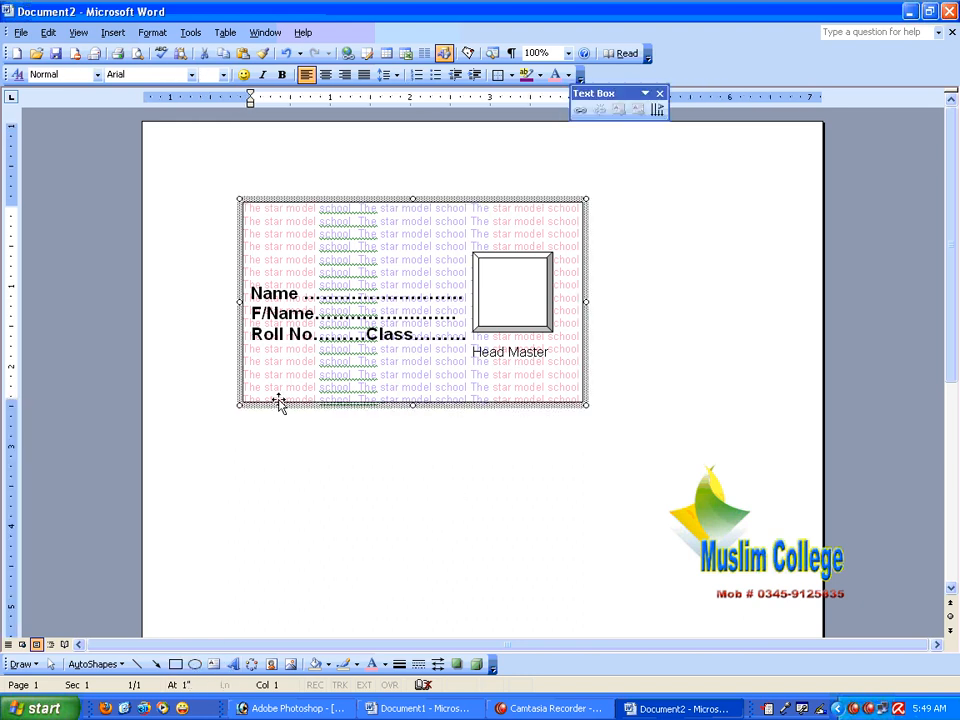
{"action": "left_click", "coordinate": [176, 664]}
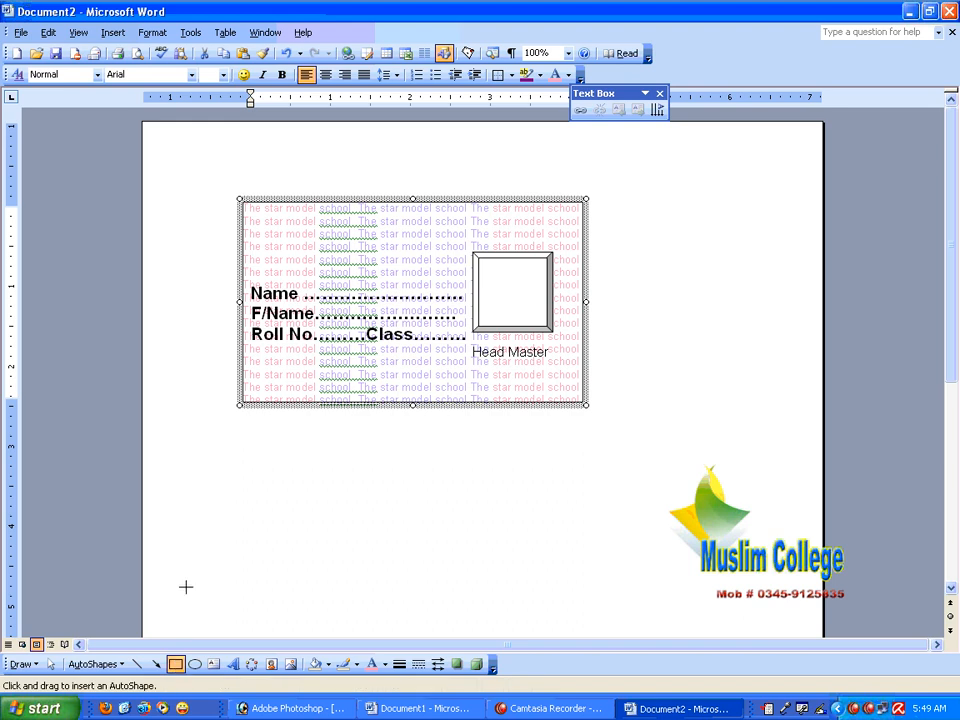
{"action": "left_click_drag", "start_coordinate": [243, 204], "coordinate": [575, 366]}
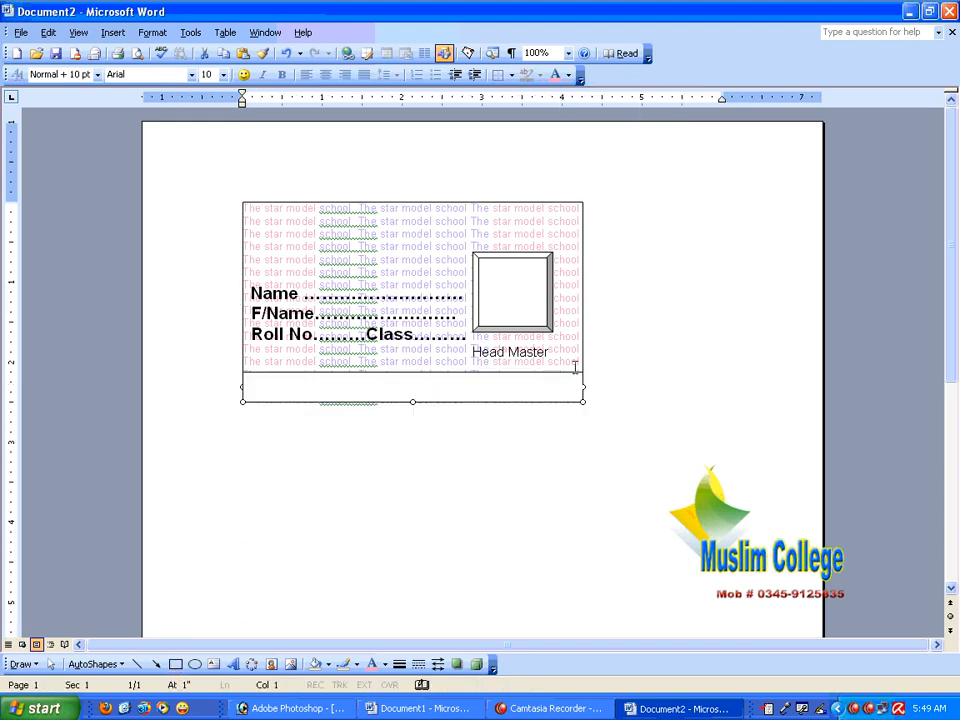
{"action": "left_click", "coordinate": [328, 664]}
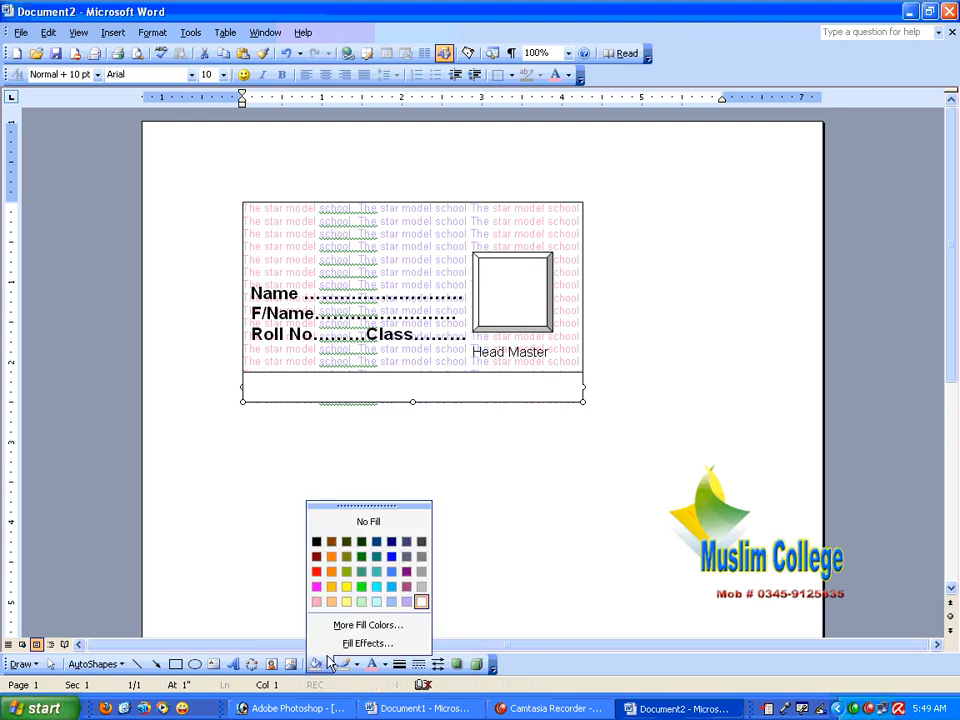
{"action": "left_click", "coordinate": [316, 541]}
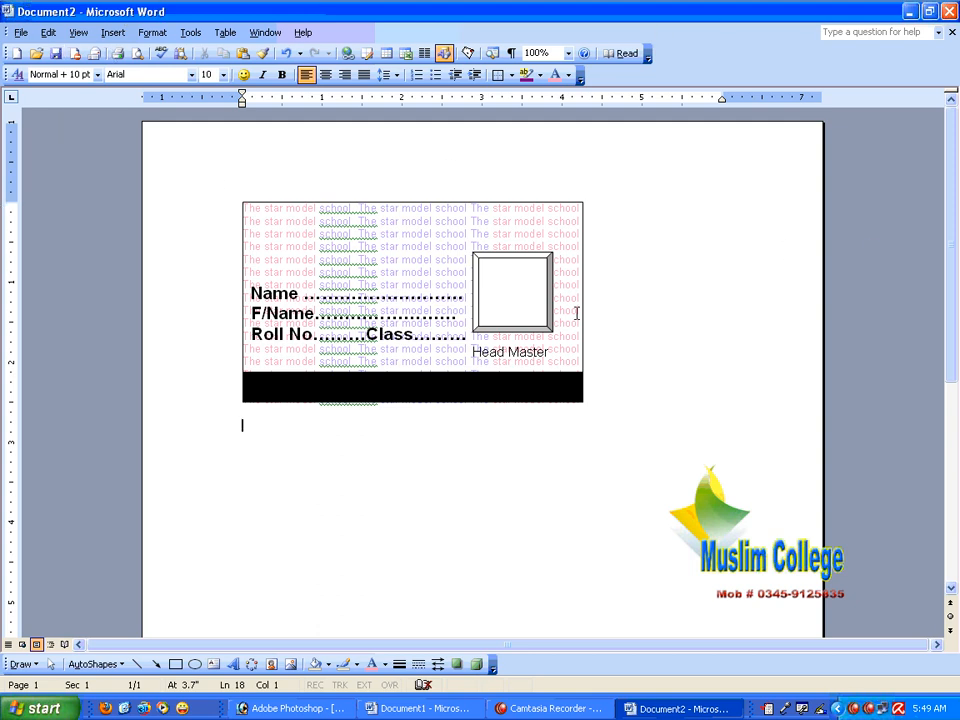
{"action": "left_click", "coordinate": [505, 385]}
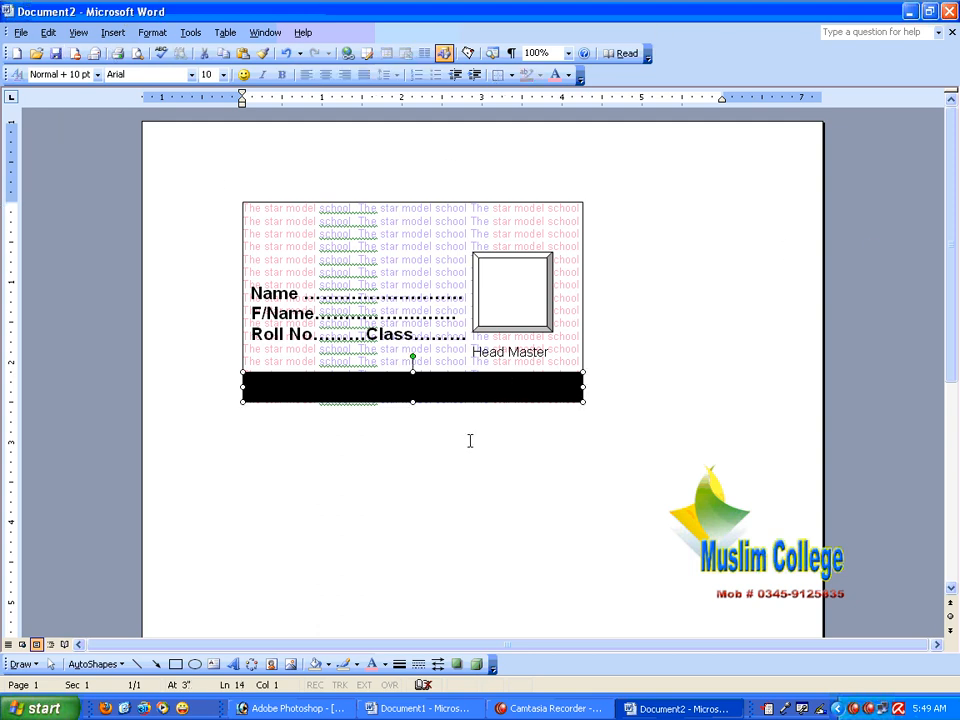
Draw a full-width rectangle about 0.5 inch tall along the card's top edge and fill it with a horizontal two-colour gradient, blue to light blue
{"action": "left_click", "coordinate": [176, 665]}
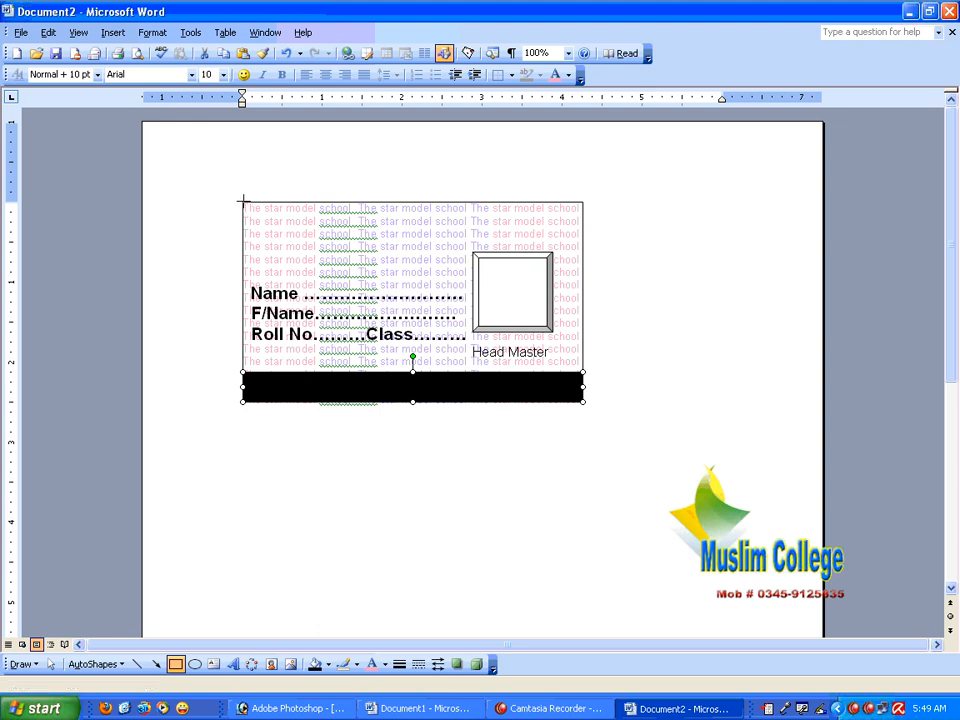
{"action": "left_click_drag", "start_coordinate": [243, 202], "coordinate": [583, 241]}
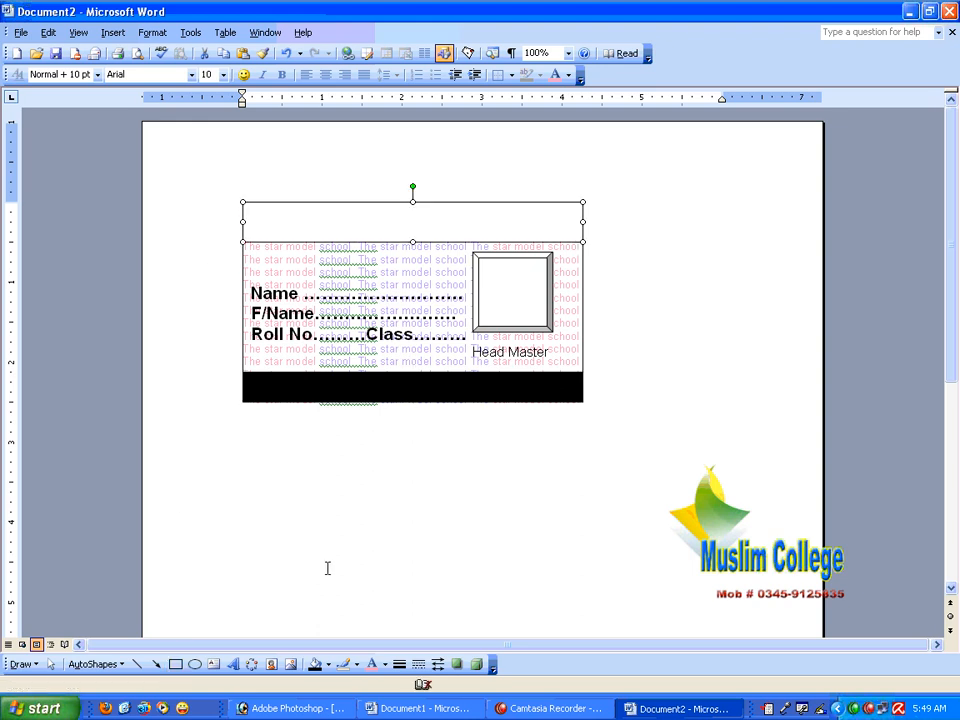
{"action": "left_click", "coordinate": [327, 665]}
{"action": "left_click", "coordinate": [356, 642]}
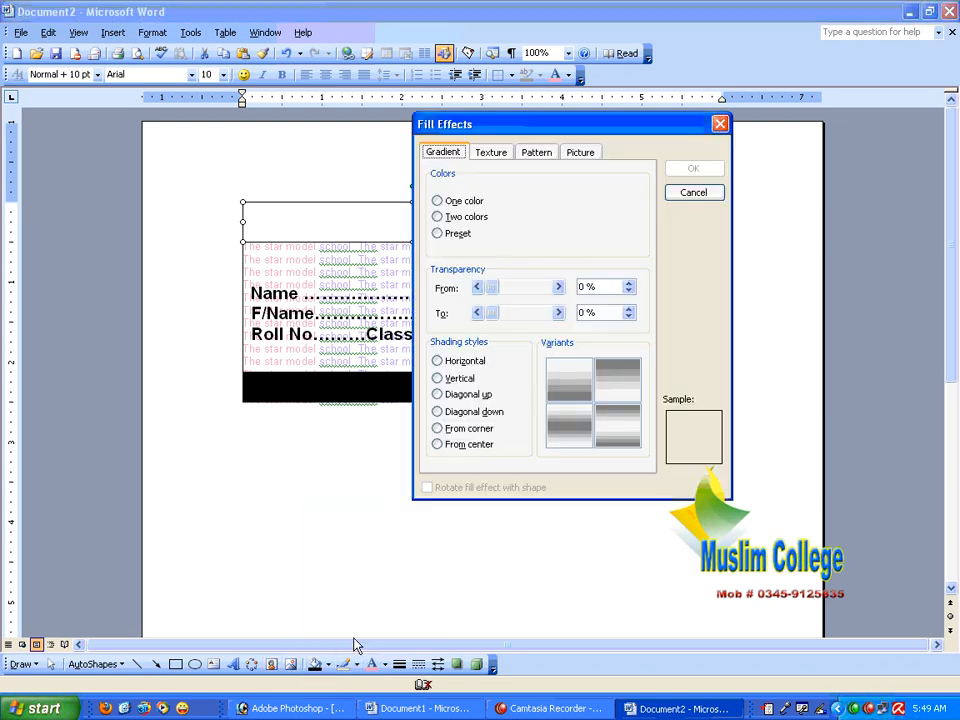
{"action": "left_click", "coordinate": [446, 216]}
{"action": "left_click", "coordinate": [634, 204]}
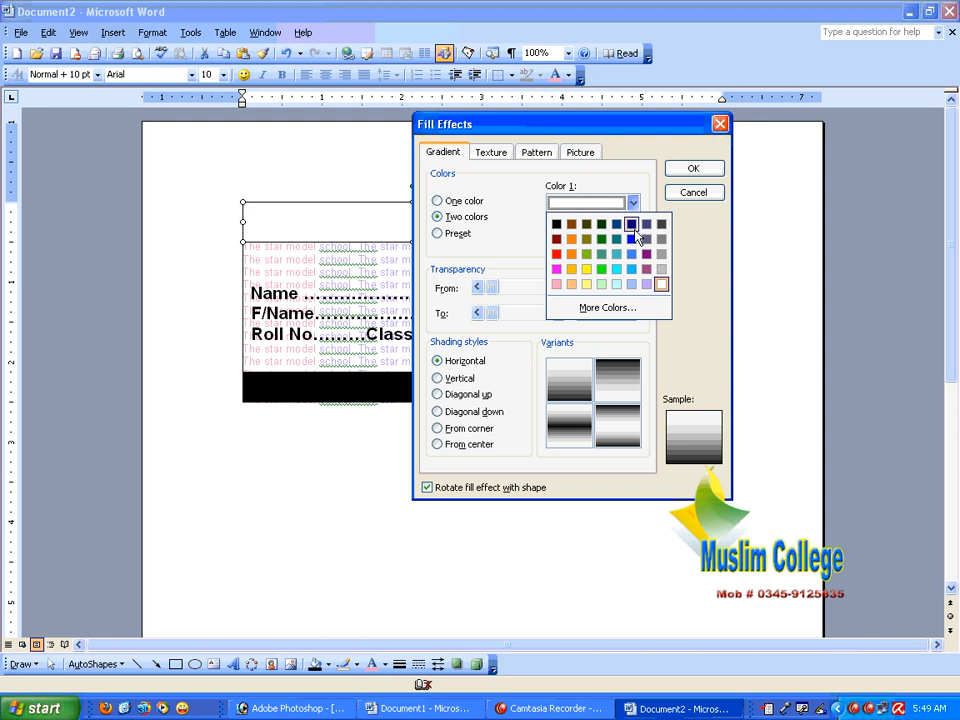
{"action": "left_click", "coordinate": [632, 239]}
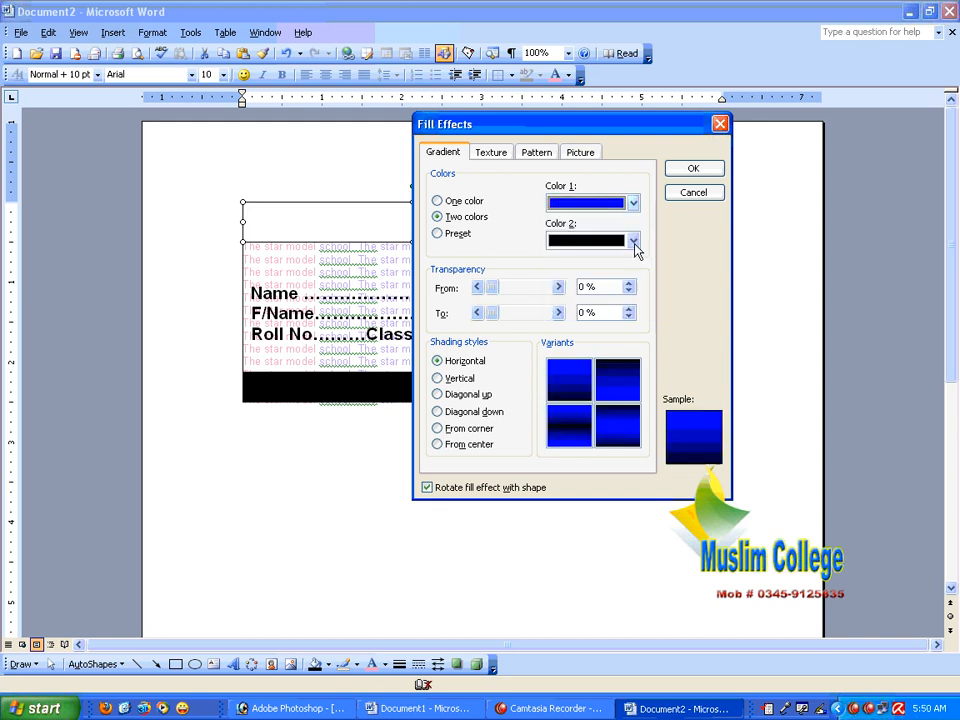
{"action": "left_click", "coordinate": [633, 242]}
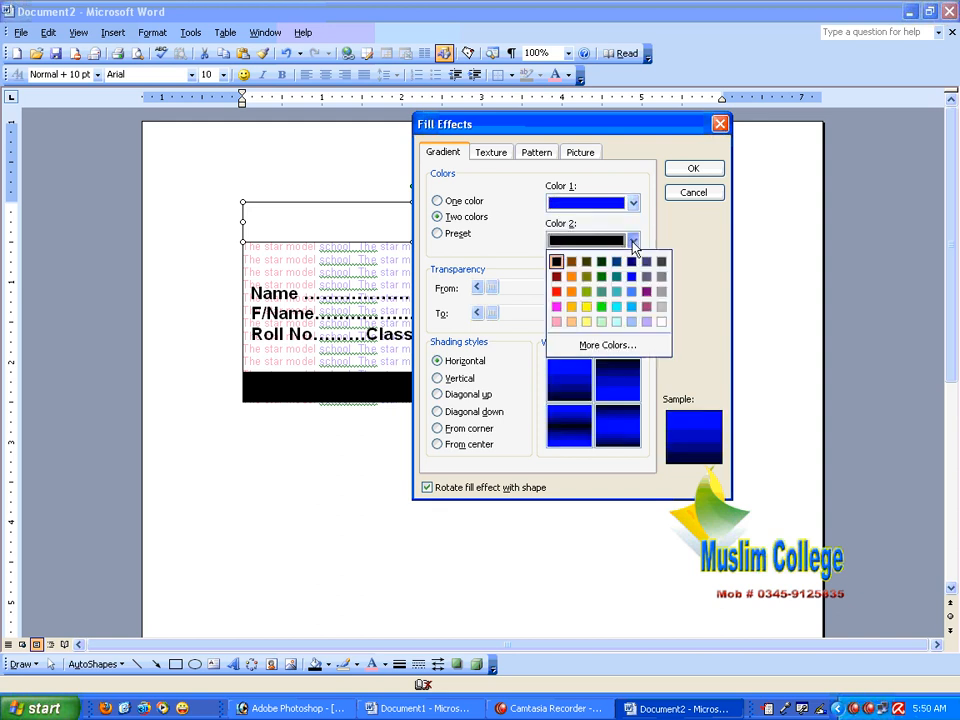
{"action": "left_click", "coordinate": [631, 292]}
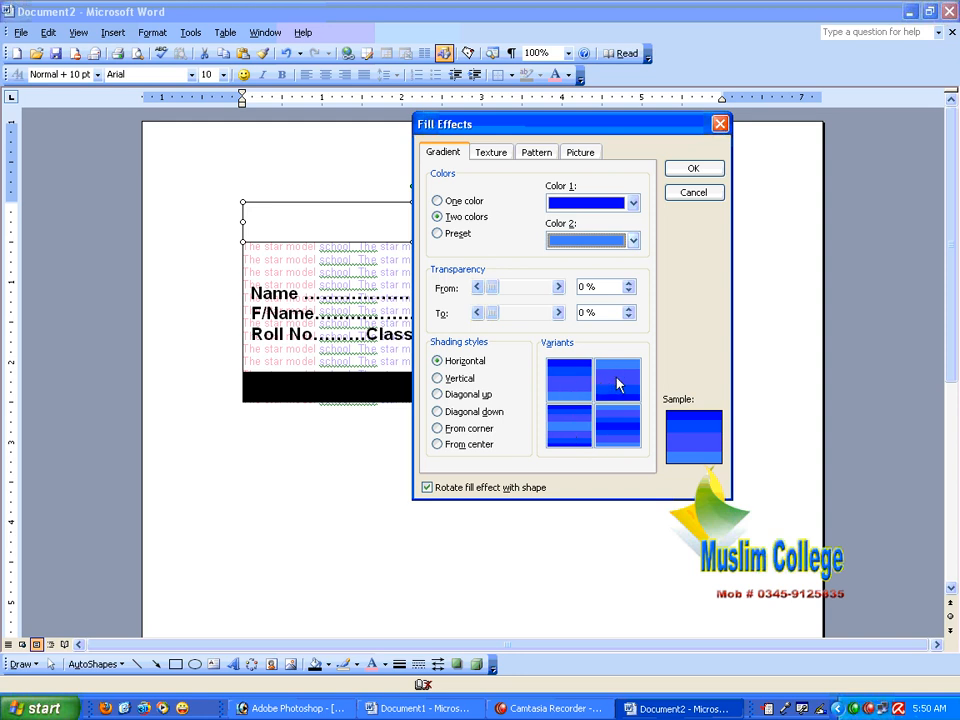
{"action": "left_click", "coordinate": [690, 168]}
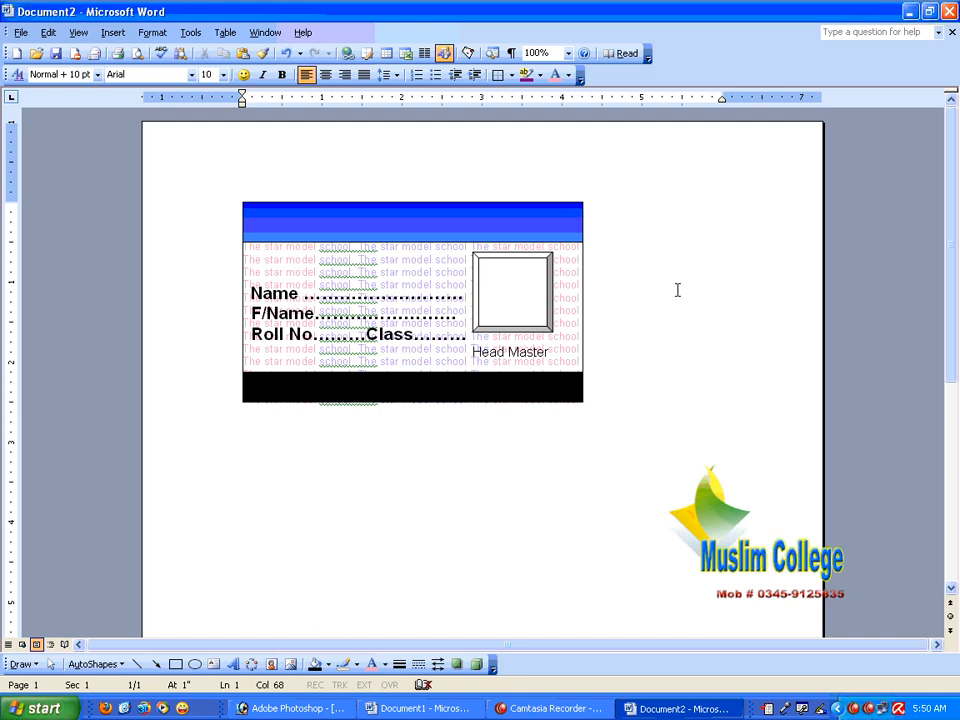
Insert "The Star Model School" as WordArt in the straight orange-yellow gradient style and set its wrapping to In Front of Text
{"action": "left_click", "coordinate": [233, 664]}
{"action": "left_click", "coordinate": [428, 362]}
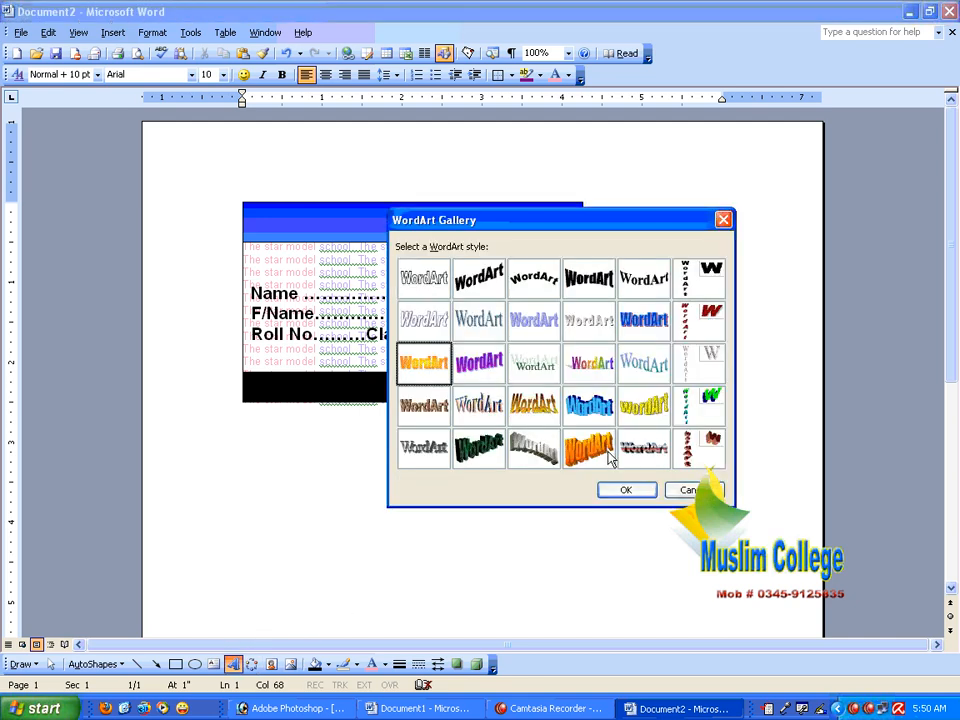
{"action": "left_click", "coordinate": [628, 490]}
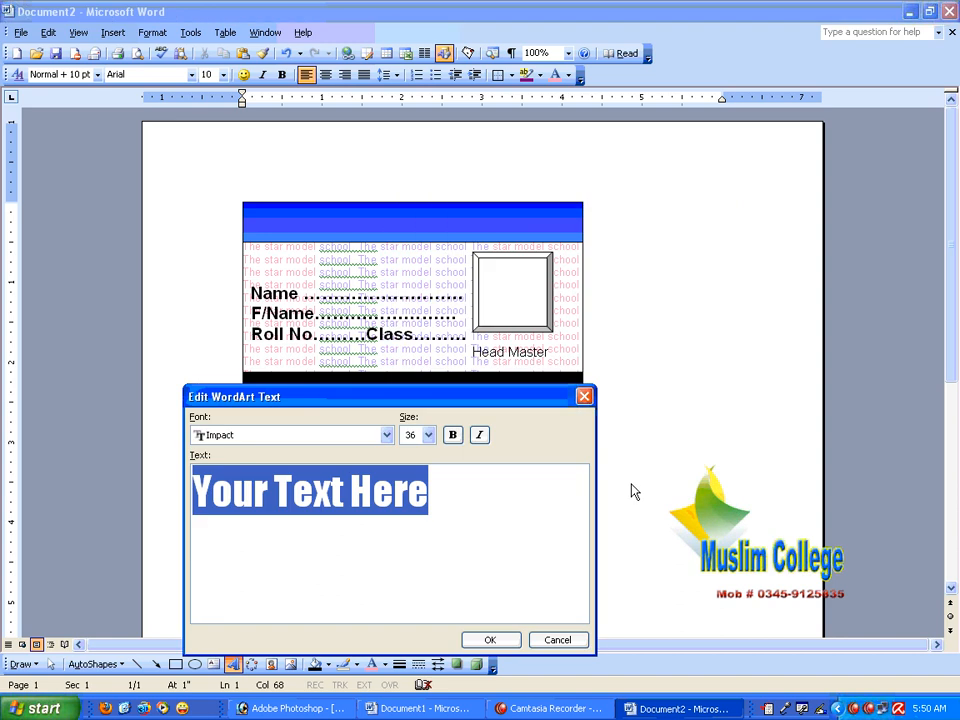
{"action": "key", "text": "Delete"}
{"action": "type", "text": "The "}
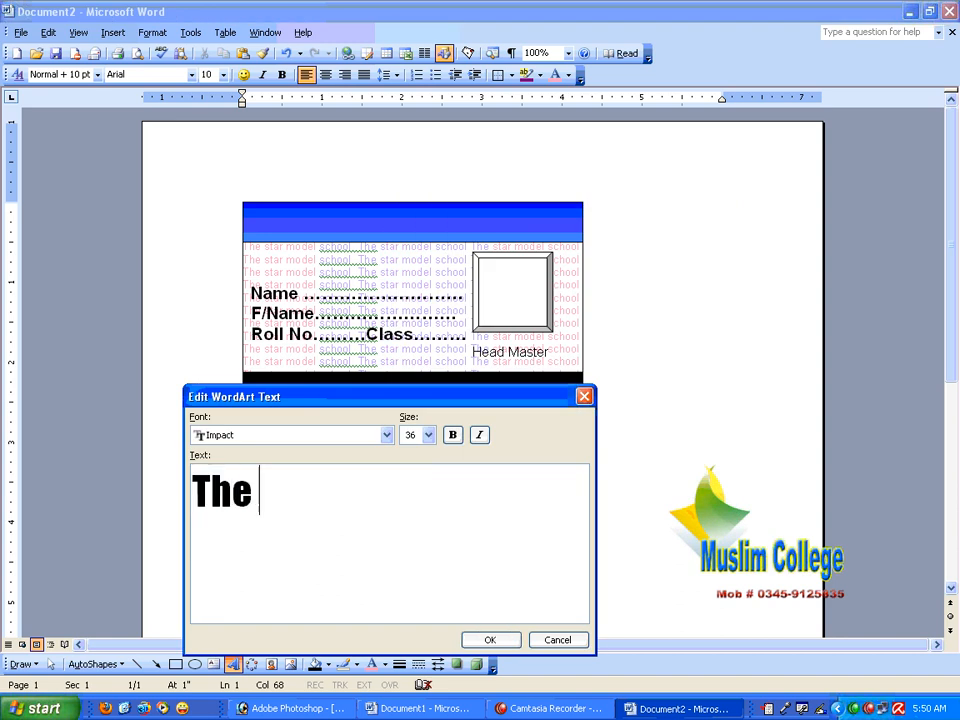
{"action": "type", "text": "Star"}
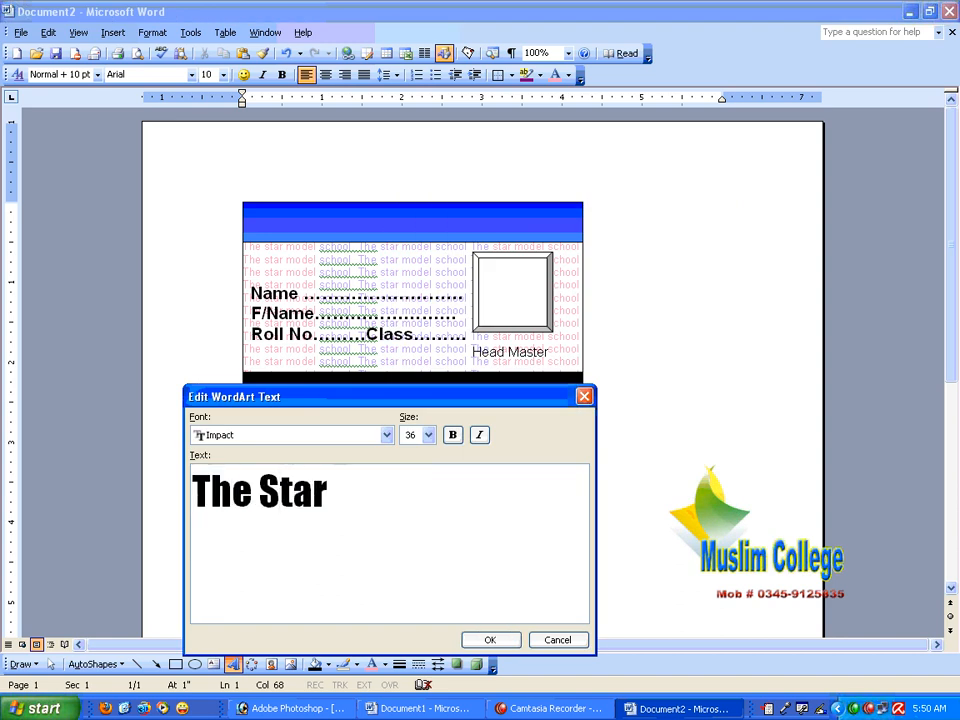
{"action": "type", "text": " Model S"}
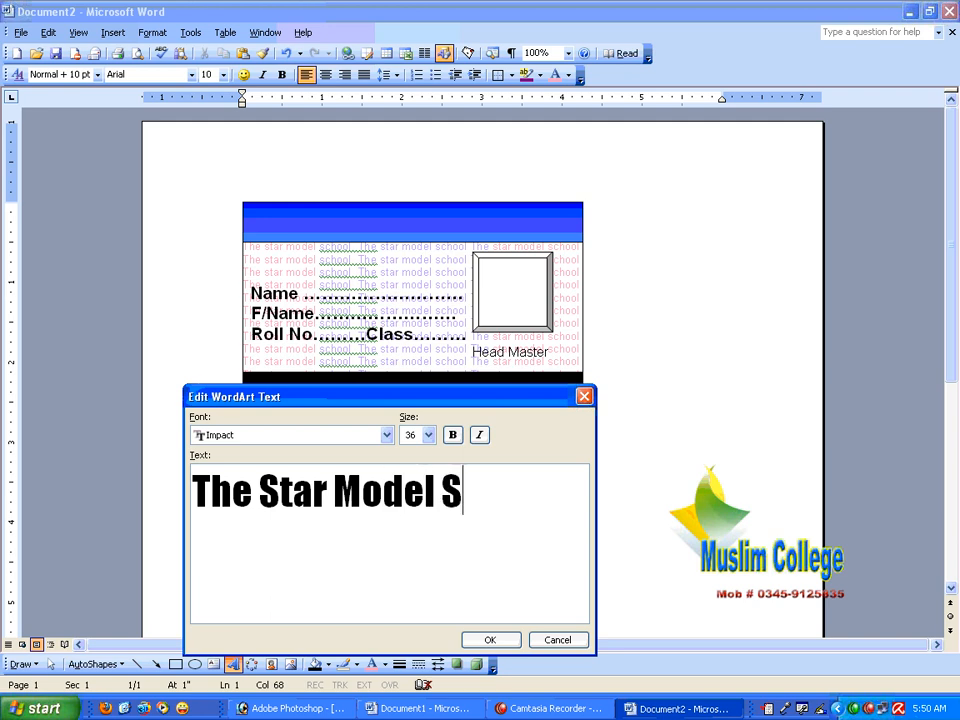
{"action": "type", "text": "chool"}
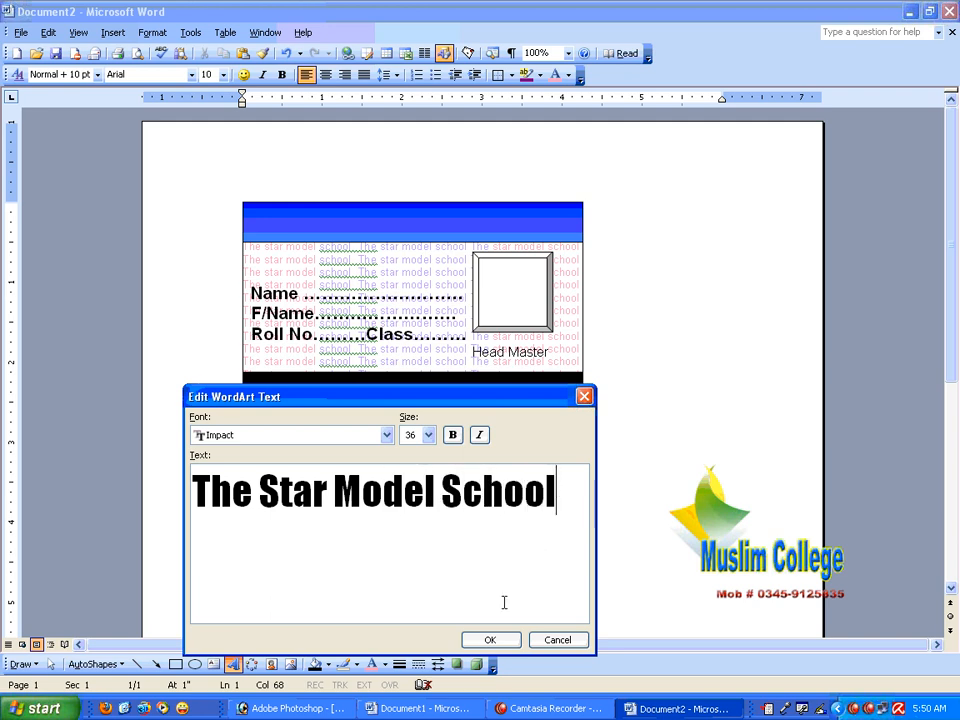
{"action": "left_click", "coordinate": [492, 641]}
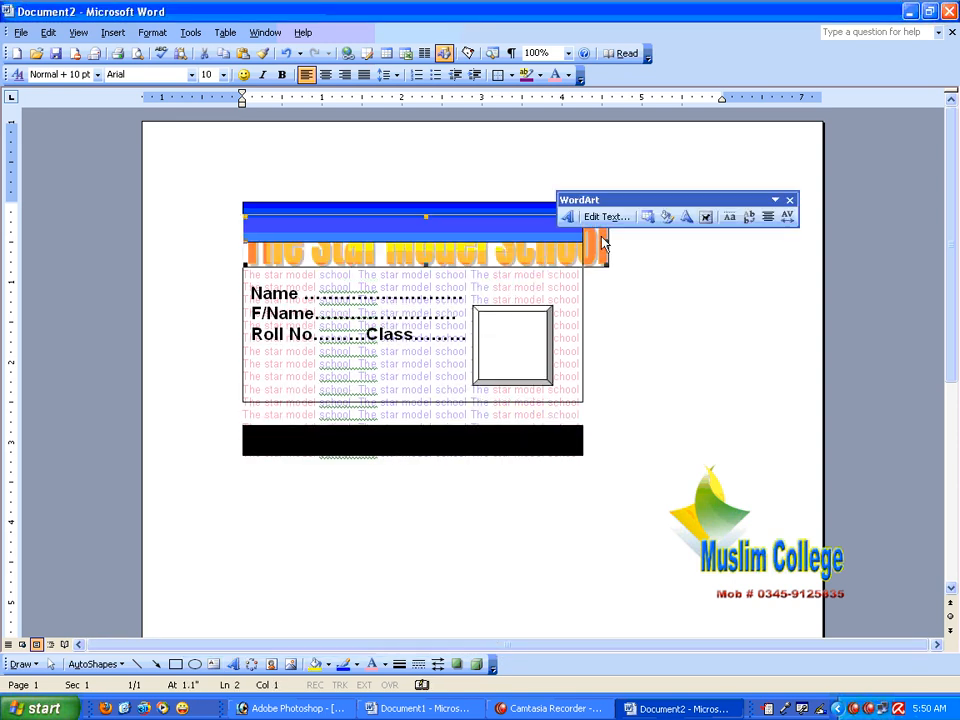
{"action": "left_click", "coordinate": [706, 217]}
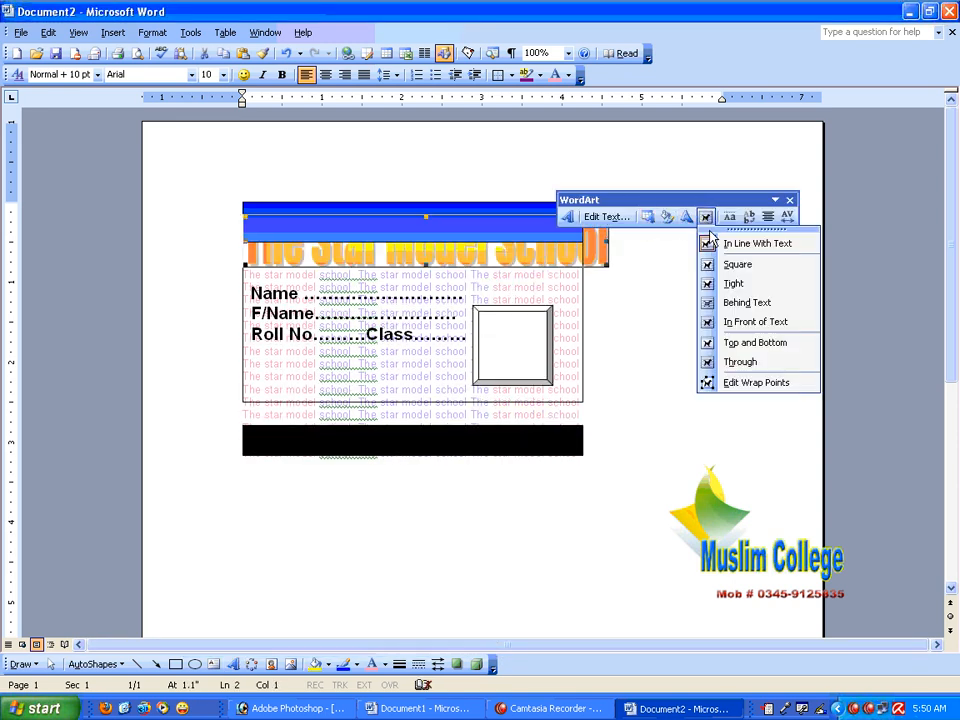
{"action": "left_click", "coordinate": [745, 321]}
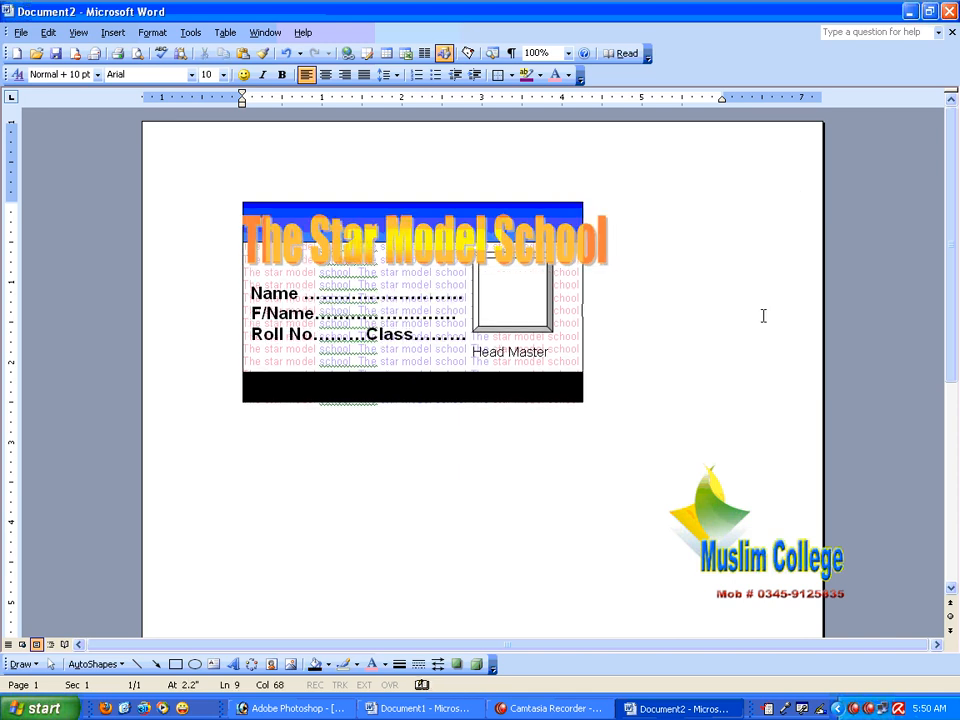
Shrink the school-name WordArt to about 3.9 inches wide and move it up and right onto the blue band
{"action": "left_click", "coordinate": [600, 243]}
{"action": "left_click_drag", "start_coordinate": [604, 264], "coordinate": [552, 250]}
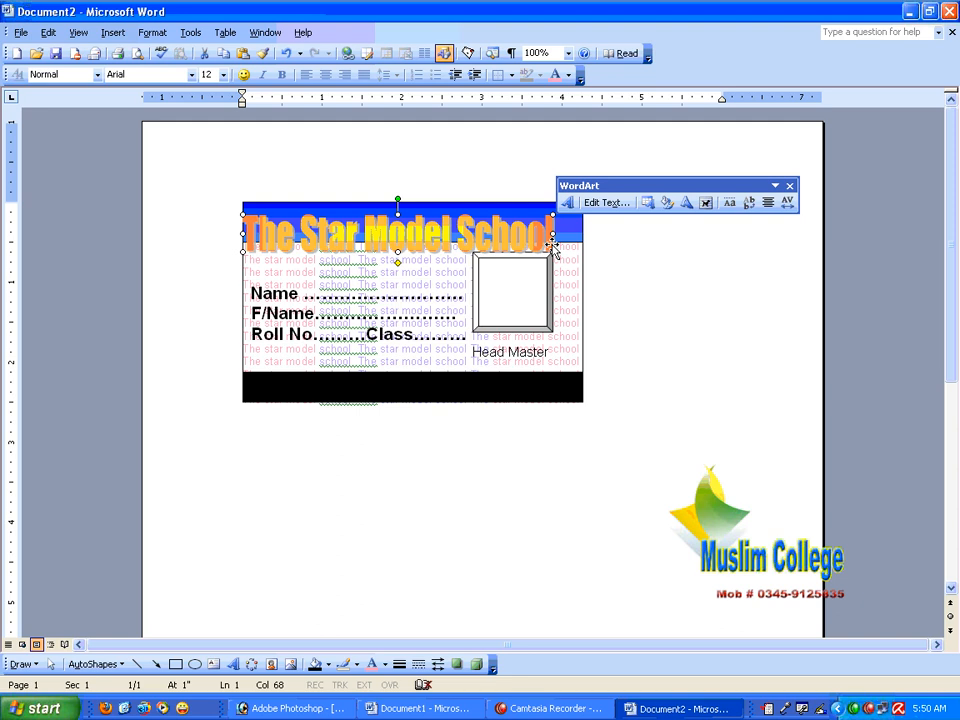
{"action": "key", "text": "Up"}
{"action": "key", "text": "Up"}
{"action": "key", "text": "Right"}
{"action": "key", "text": "Down"}
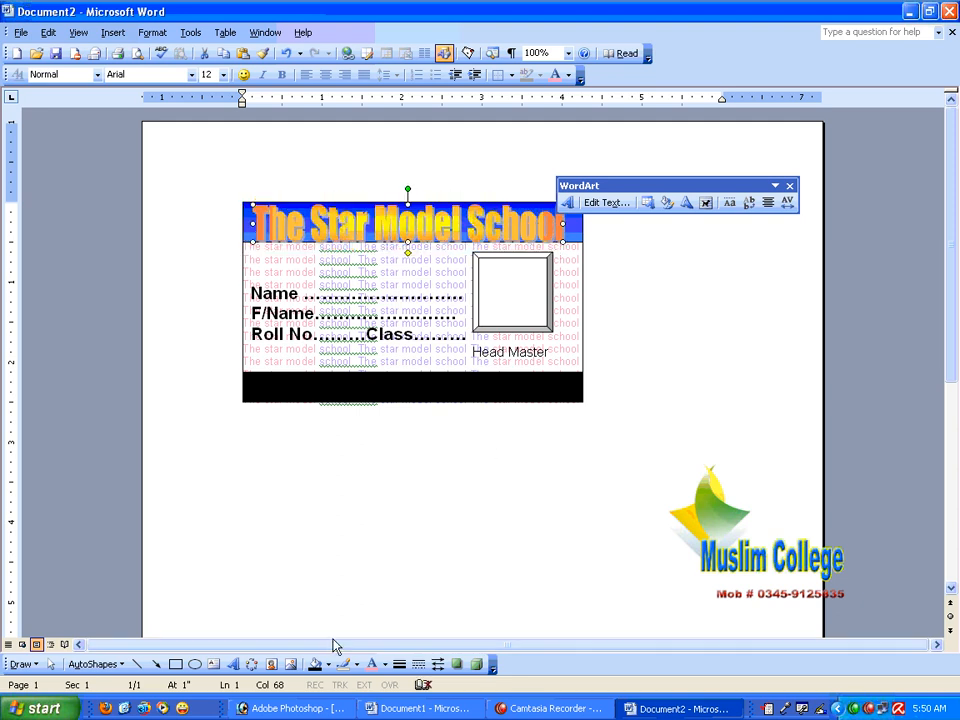
{"action": "left_click", "coordinate": [476, 664]}
{"action": "left_click", "coordinate": [510, 504]}
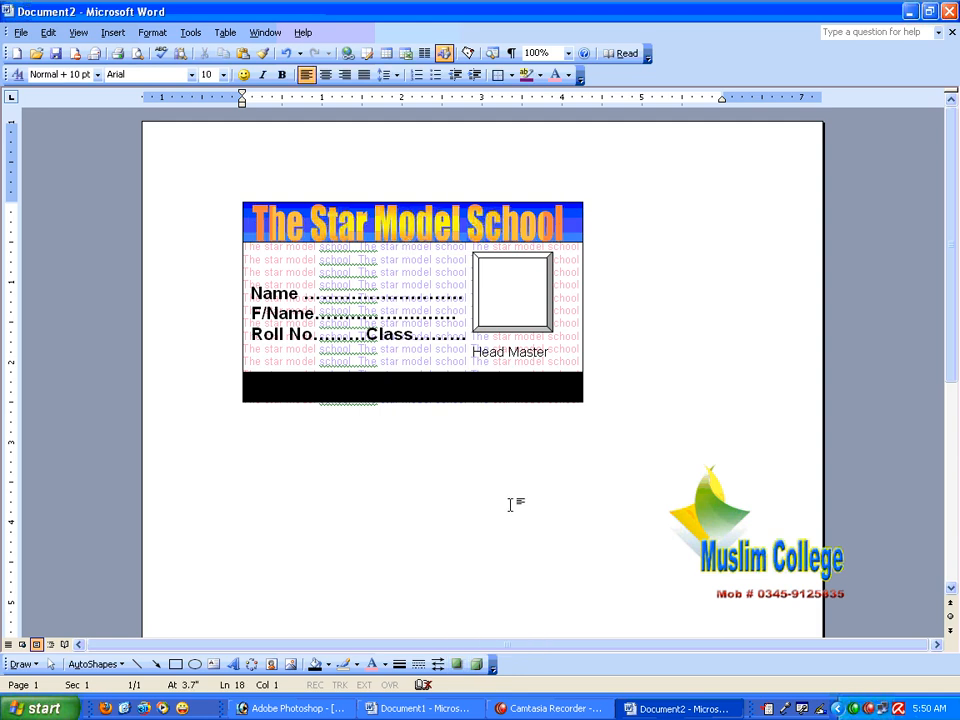
Give the letters of the school-name WordArt a black outline
{"action": "double_click", "coordinate": [510, 215]}
{"action": "left_click", "coordinate": [584, 396]}
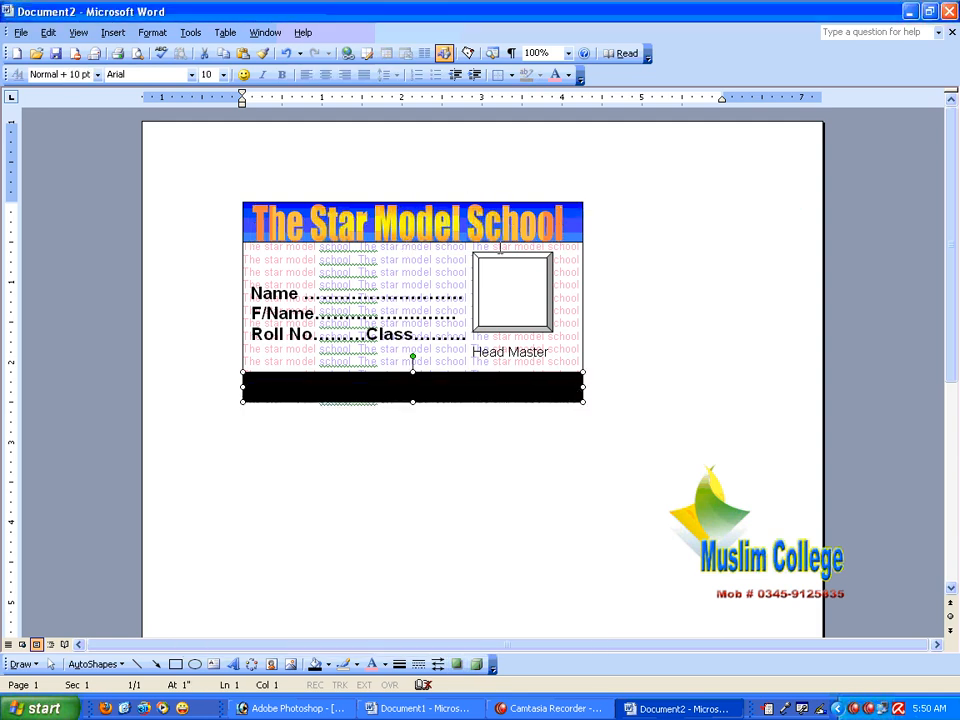
{"action": "left_click", "coordinate": [507, 226]}
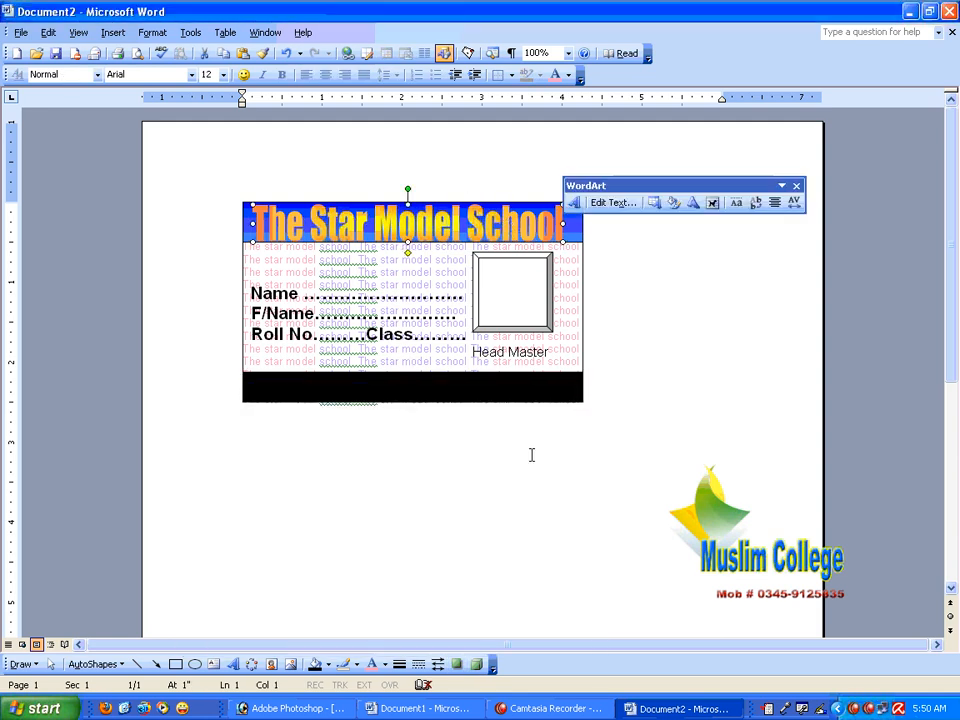
{"action": "left_click", "coordinate": [358, 666]}
{"action": "left_click", "coordinate": [341, 542]}
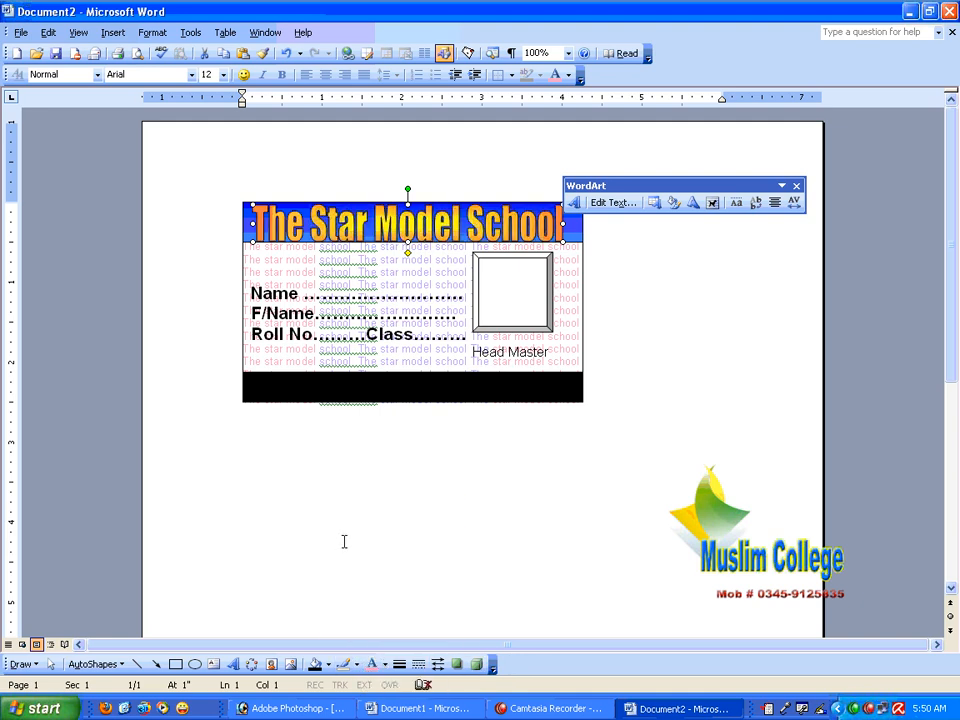
{"action": "left_click", "coordinate": [350, 535]}
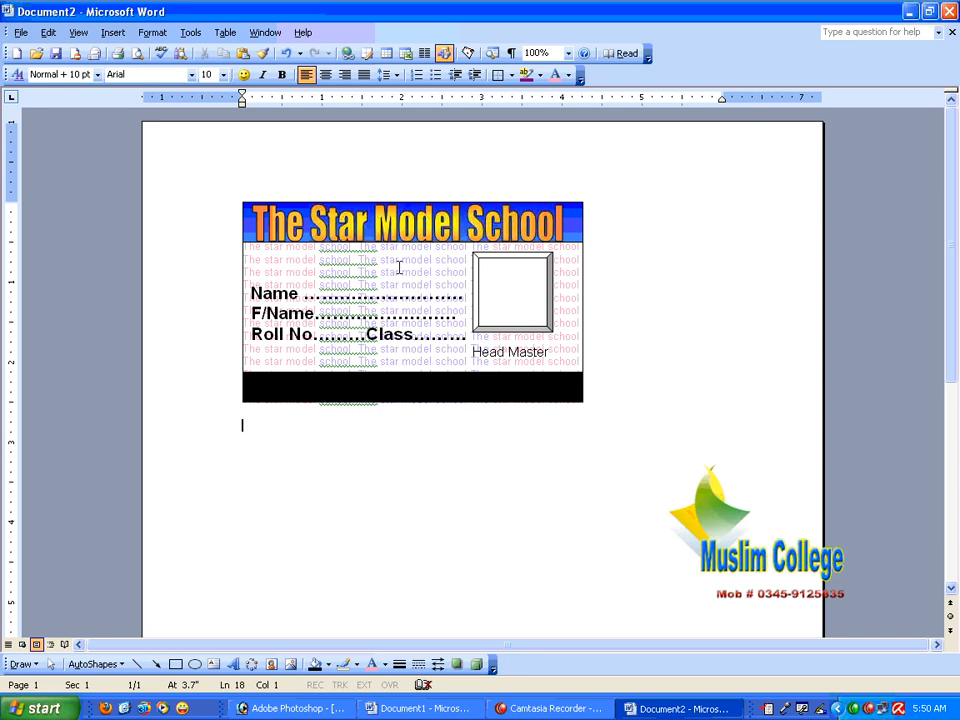
Insert "ID Card" as WordArt in the purple slanted style with a shadow, below the card
{"action": "left_click", "coordinate": [233, 664]}
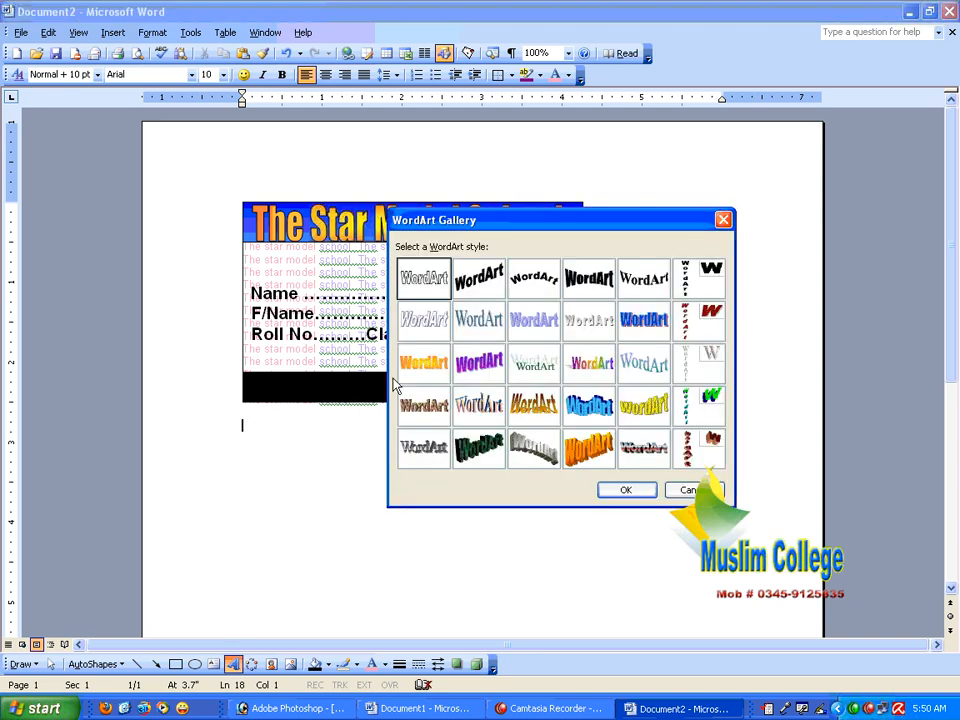
{"action": "double_click", "coordinate": [481, 364]}
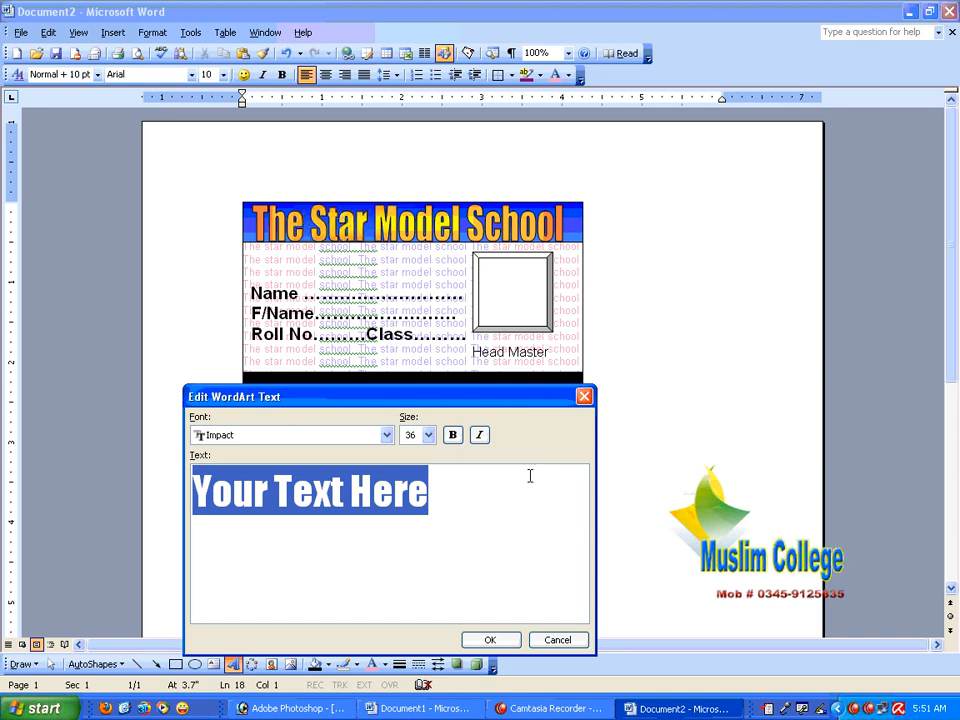
{"action": "type", "text": "ID "}
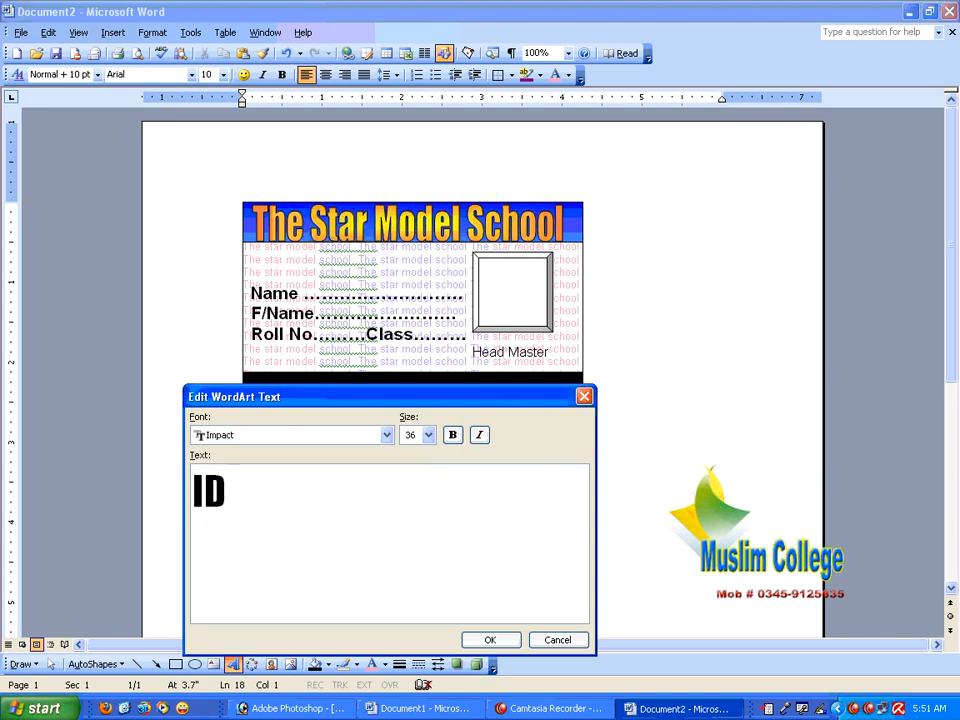
{"action": "type", "text": "Card"}
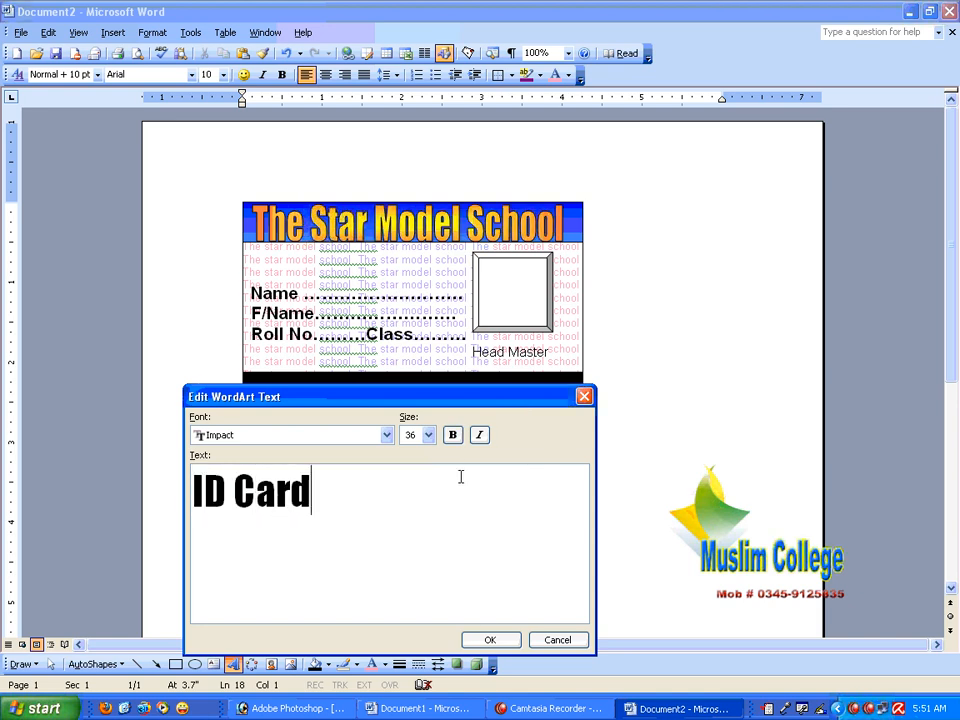
{"action": "left_click", "coordinate": [490, 637]}
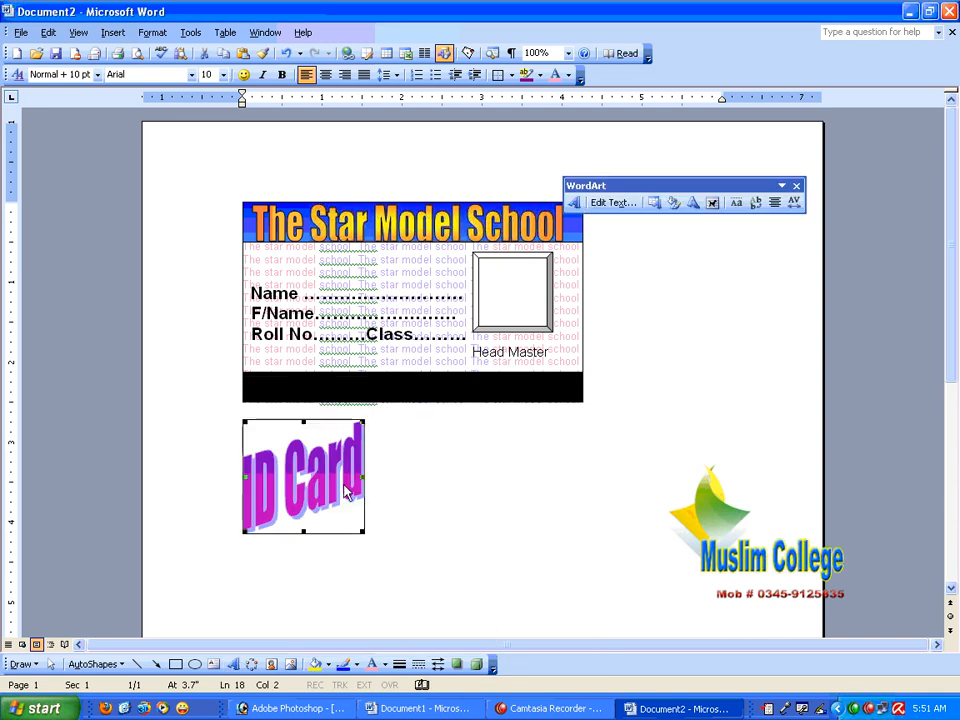
Change the "ID Card" WordArt to the straight Plain Text shape and reduce its height to about 0.4 inches
{"action": "left_click", "coordinate": [693, 202]}
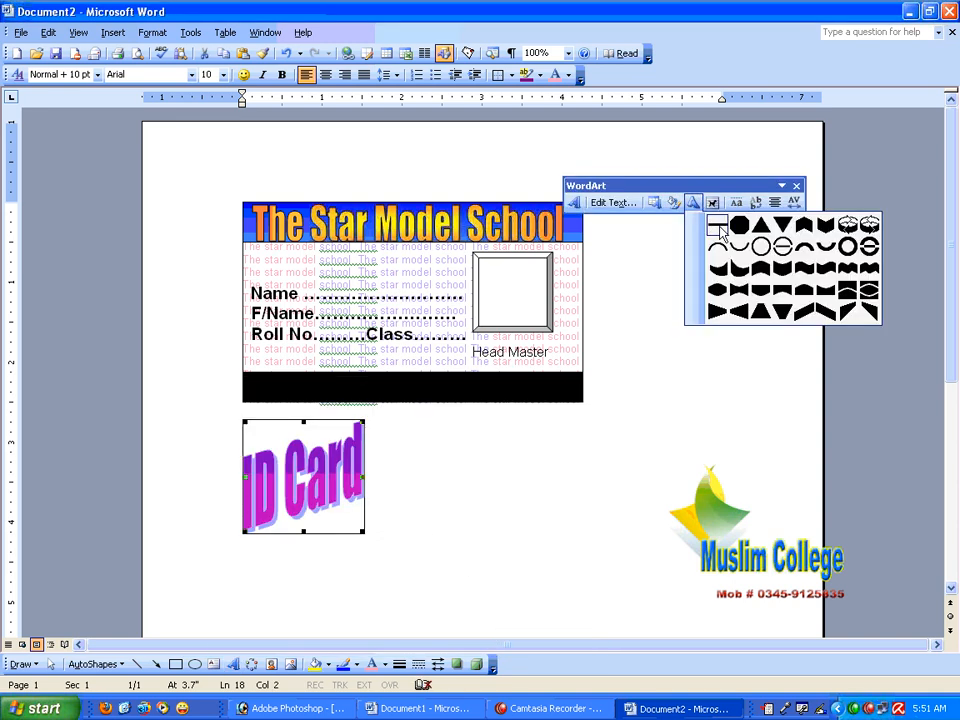
{"action": "left_click", "coordinate": [726, 222]}
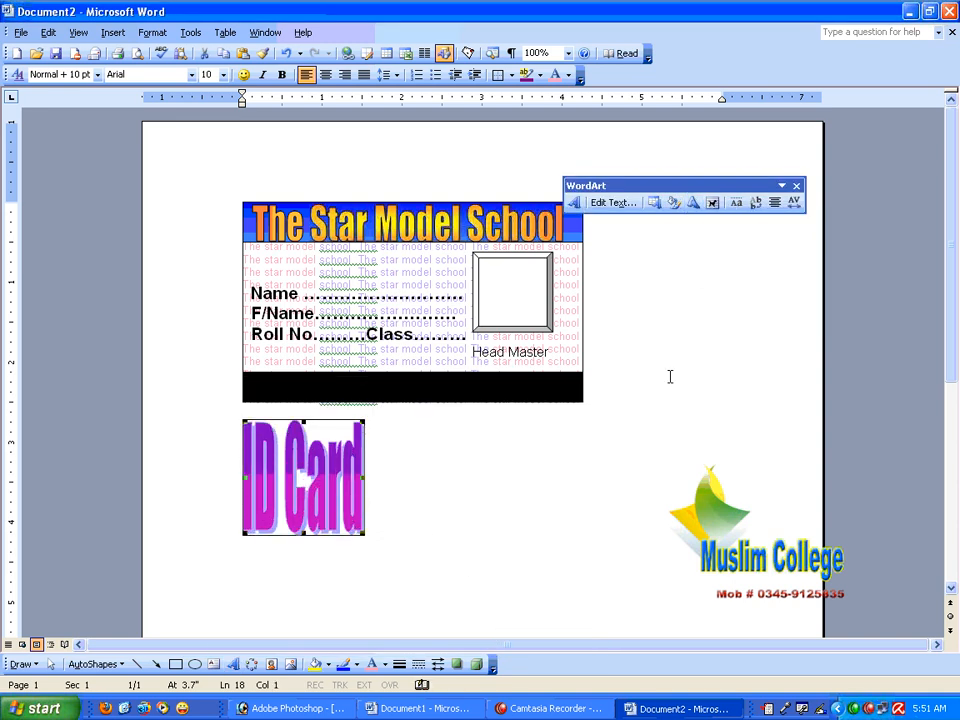
{"action": "left_click_drag", "start_coordinate": [305, 417], "coordinate": [309, 448]}
{"action": "left_click", "coordinate": [309, 449]}
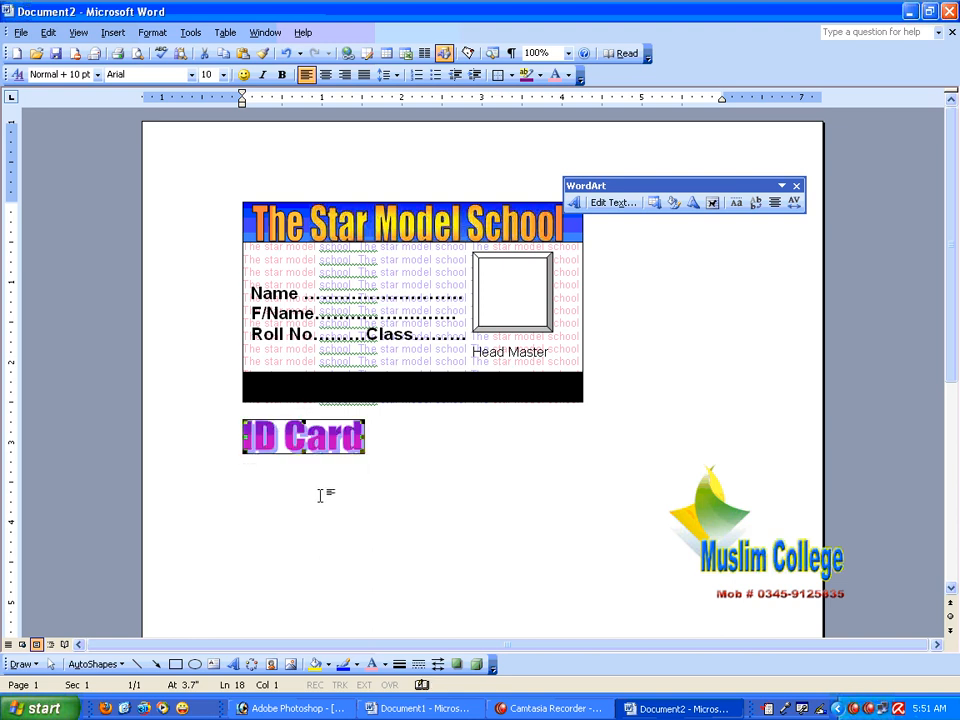
Remove the shadow from the "ID Card" WordArt and place it in front of the text, above the card's Name line
{"action": "left_click", "coordinate": [457, 664]}
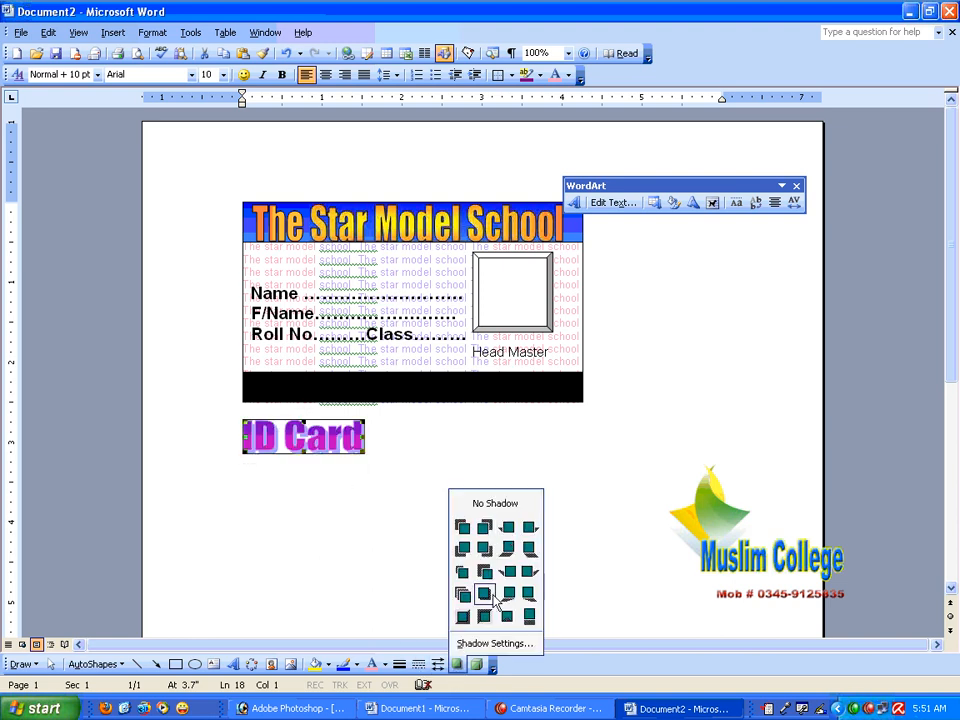
{"action": "left_click", "coordinate": [499, 505]}
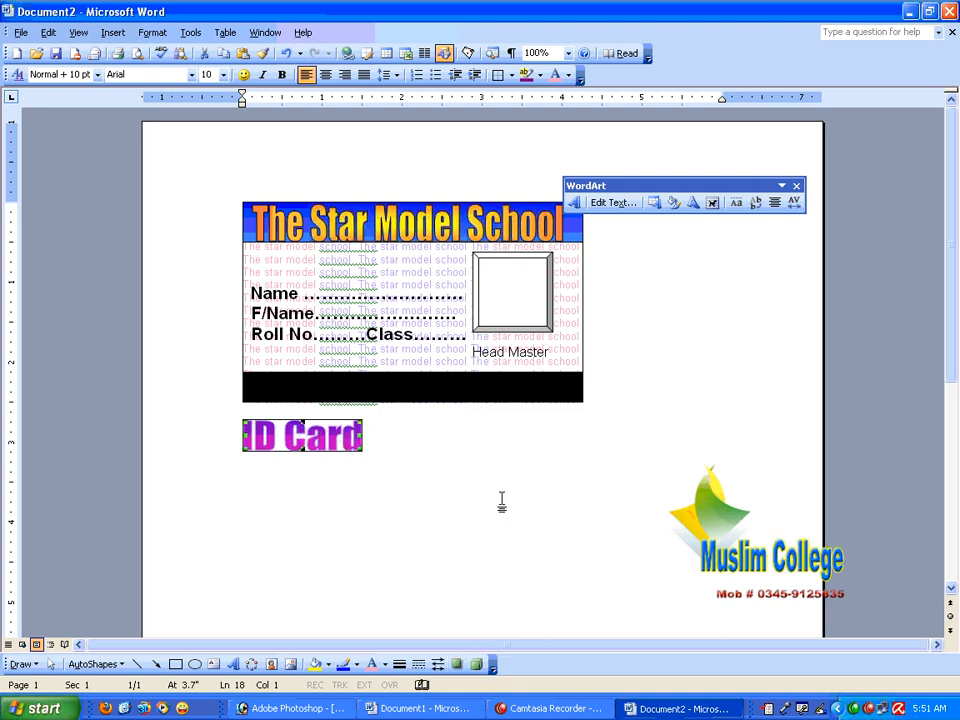
{"action": "left_click", "coordinate": [712, 202]}
{"action": "left_click", "coordinate": [768, 308]}
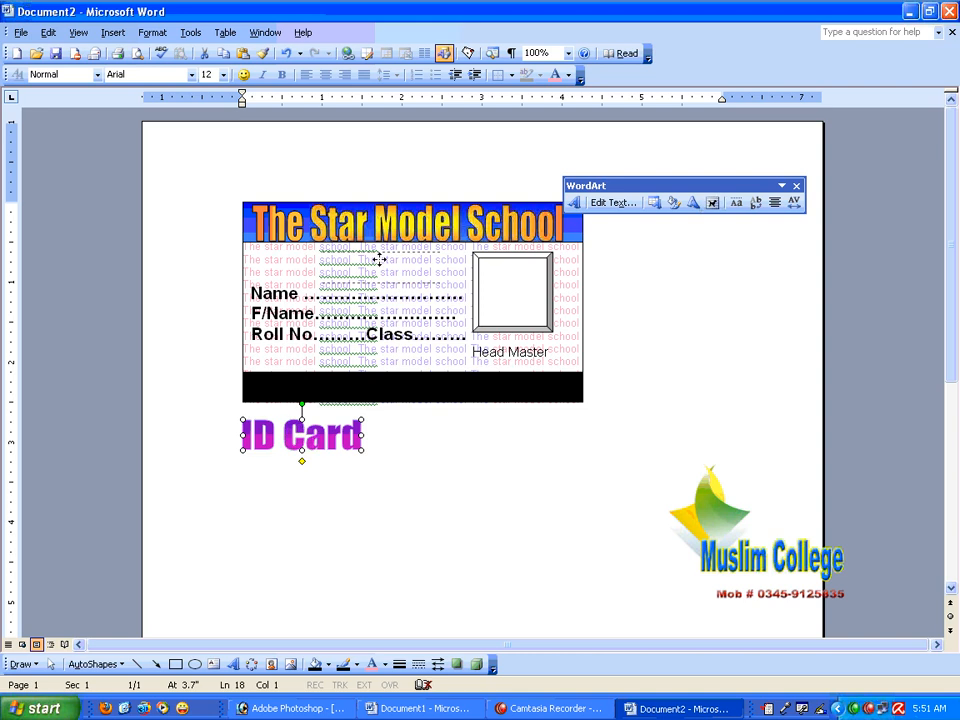
{"action": "left_click_drag", "start_coordinate": [375, 260], "coordinate": [375, 262]}
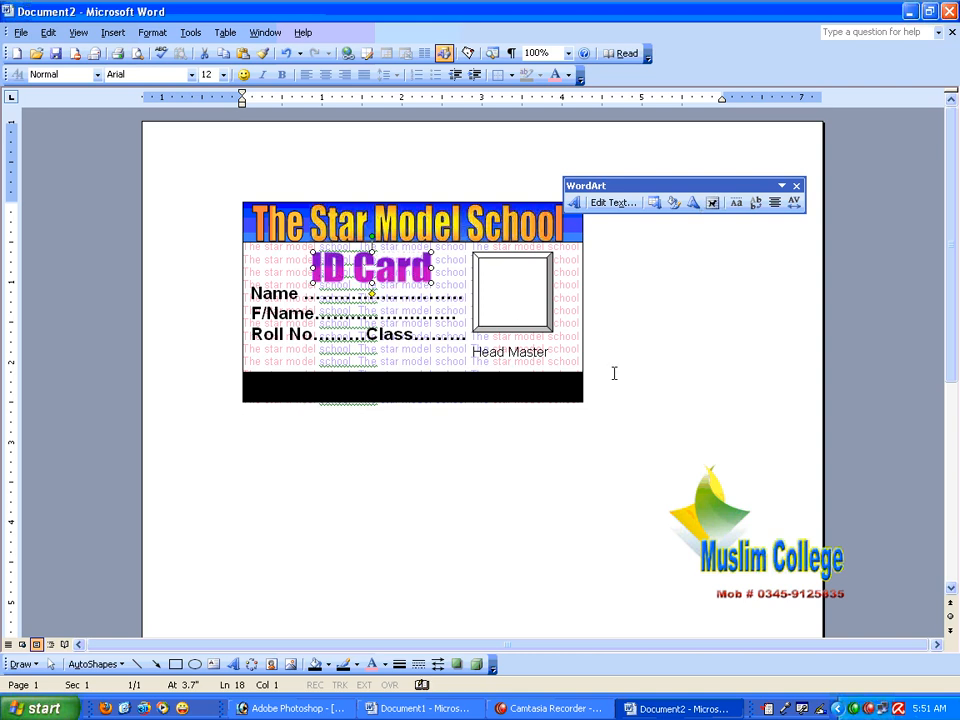
{"action": "left_click", "coordinate": [710, 401]}
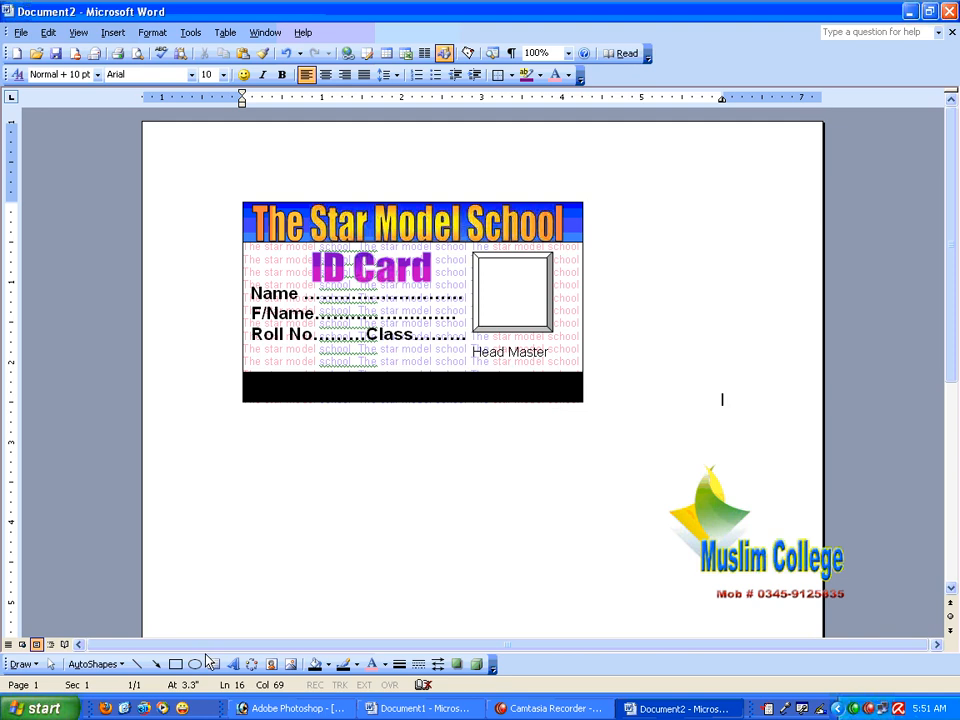
Draw a rectangle about 4.5 by 2.75 inches around the whole card and set it to No Fill
{"action": "left_click", "coordinate": [175, 664]}
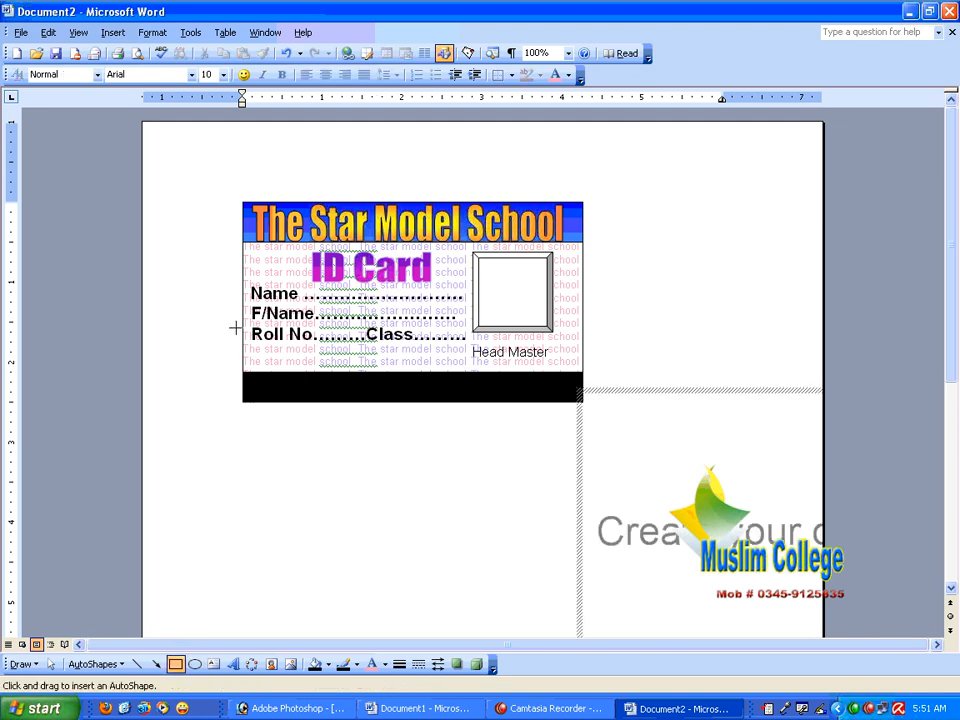
{"action": "key", "text": "ctrl+z"}
{"action": "mouse_move", "coordinate": [232, 196]}
{"action": "left_mouse_down"}
{"action": "mouse_move", "coordinate": [546, 401]}
{"action": "mouse_move", "coordinate": [593, 411]}
{"action": "left_mouse_up"}
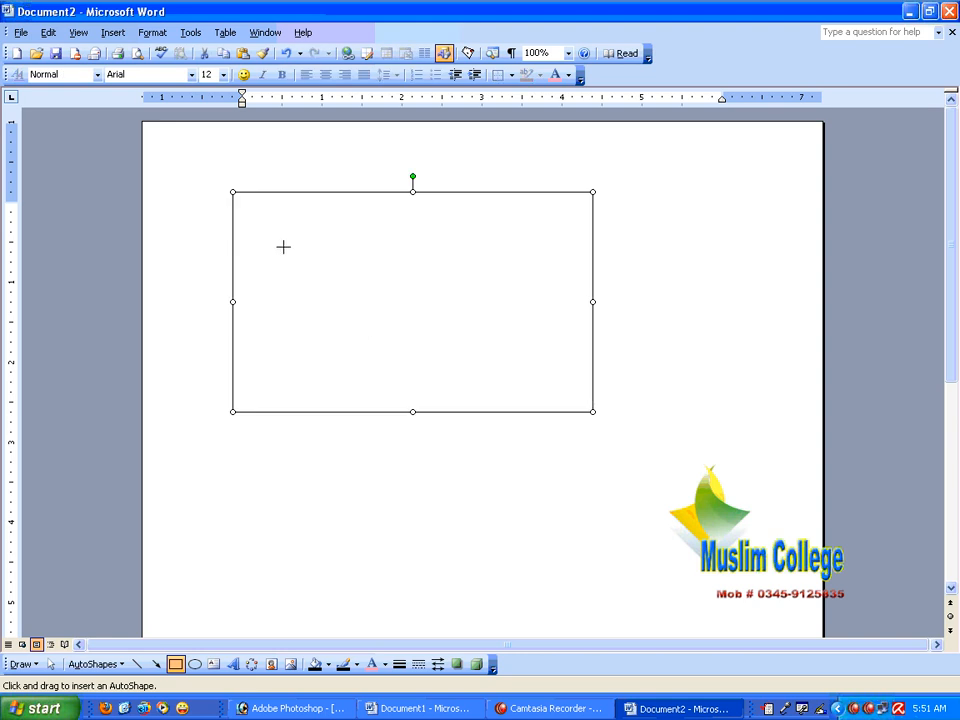
{"action": "left_click", "coordinate": [327, 665]}
{"action": "left_click", "coordinate": [372, 518]}
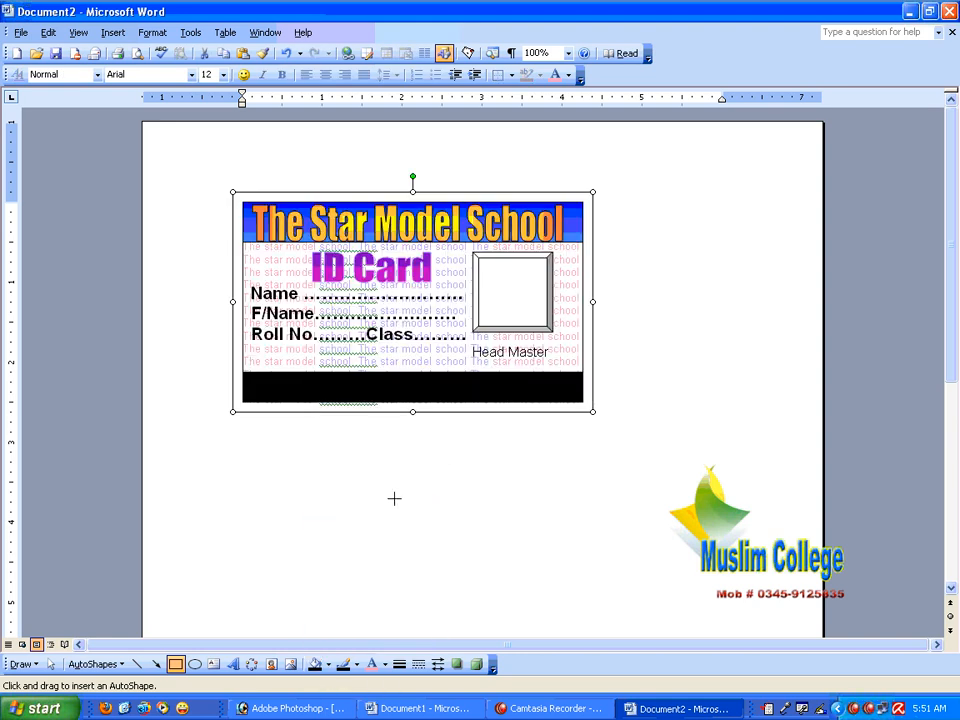
{"action": "left_click", "coordinate": [394, 500]}
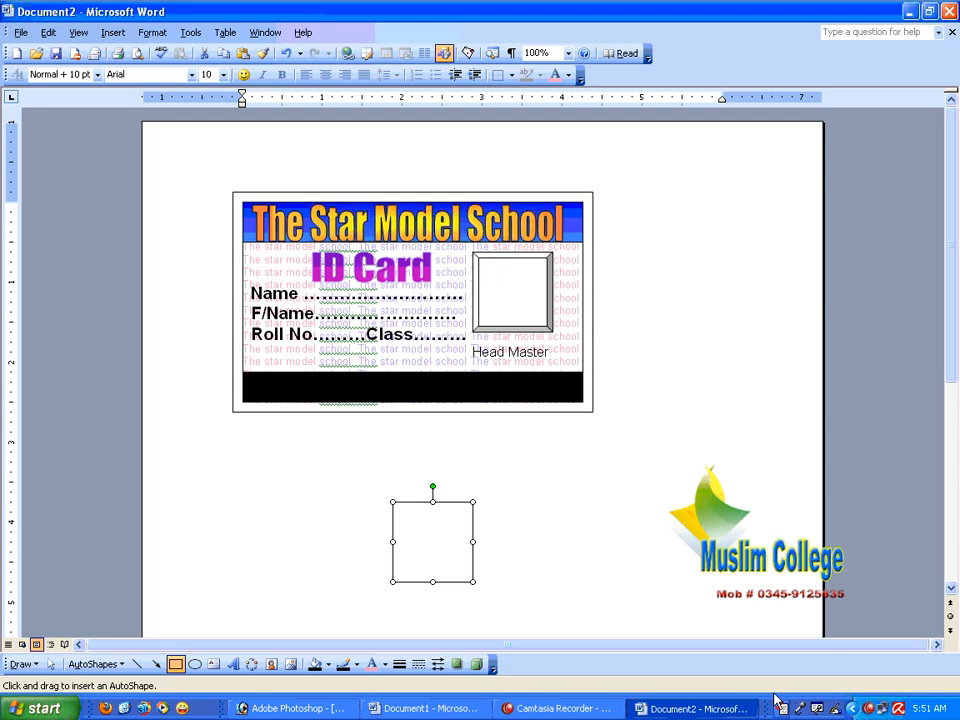
{"action": "left_click", "coordinate": [553, 571]}
{"action": "left_click", "coordinate": [571, 470]}
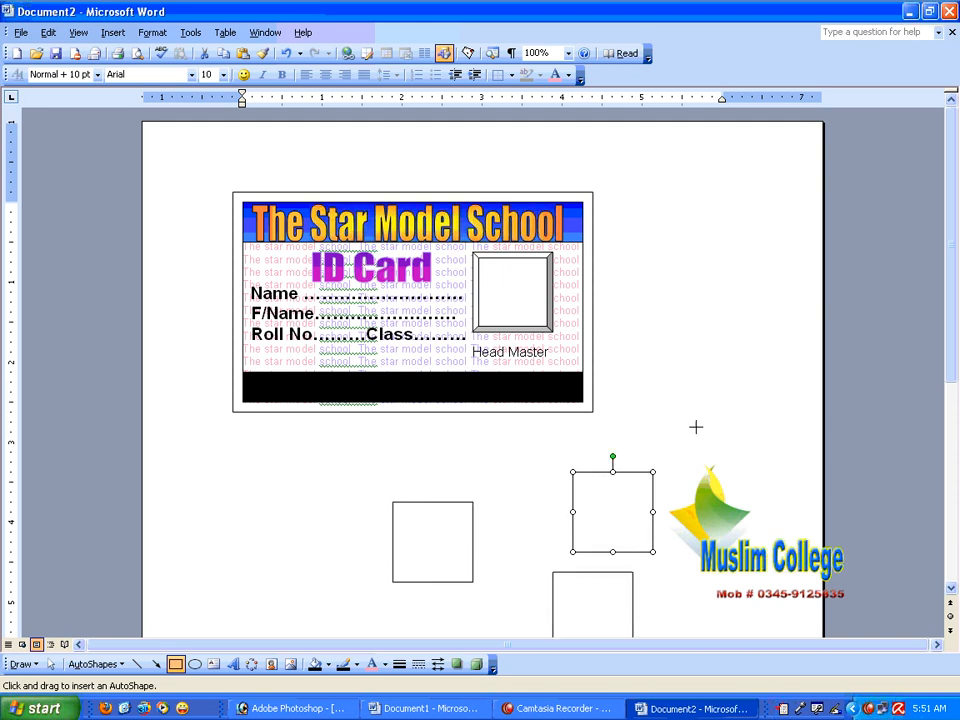
{"action": "left_click", "coordinate": [693, 424]}
{"action": "key", "text": "Escape"}
{"action": "left_click", "coordinate": [588, 509]}
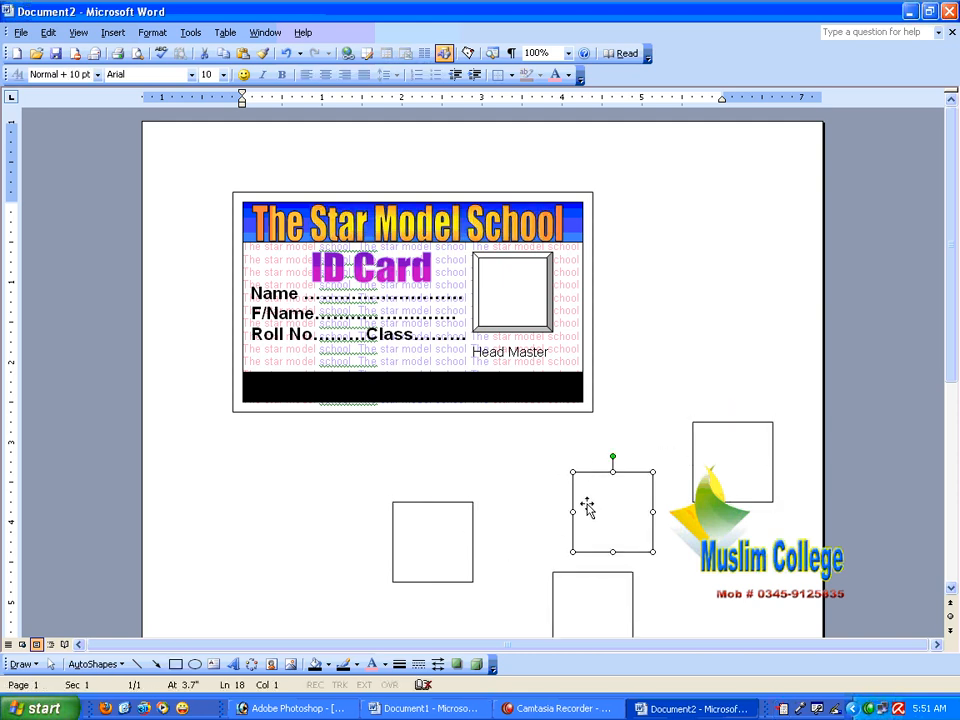
{"action": "key", "text": "Delete"}
{"action": "left_click", "coordinate": [474, 519]}
{"action": "left_click", "coordinate": [617, 467]}
{"action": "left_click", "coordinate": [720, 452]}
{"action": "key", "text": "Delete"}
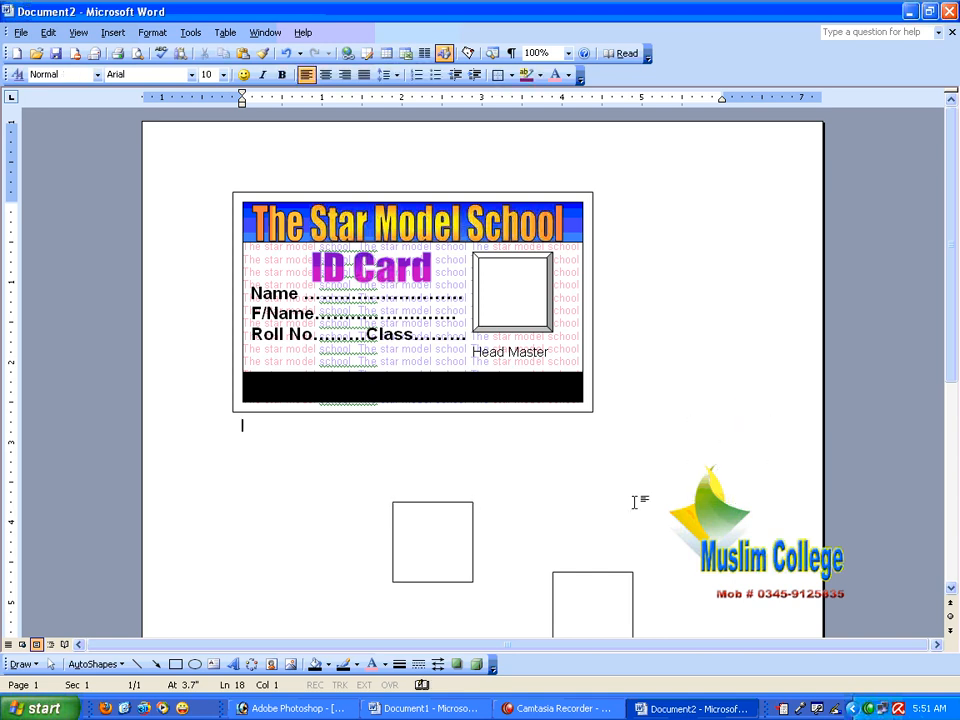
{"action": "left_click", "coordinate": [472, 528]}
{"action": "key", "text": "Delete"}
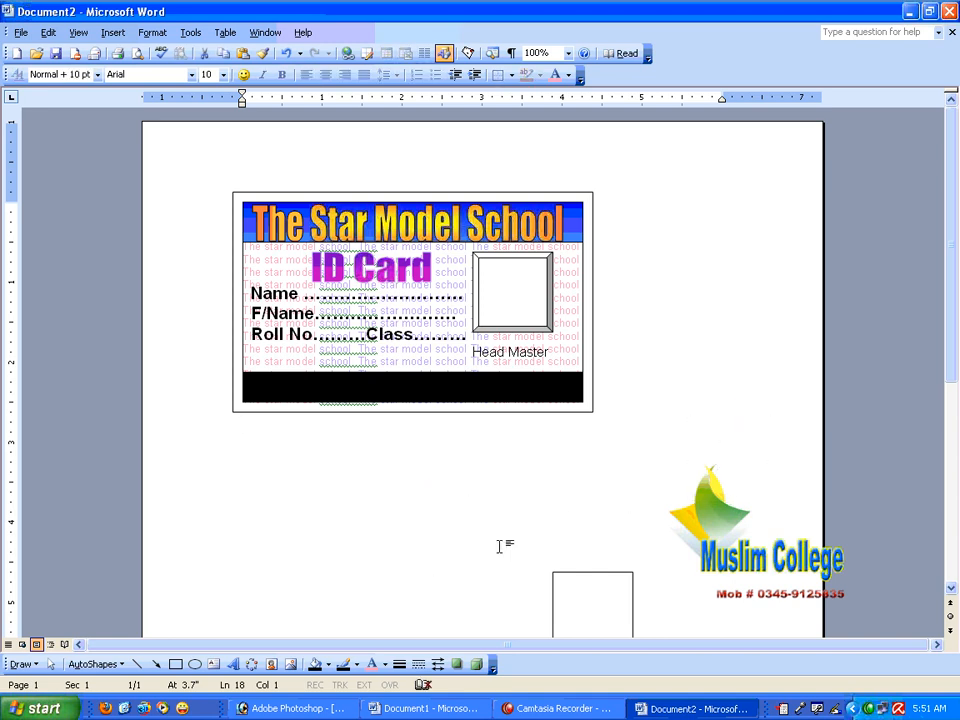
{"action": "left_click", "coordinate": [571, 574]}
{"action": "key", "text": "Delete"}
{"action": "scroll", "coordinate": [499, 544], "scroll_direction": "down", "scroll_amount": 1}
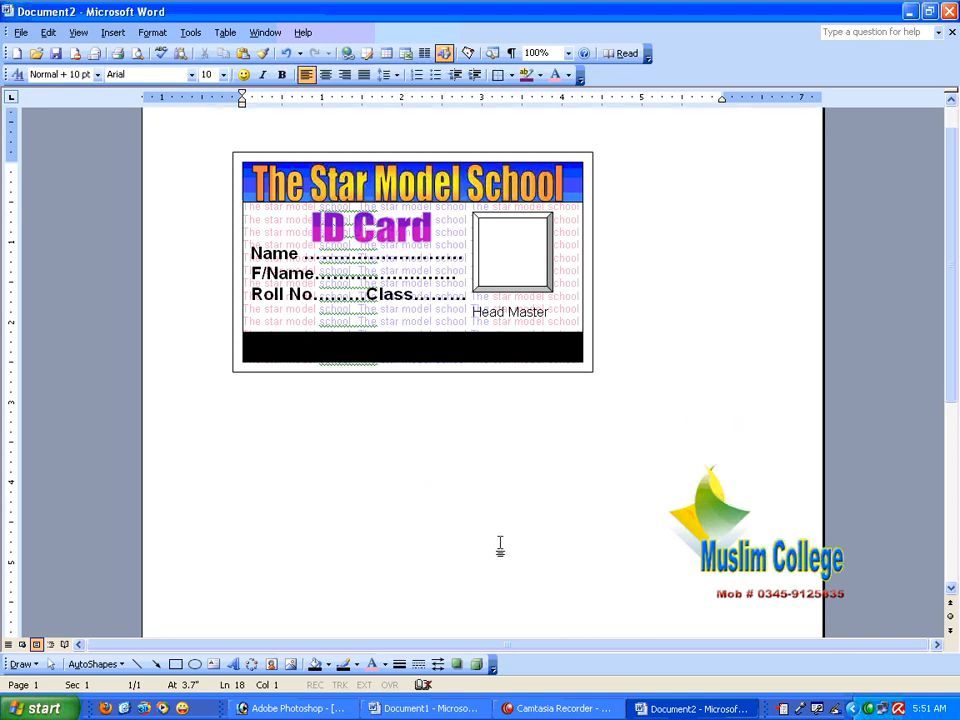
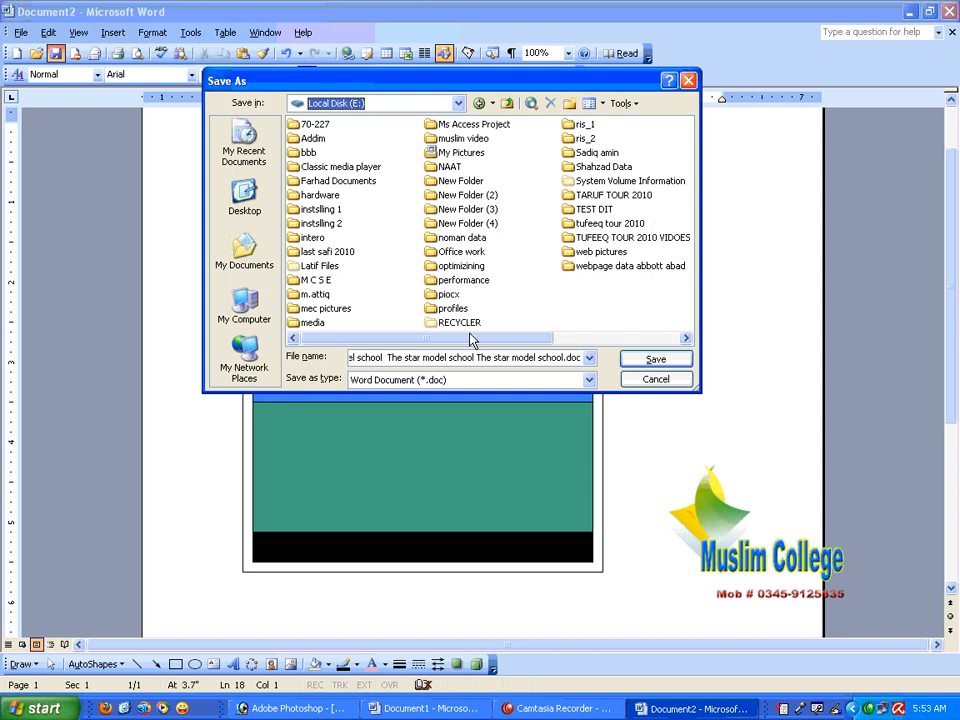
Save the document as "Text box" in the Office work folder on Local Disk (E:)
{"action": "left_click_drag", "start_coordinate": [470, 340], "coordinate": [541, 349]}
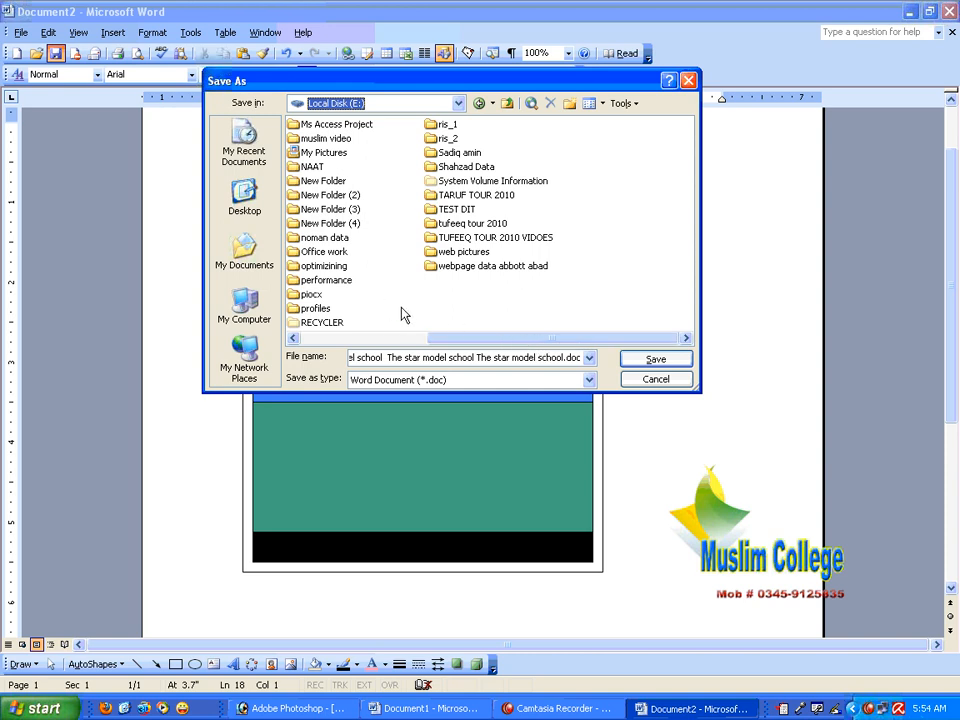
{"action": "double_click", "coordinate": [332, 251]}
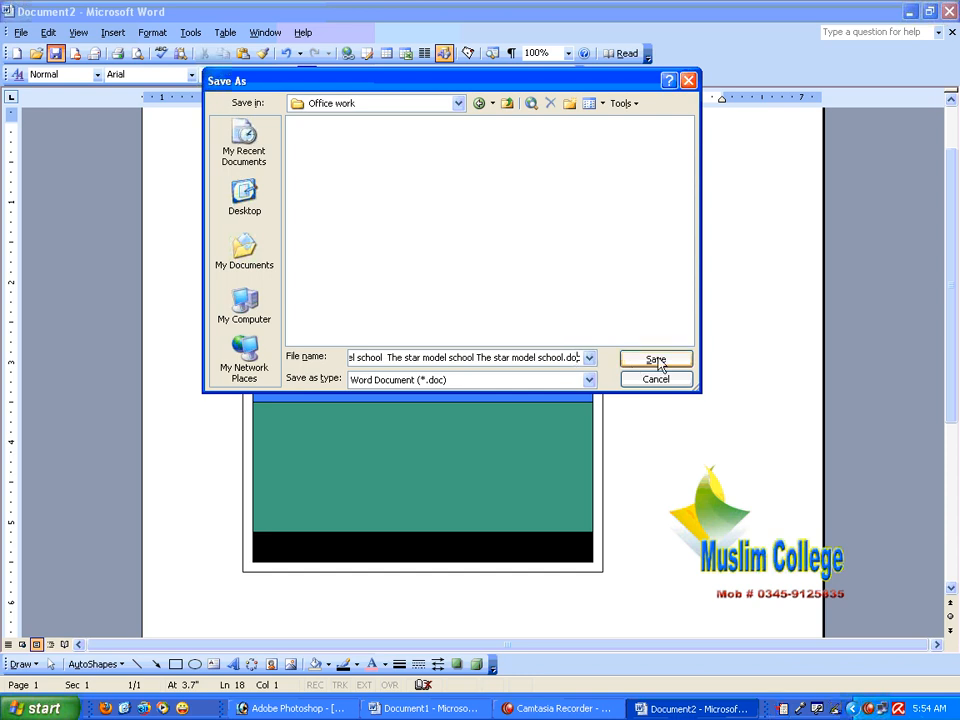
{"action": "key", "text": "Home"}
{"action": "key", "text": "shift+End"}
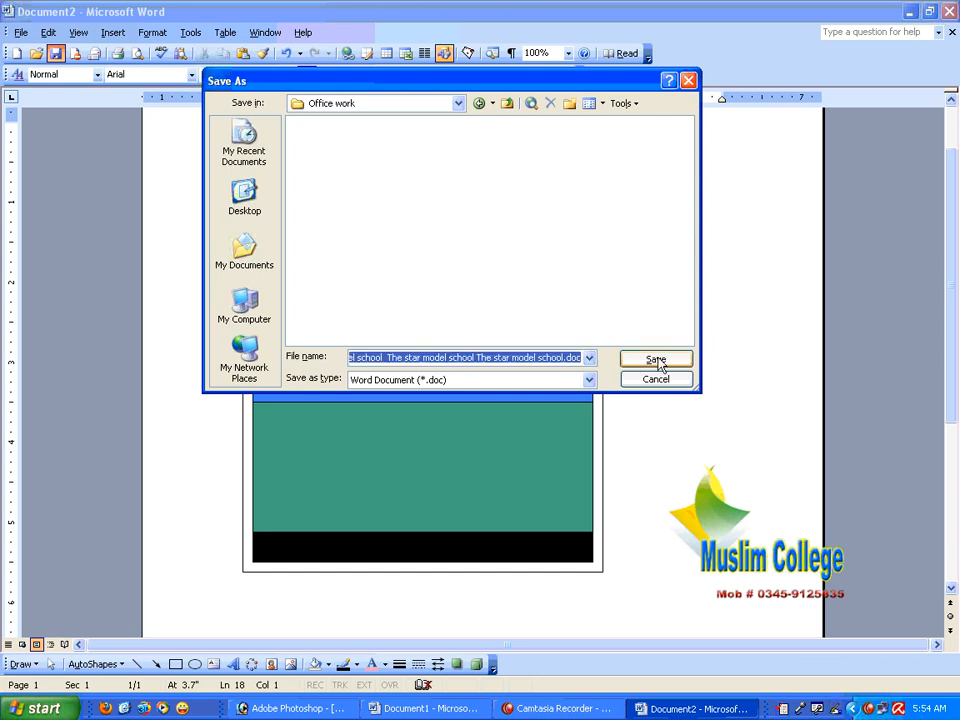
{"action": "key", "text": "Delete"}
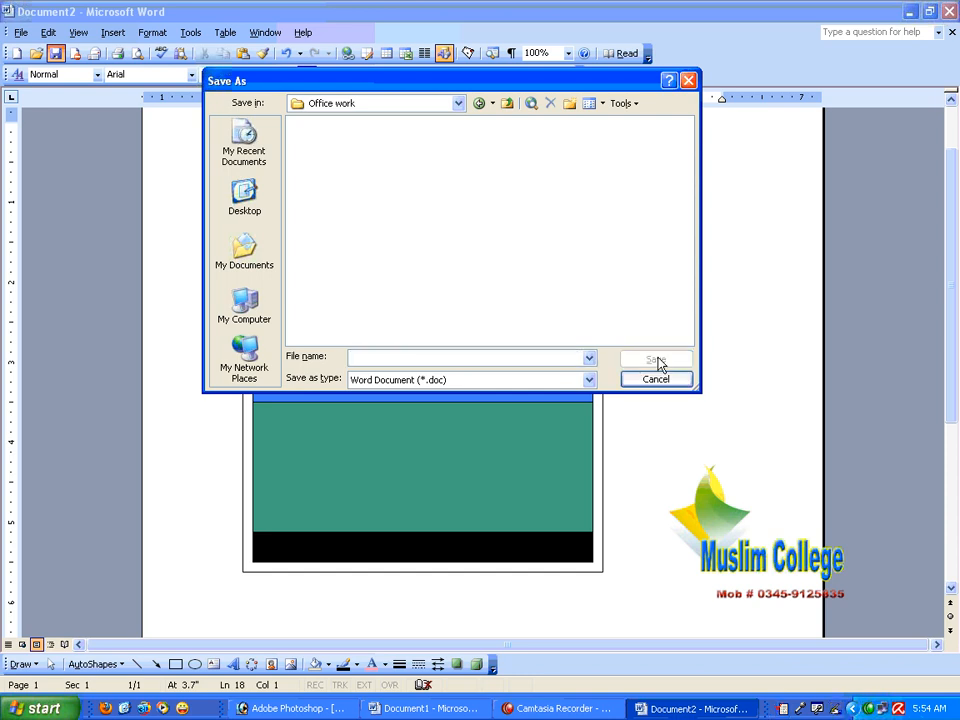
{"action": "type", "text": "Text box"}
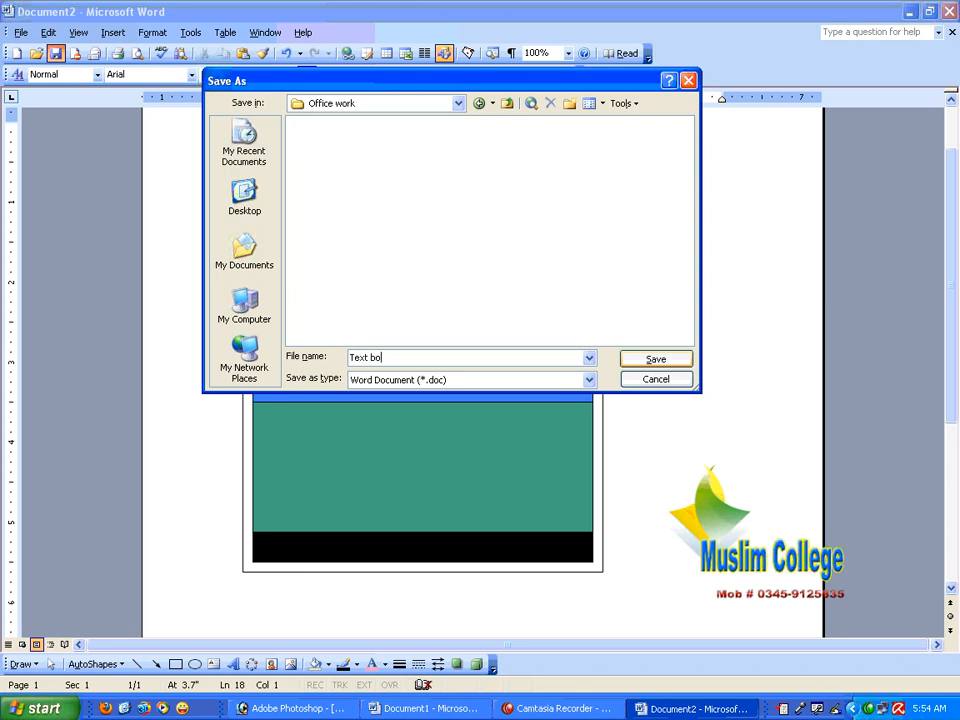
{"action": "left_click", "coordinate": [657, 360]}
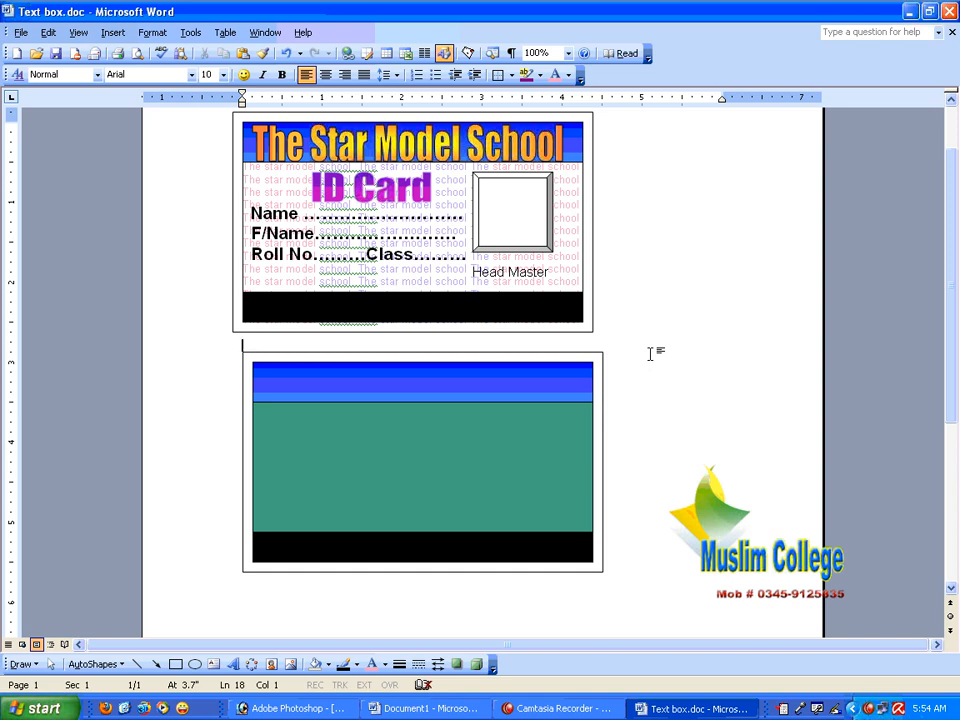
{"action": "scroll", "coordinate": [613, 328], "scroll_direction": "down", "scroll_amount": 6}
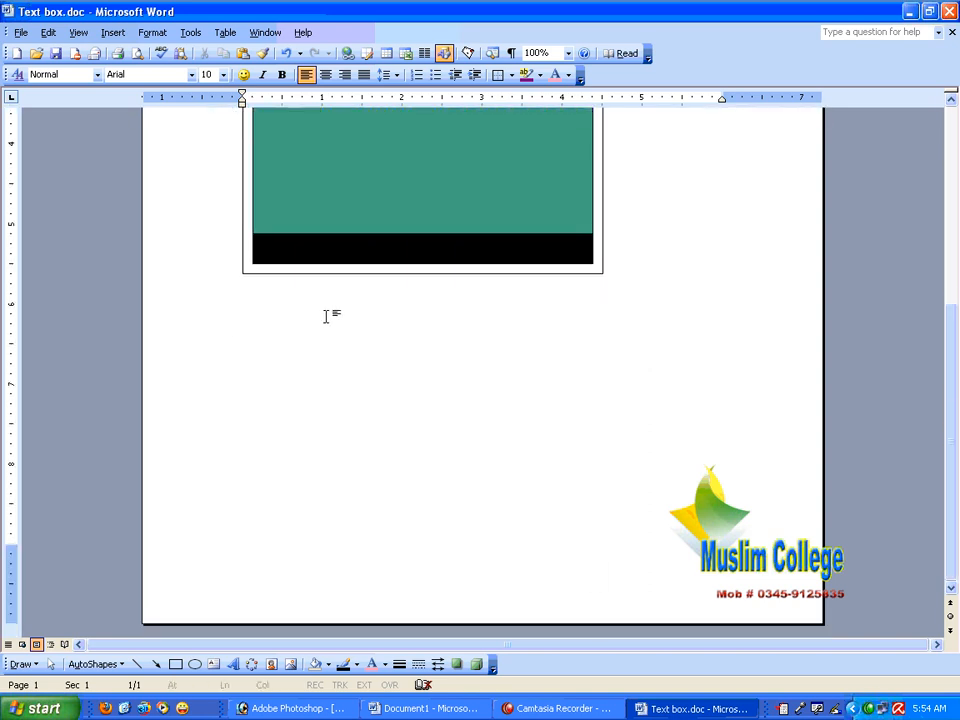
{"action": "left_click", "coordinate": [80, 32]}
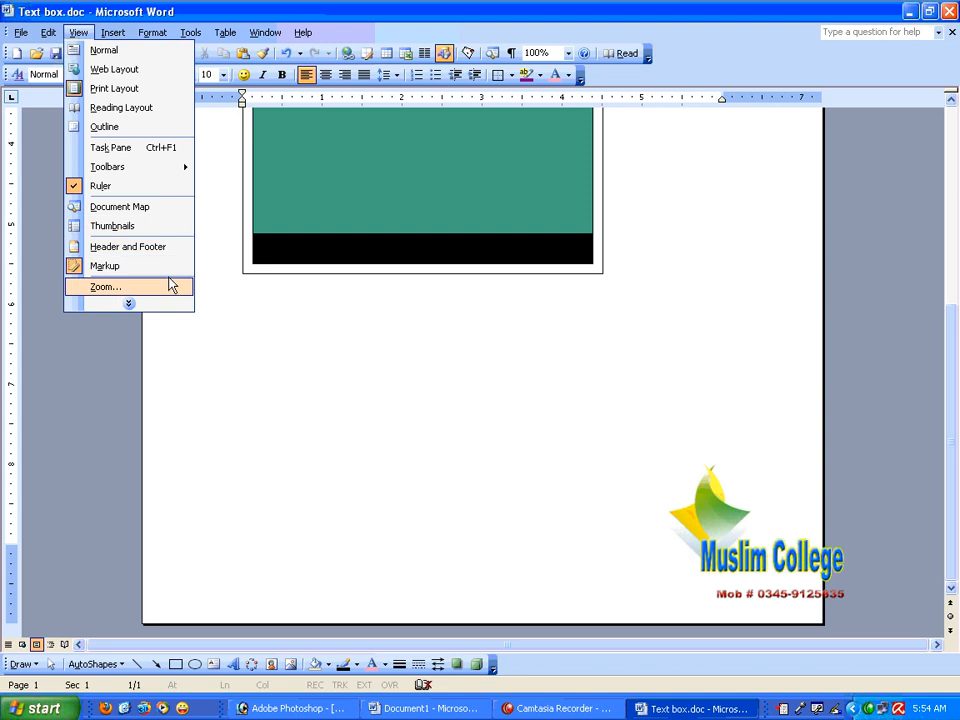
{"action": "left_click", "coordinate": [150, 304]}
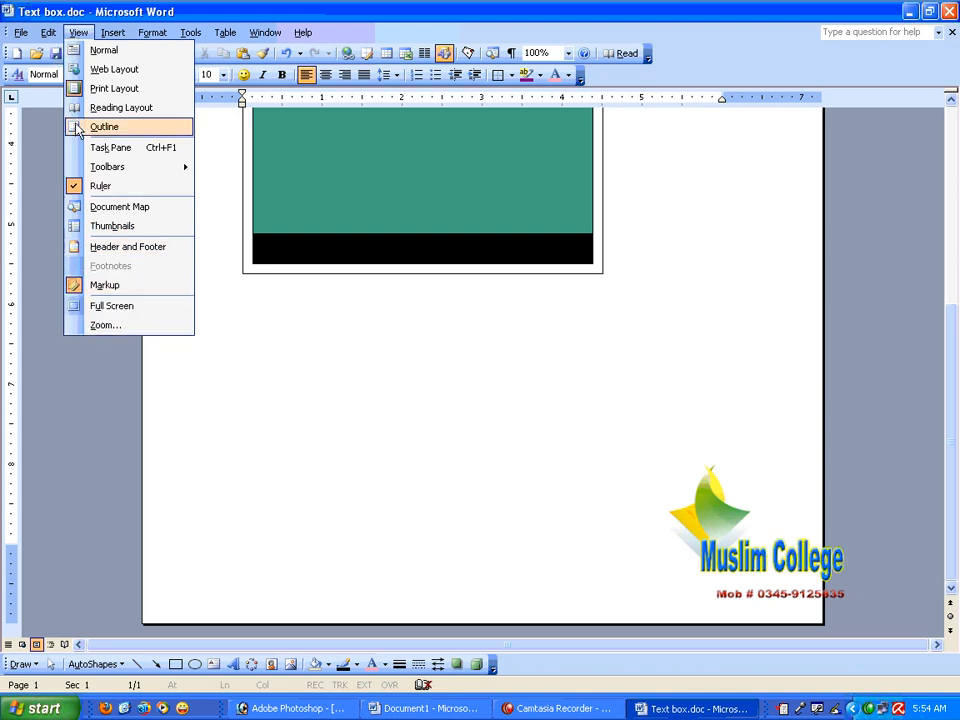
{"action": "mouse_move", "coordinate": [112, 32]}
{"action": "left_click", "coordinate": [360, 356]}
Insert the contents of a Word document from the Desktop on a new line below the second card
{"action": "double_click", "coordinate": [272, 320]}
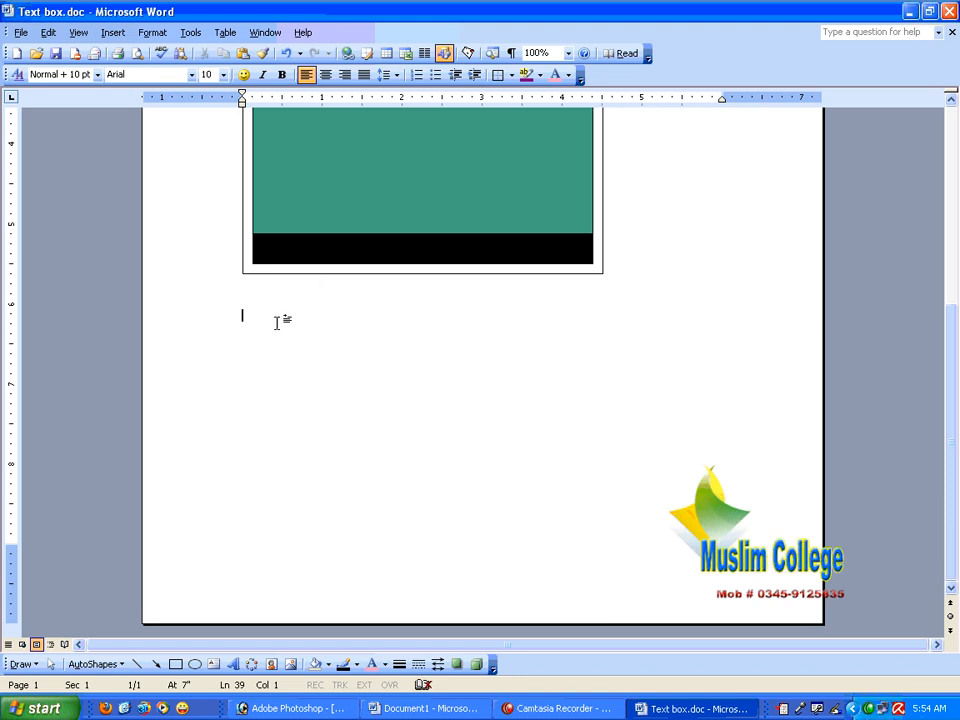
{"action": "left_click", "coordinate": [113, 32]}
{"action": "left_click", "coordinate": [157, 280]}
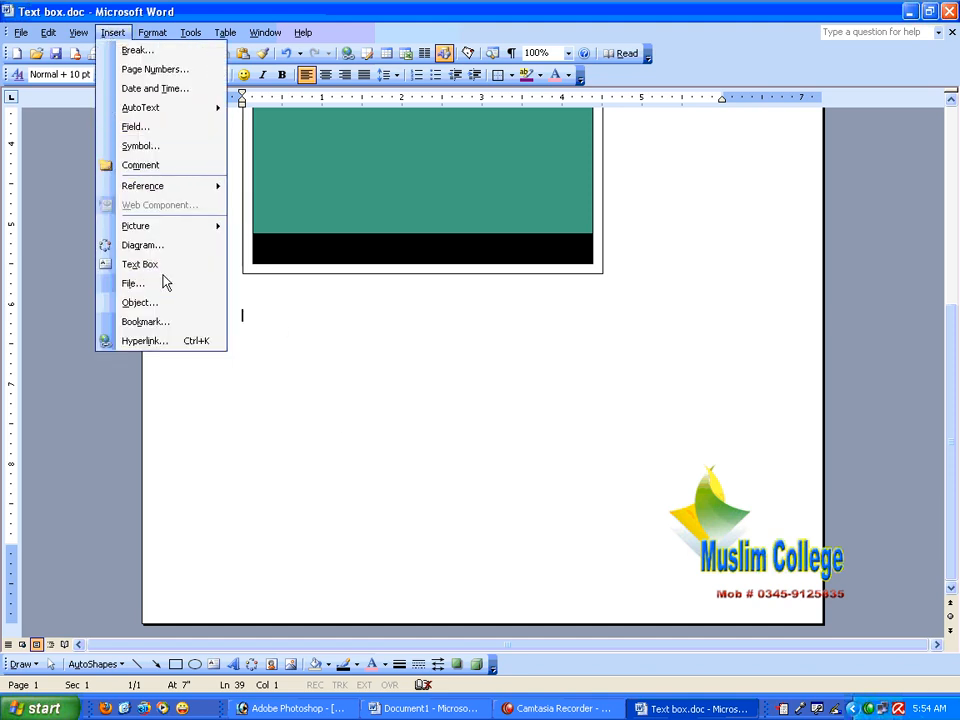
{"action": "left_click", "coordinate": [164, 280]}
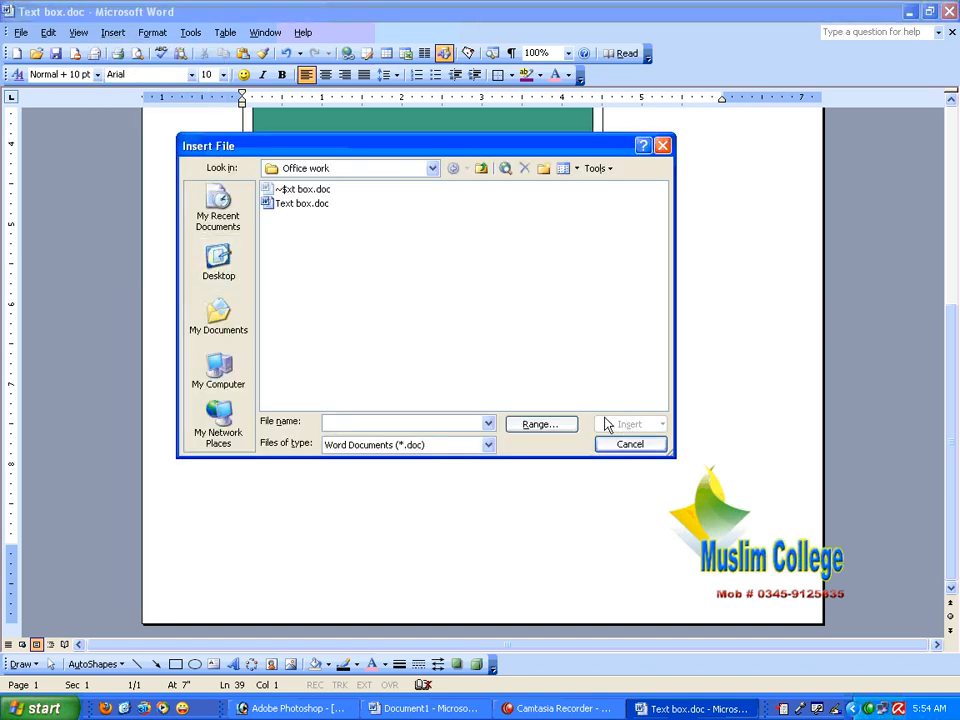
{"action": "left_click", "coordinate": [343, 177]}
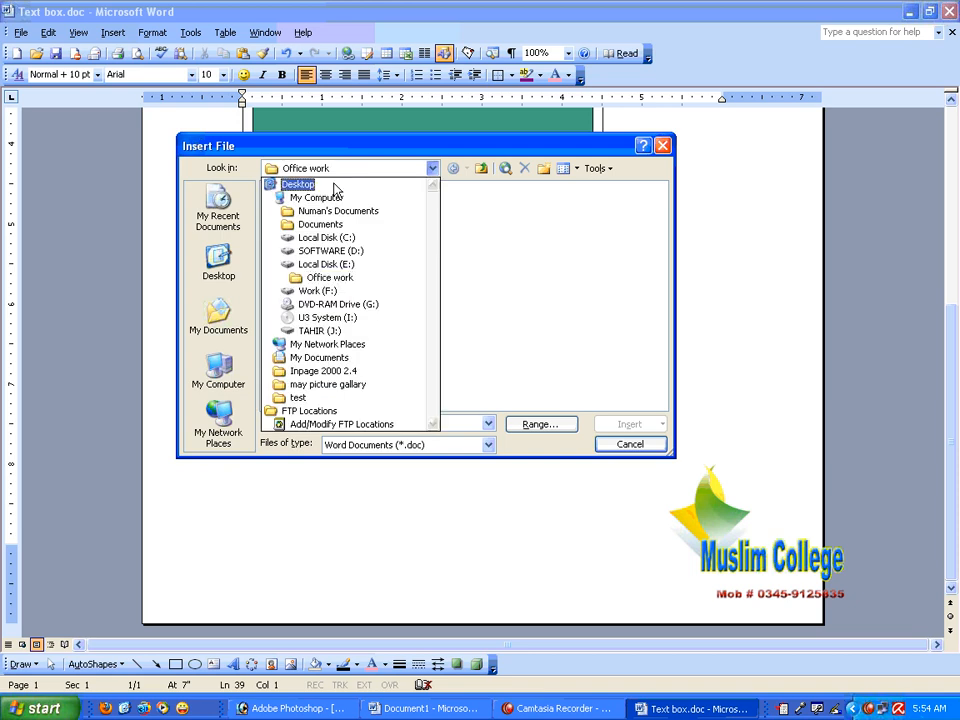
{"action": "left_click", "coordinate": [344, 184]}
{"action": "left_click", "coordinate": [302, 304]}
{"action": "left_click", "coordinate": [621, 424]}
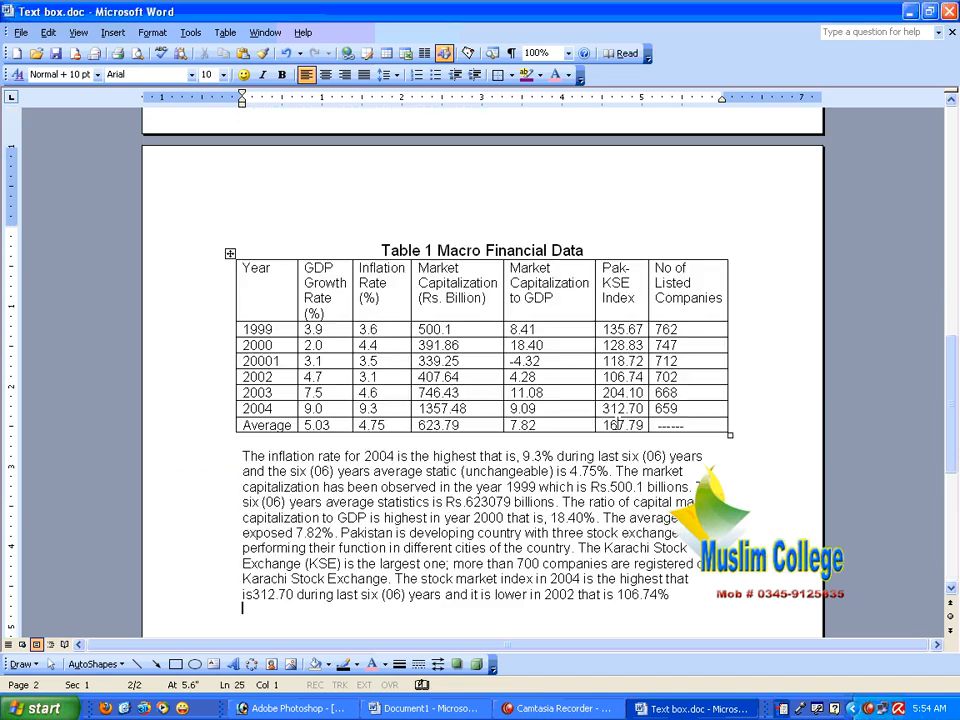
Review the inserted "Results and Discussion" text and the "Macro Financial Data" table across both pages
{"action": "scroll", "coordinate": [600, 410], "scroll_direction": "up", "scroll_amount": 10}
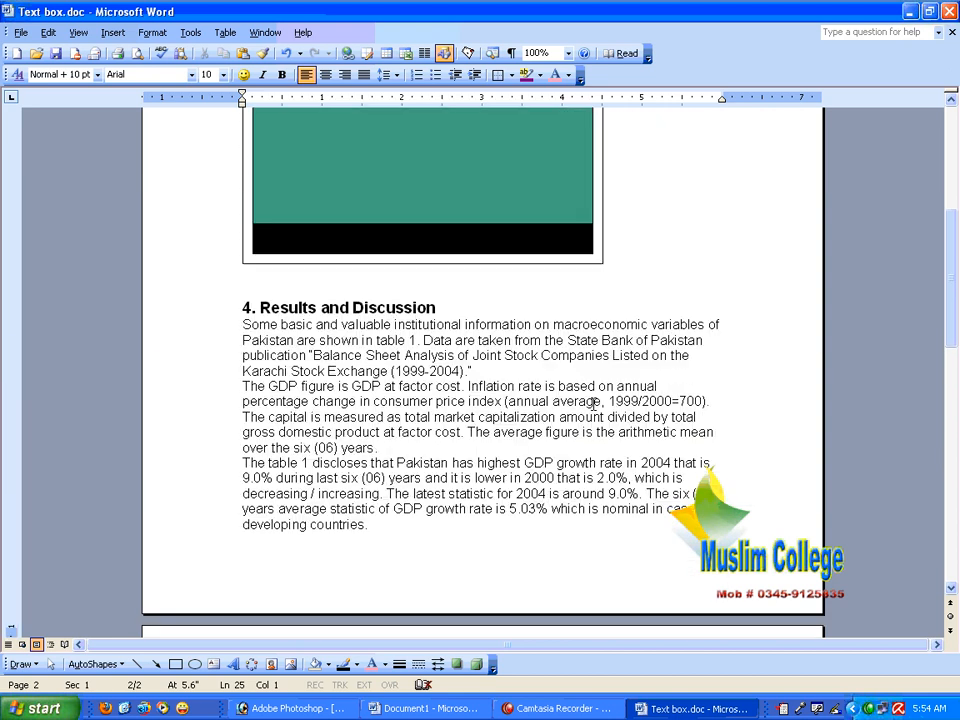
{"action": "scroll", "coordinate": [592, 403], "scroll_direction": "up", "scroll_amount": 6}
{"action": "scroll", "coordinate": [592, 403], "scroll_direction": "down", "scroll_amount": 6}
{"action": "scroll", "coordinate": [590, 404], "scroll_direction": "down", "scroll_amount": 10}
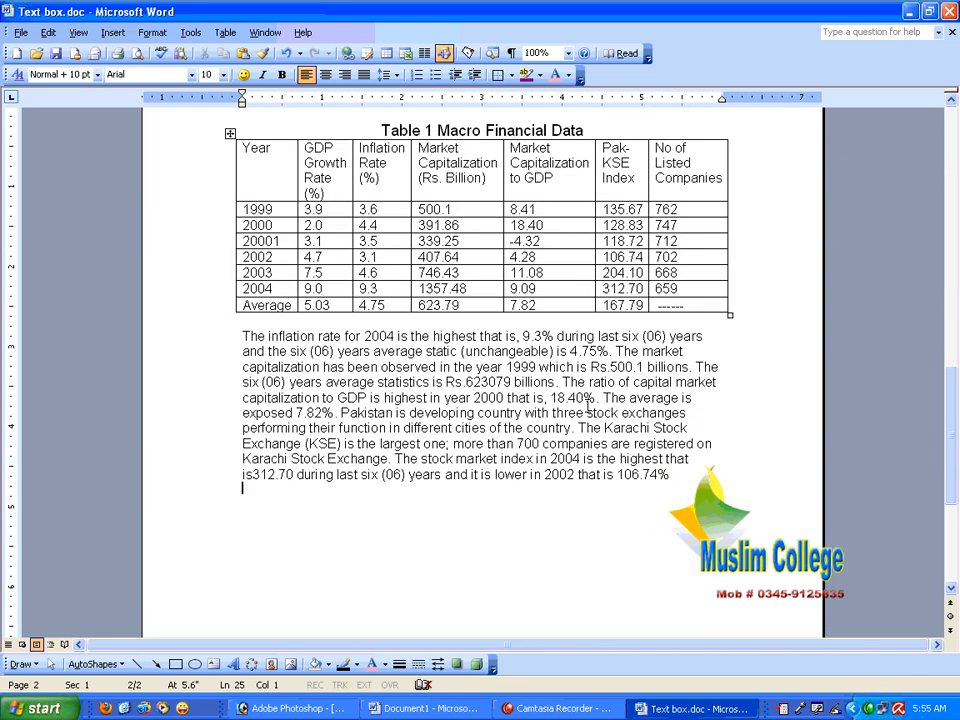
{"action": "scroll", "coordinate": [588, 407], "scroll_direction": "down", "scroll_amount": 5}
{"action": "scroll", "coordinate": [588, 407], "scroll_direction": "up", "scroll_amount": 9}
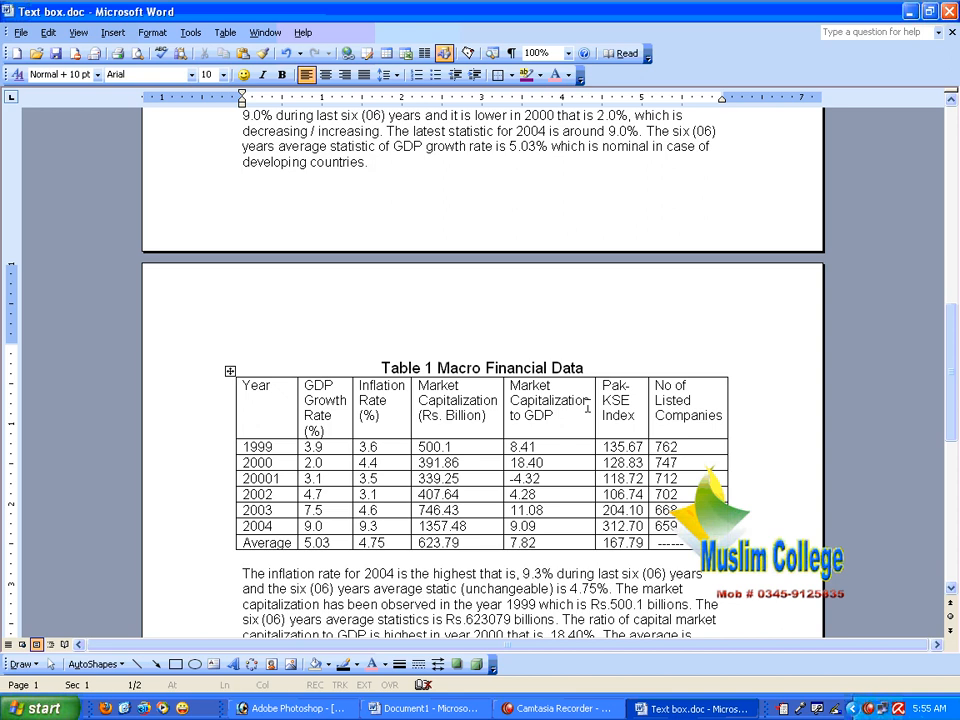
Add two blank lines at the end of the inserted text, below the last paragraph on page 2
{"action": "scroll", "coordinate": [588, 407], "scroll_direction": "down", "scroll_amount": 10}
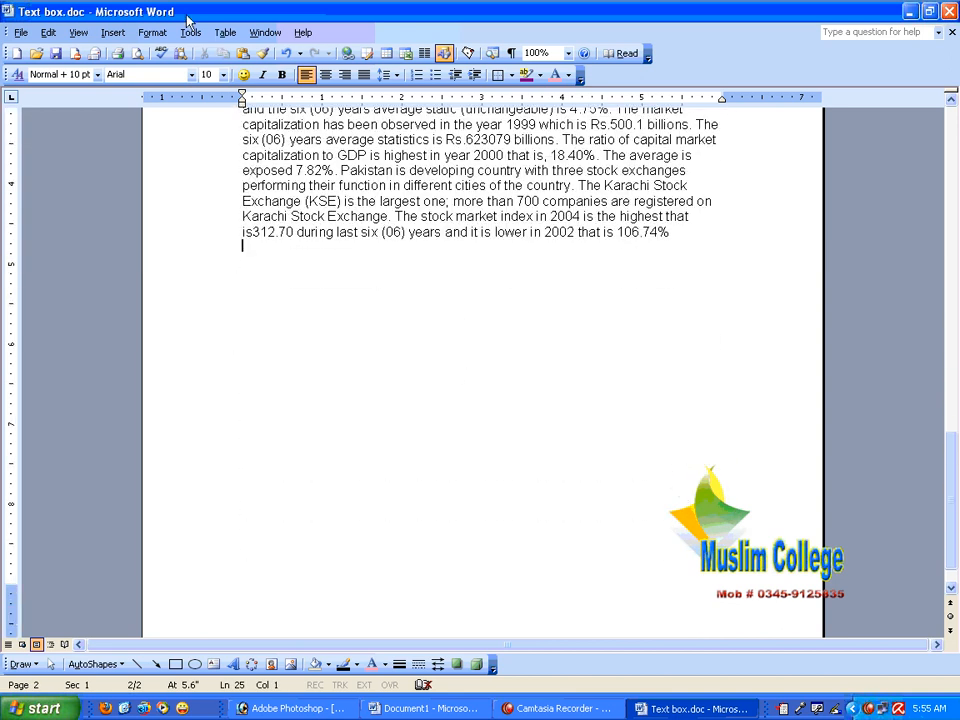
{"action": "left_click", "coordinate": [112, 32]}
{"action": "left_click", "coordinate": [181, 302]}
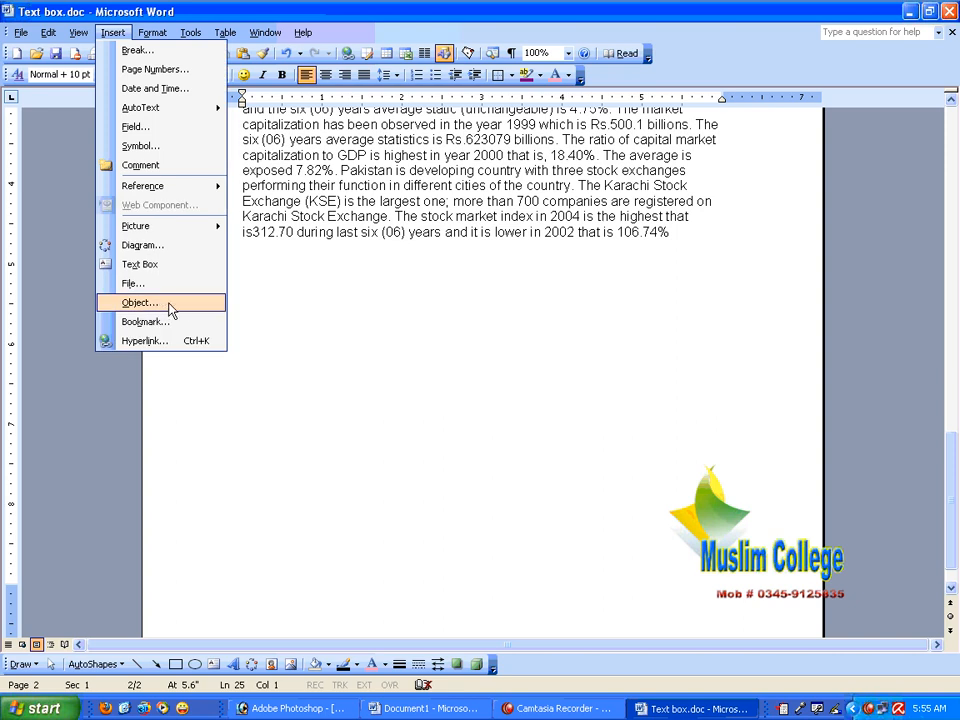
{"action": "left_click", "coordinate": [320, 246]}
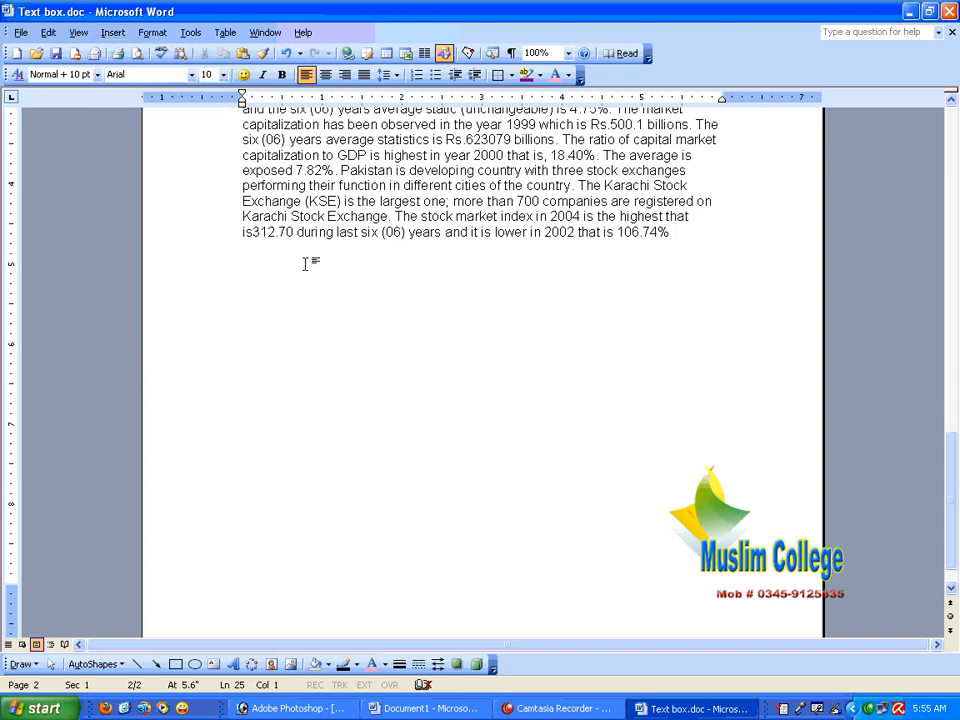
{"action": "key", "text": "Return"}
{"action": "key", "text": "Return"}
Insert a new Bitmap Image object on the blank line below the text and open it for drawing
{"action": "left_click", "coordinate": [112, 32]}
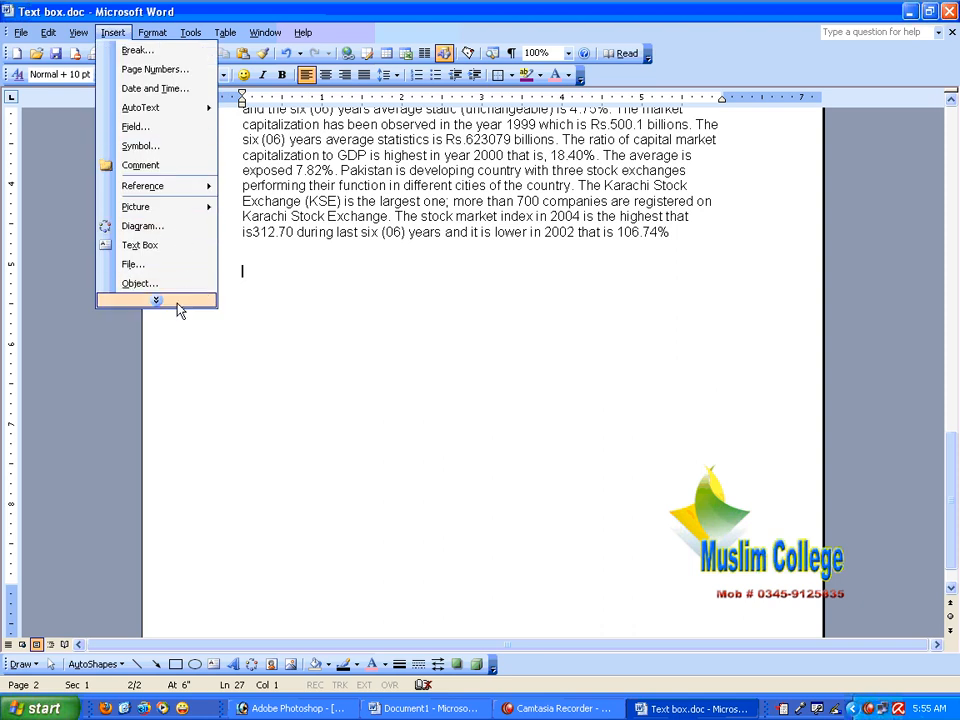
{"action": "left_click", "coordinate": [178, 302]}
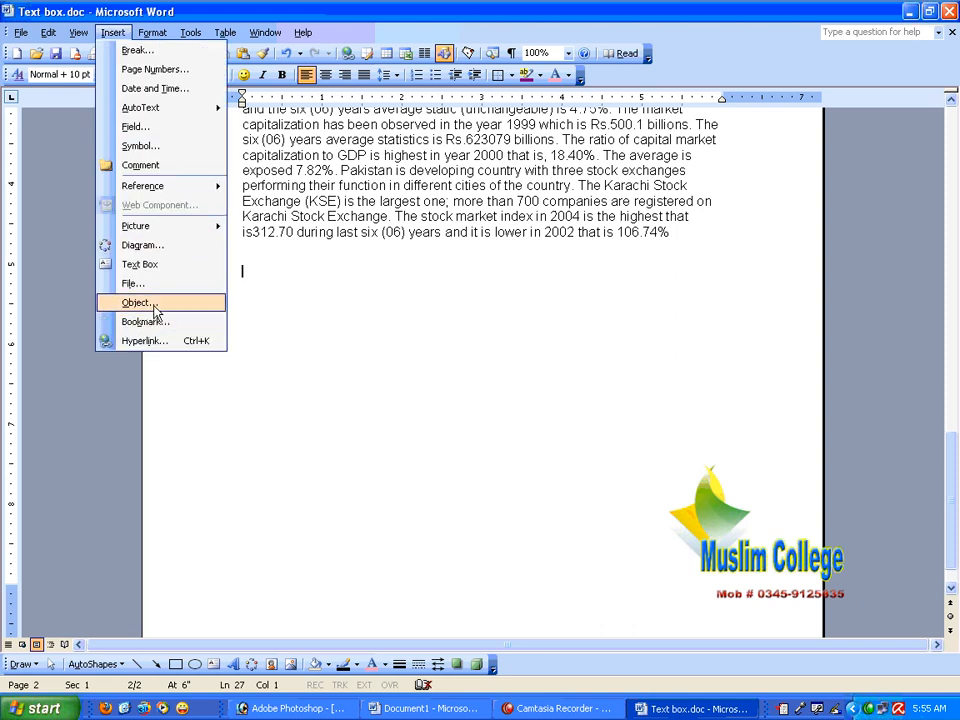
{"action": "left_click", "coordinate": [153, 307]}
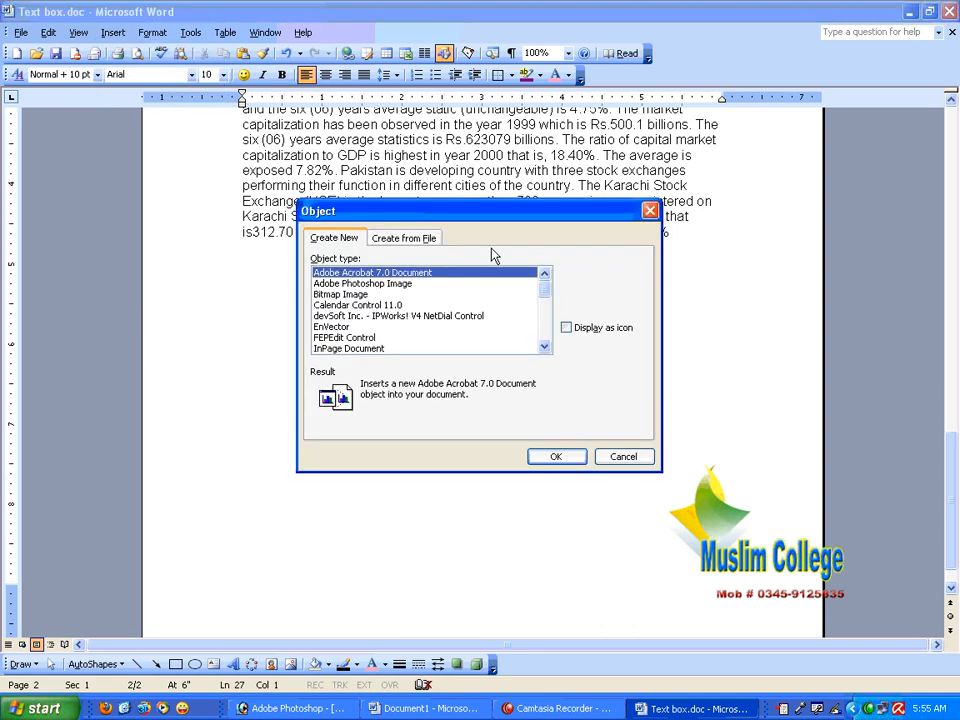
{"action": "left_click_drag", "start_coordinate": [474, 207], "coordinate": [544, 138]}
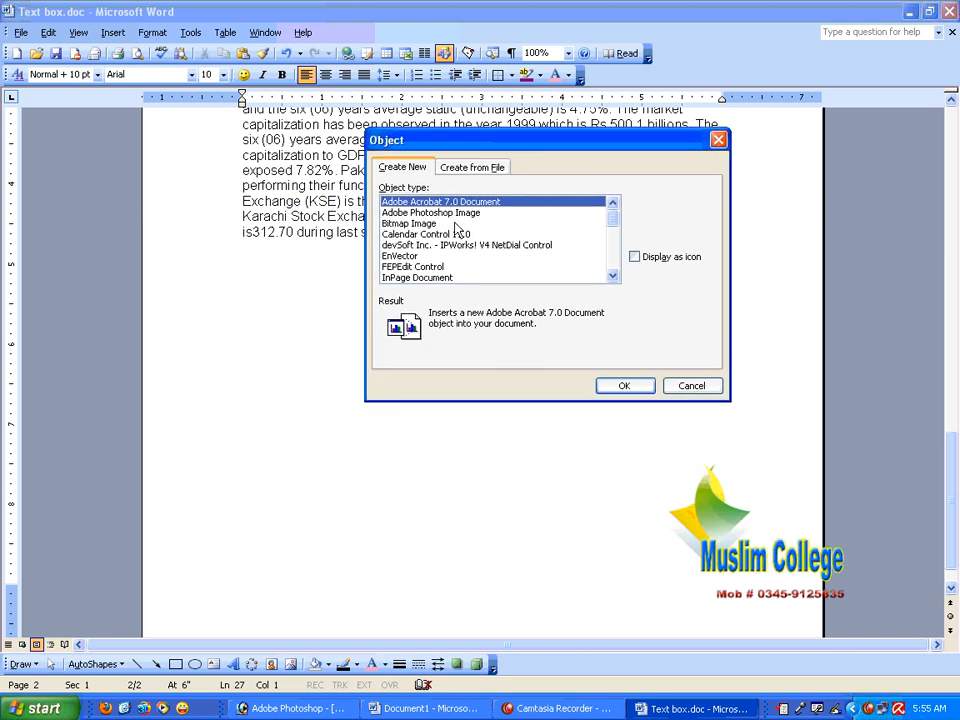
{"action": "mouse_move", "coordinate": [613, 214]}
{"action": "left_mouse_down"}
{"action": "mouse_move", "coordinate": [619, 270]}
{"action": "mouse_move", "coordinate": [615, 192]}
{"action": "left_mouse_up"}
{"action": "left_click", "coordinate": [415, 224]}
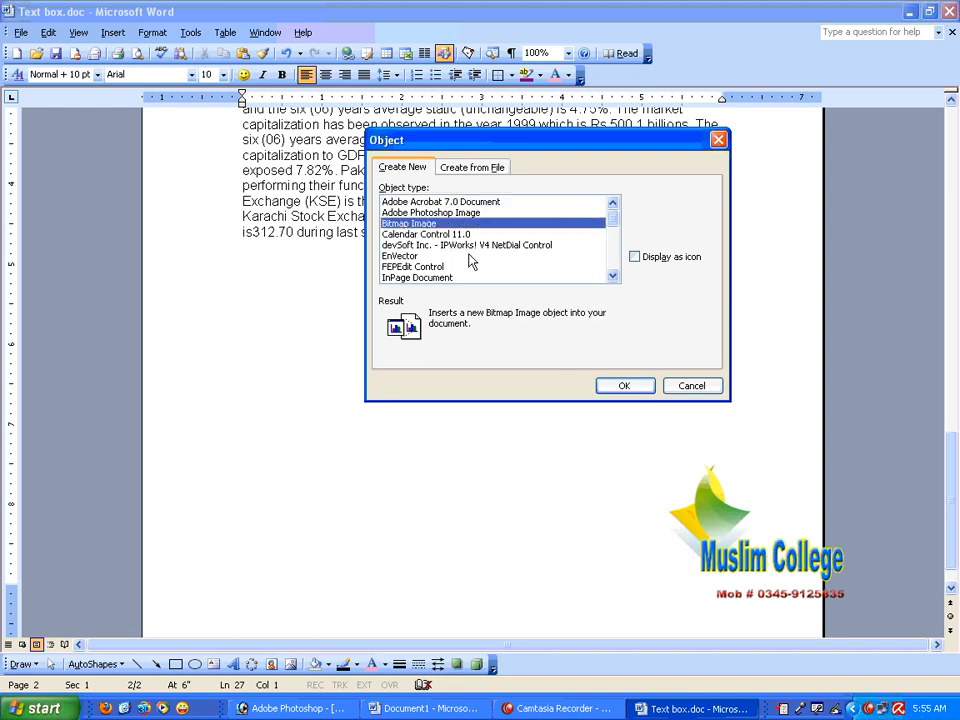
{"action": "left_click", "coordinate": [621, 387]}
{"action": "left_click", "coordinate": [412, 338]}
{"action": "double_click", "coordinate": [345, 312]}
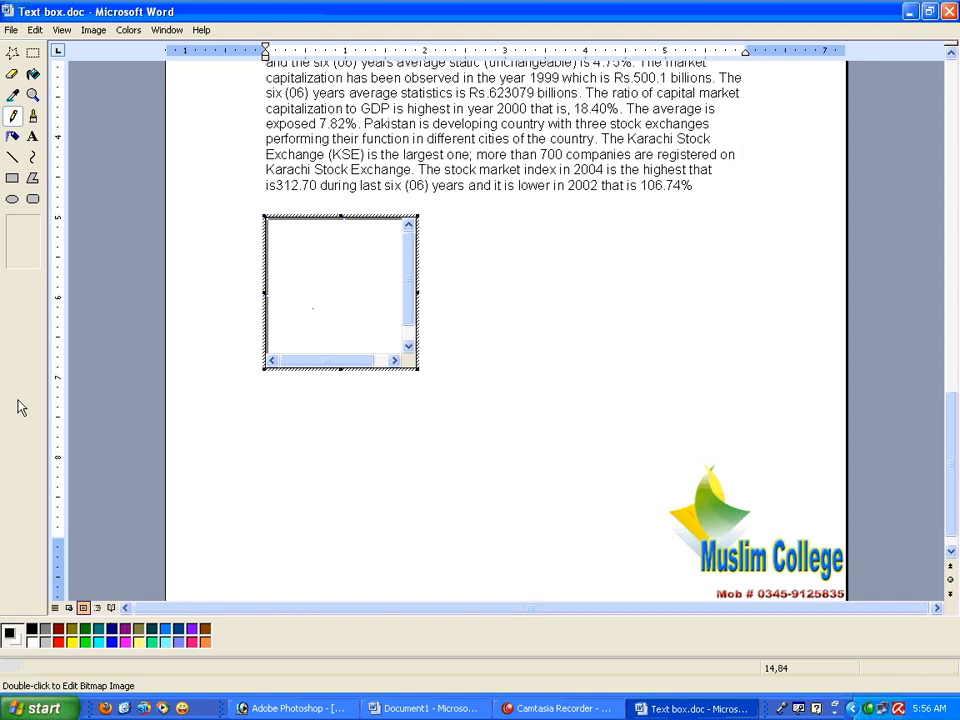
Draw a solid black ellipse about 151 by 125 pixels in the bitmap
{"action": "left_click", "coordinate": [12, 200]}
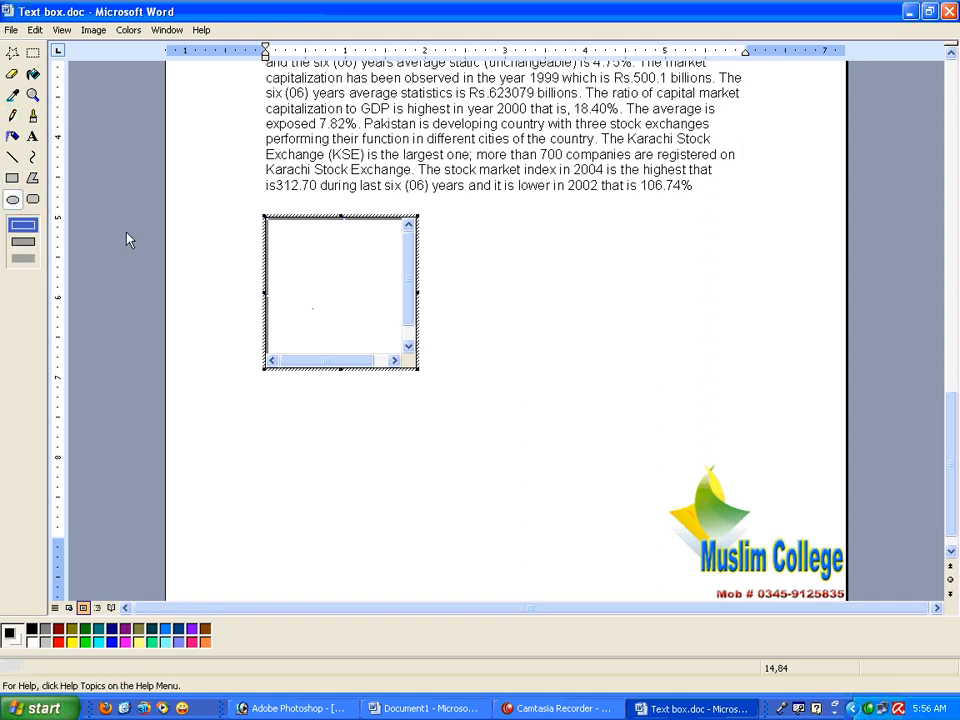
{"action": "left_click", "coordinate": [23, 258]}
{"action": "left_click_drag", "start_coordinate": [267, 241], "coordinate": [392, 345]}
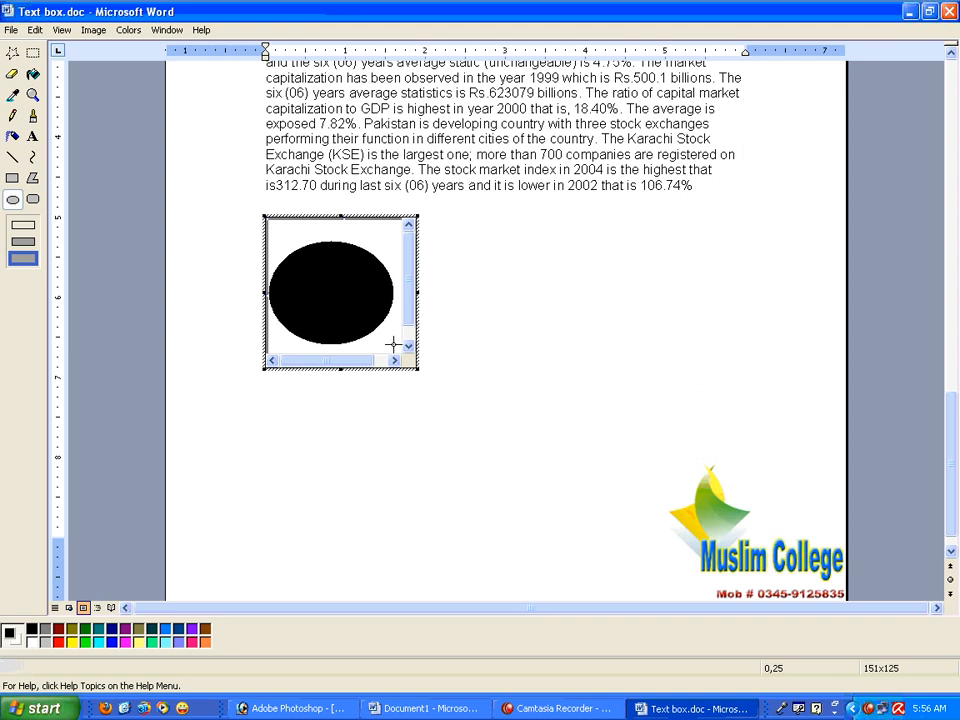
Draw two thick dark green S-shaped curves across the middle of the ellipse, one below the other
{"action": "left_click", "coordinate": [32, 157]}
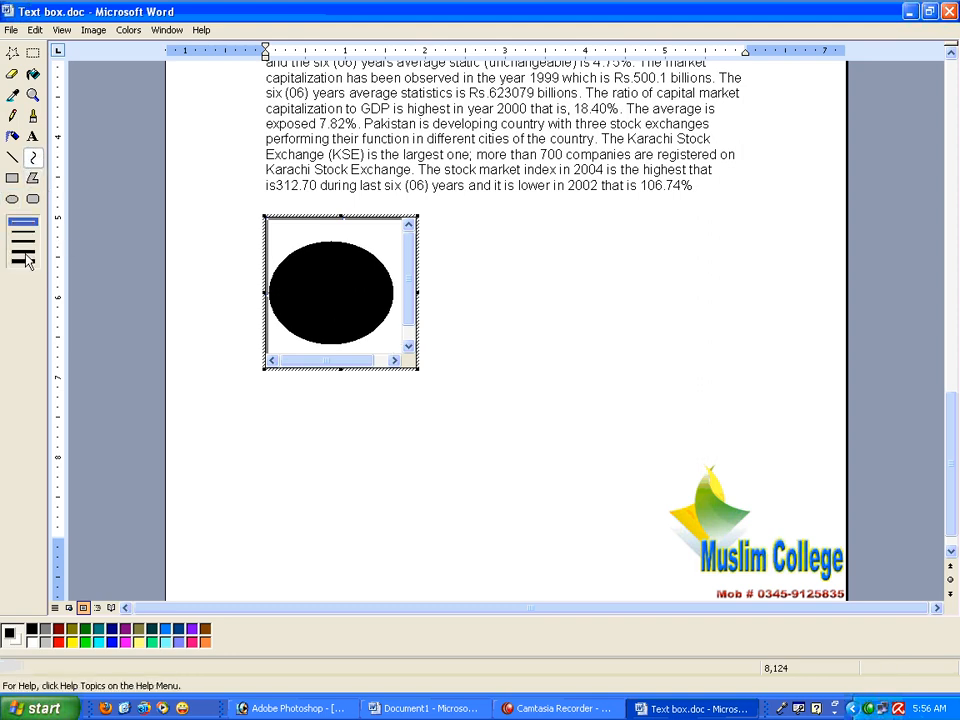
{"action": "left_click", "coordinate": [23, 250]}
{"action": "left_click", "coordinate": [85, 630]}
{"action": "right_click", "coordinate": [85, 630]}
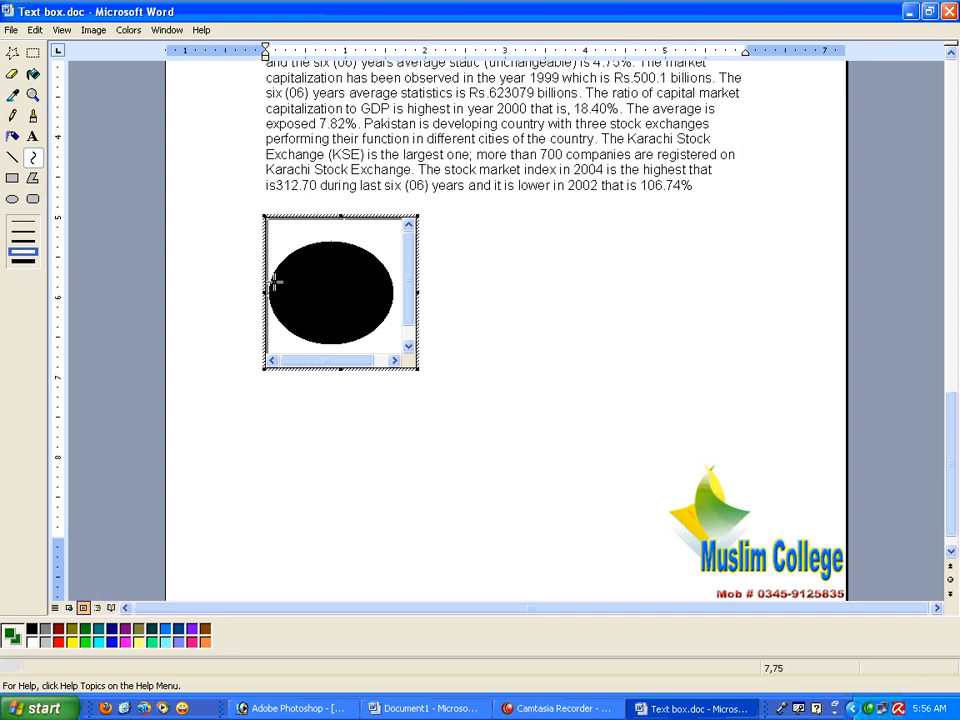
{"action": "left_click_drag", "start_coordinate": [272, 280], "coordinate": [392, 281]}
{"action": "left_click", "coordinate": [33, 157]}
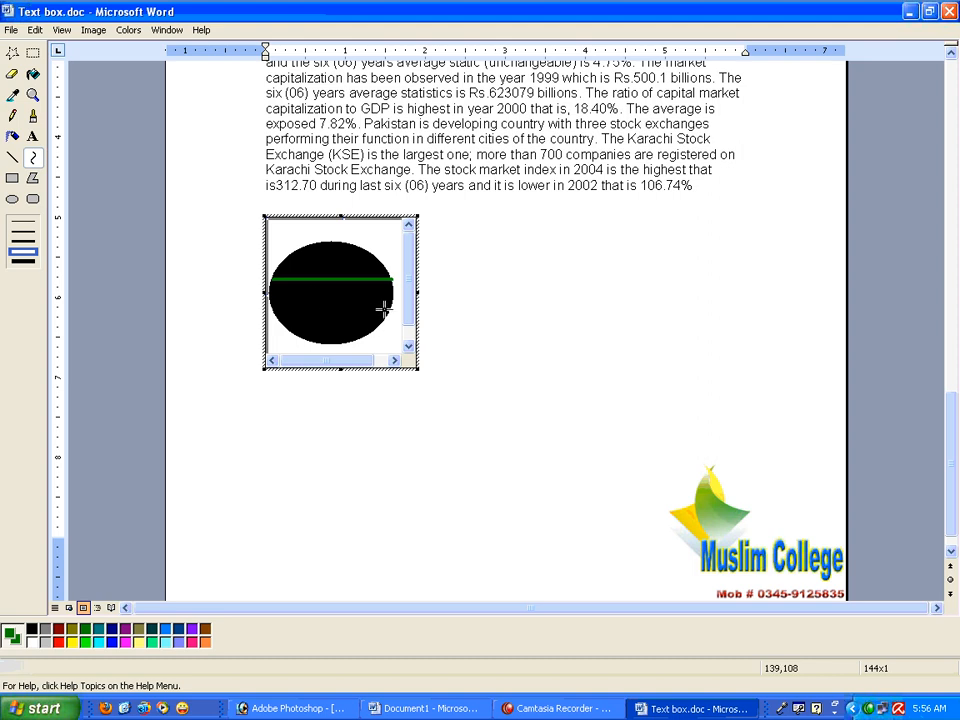
{"action": "left_click_drag", "start_coordinate": [330, 309], "coordinate": [317, 298]}
{"action": "left_click_drag", "start_coordinate": [317, 298], "coordinate": [326, 257]}
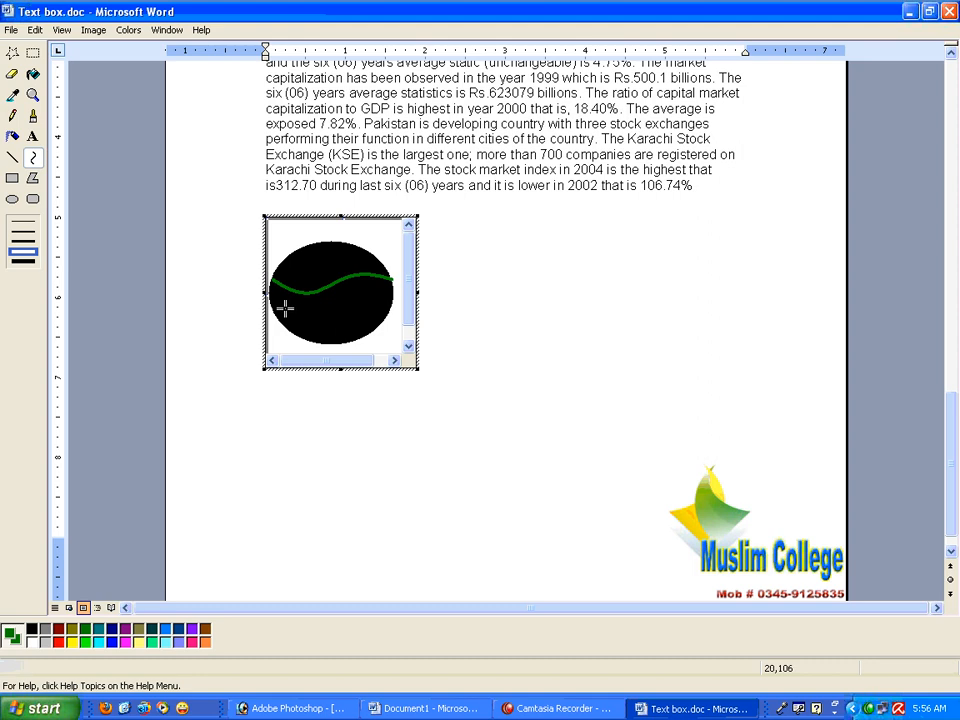
{"action": "left_click_drag", "start_coordinate": [268, 302], "coordinate": [395, 302]}
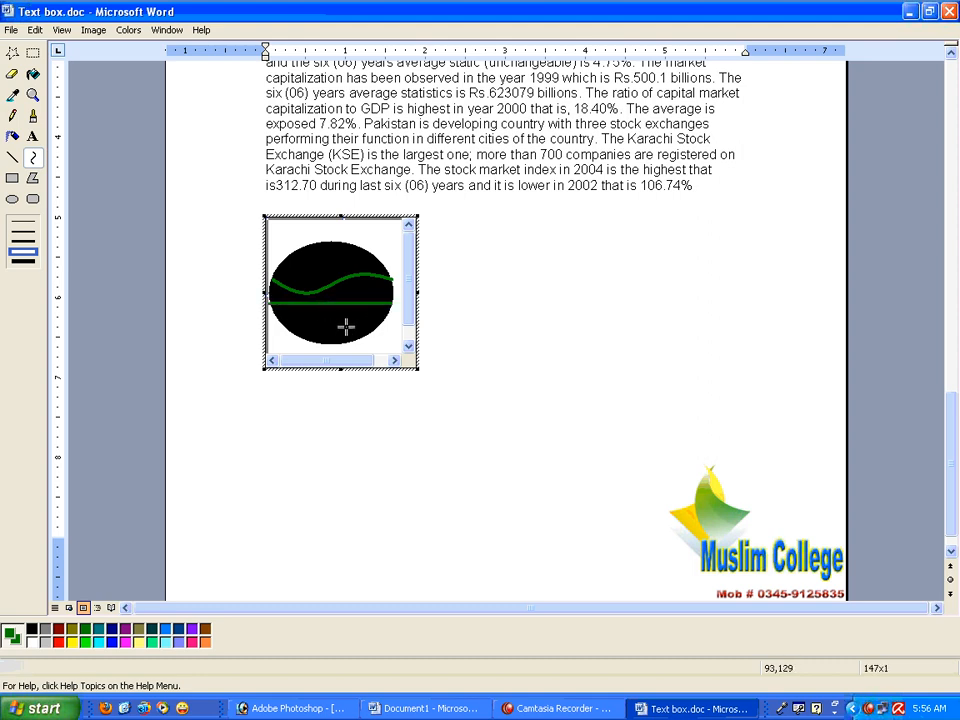
{"action": "mouse_move", "coordinate": [339, 321]}
{"action": "left_mouse_down"}
{"action": "mouse_move", "coordinate": [339, 334]}
{"action": "mouse_move", "coordinate": [337, 278]}
{"action": "left_mouse_up"}
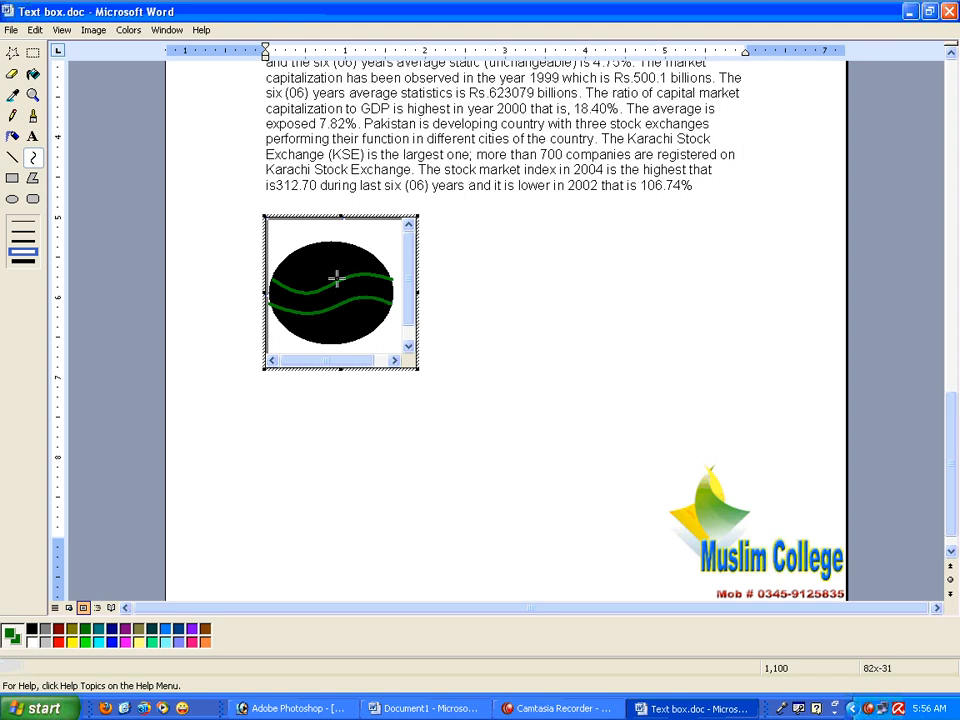
Fill the ellipse's upper part with red, the lower part with blue and the band between the curves with white
{"action": "left_click", "coordinate": [33, 74]}
{"action": "left_click", "coordinate": [58, 641]}
{"action": "left_click", "coordinate": [328, 260]}
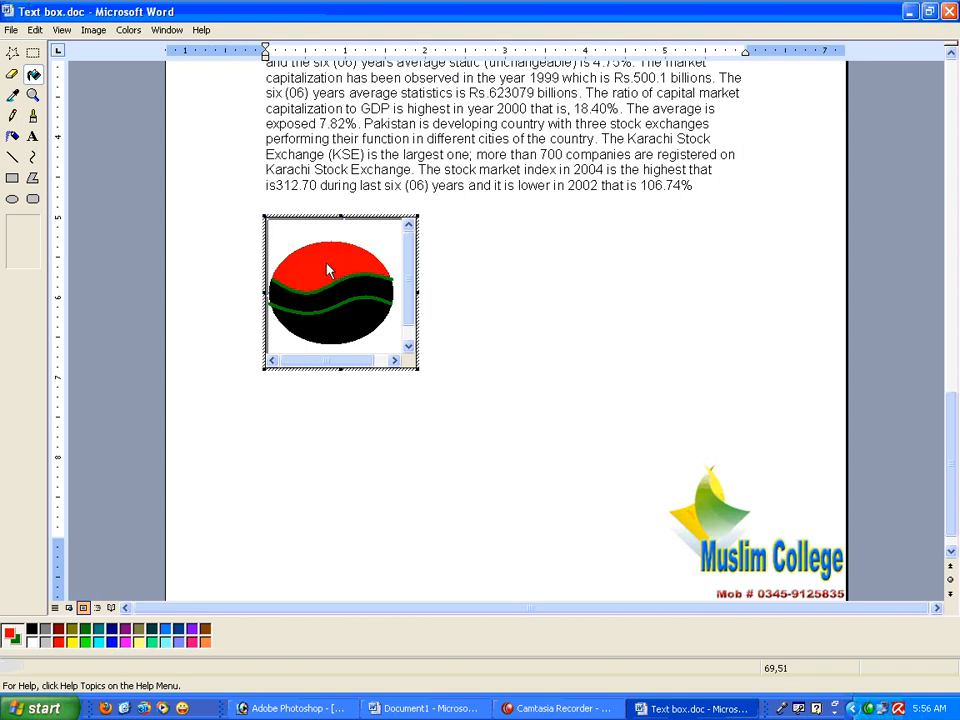
{"action": "left_click", "coordinate": [113, 642]}
{"action": "left_click", "coordinate": [337, 314]}
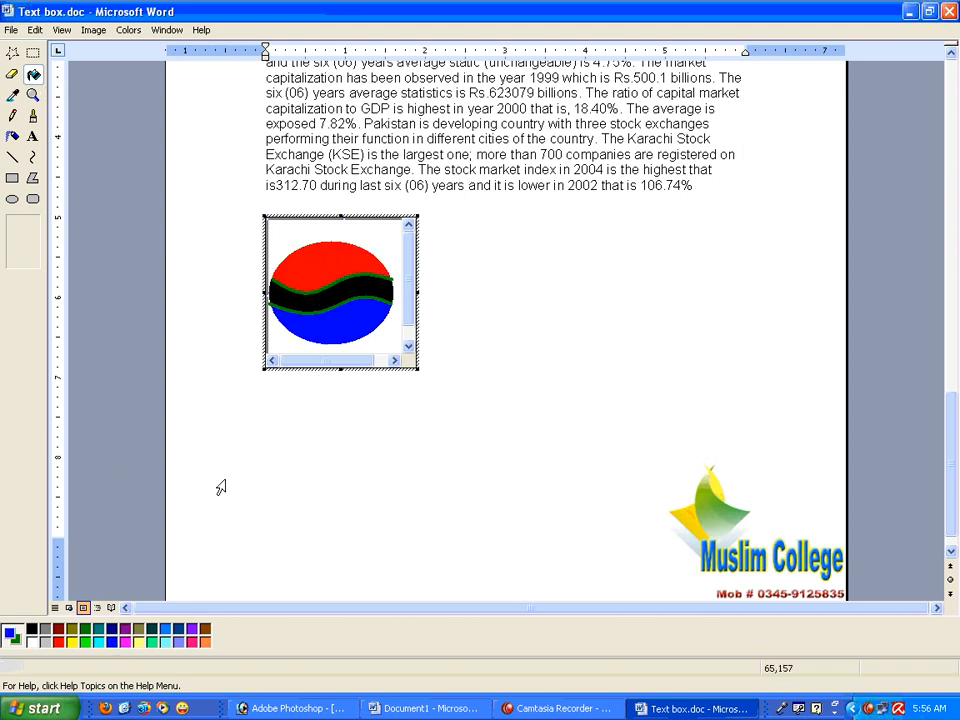
{"action": "left_click", "coordinate": [34, 643]}
{"action": "left_click", "coordinate": [382, 289]}
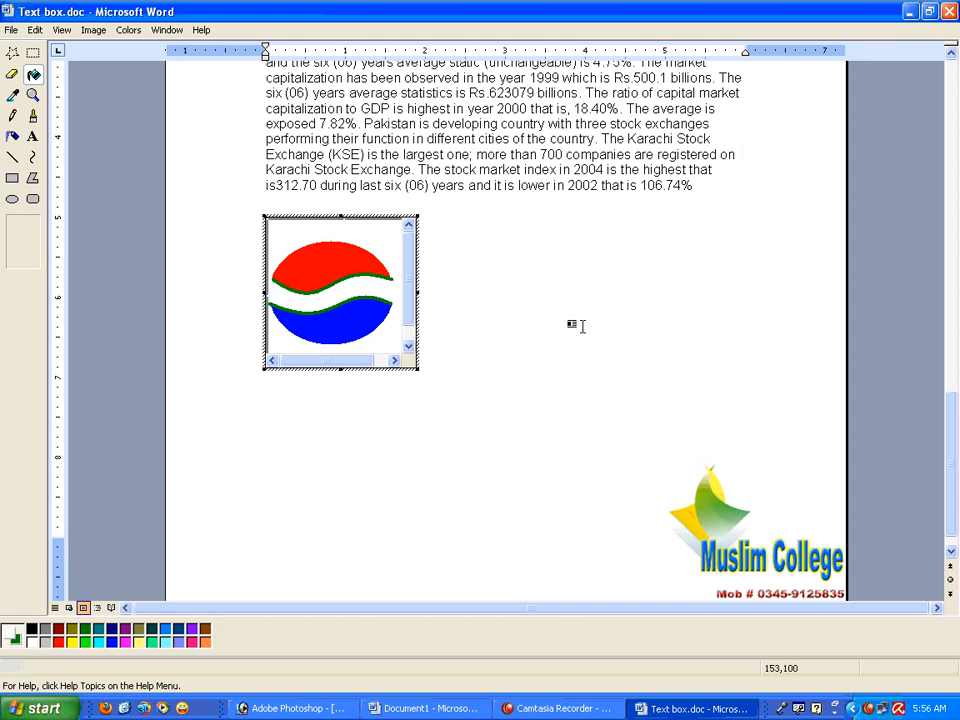
Exit the bitmap, reopen it for editing, and return to the document
{"action": "left_click", "coordinate": [504, 242]}
{"action": "left_click", "coordinate": [321, 335]}
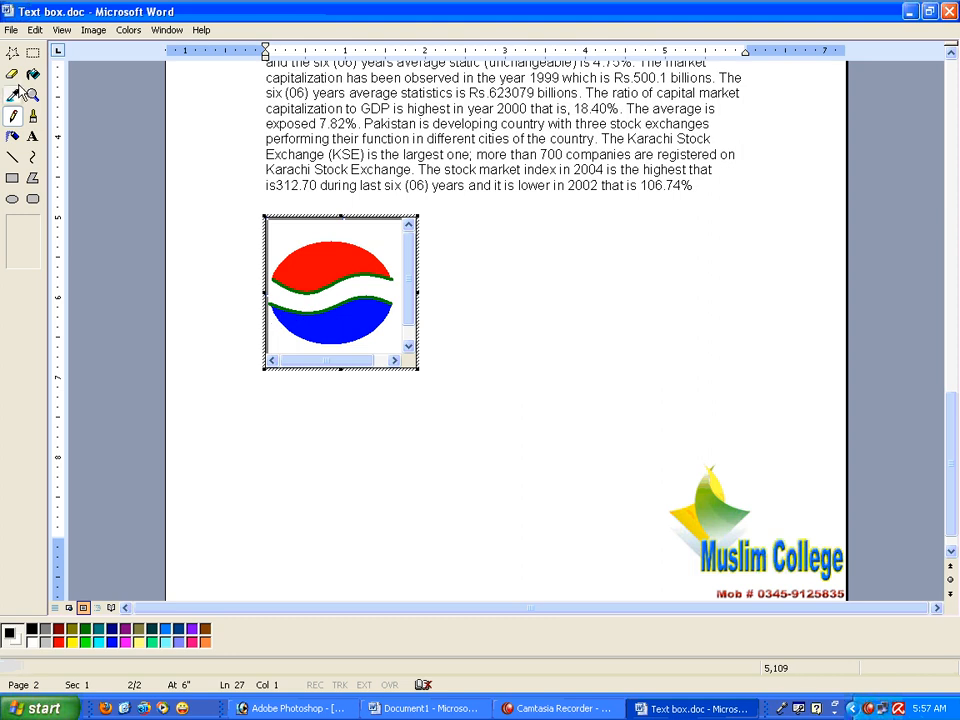
{"action": "left_click", "coordinate": [500, 305]}
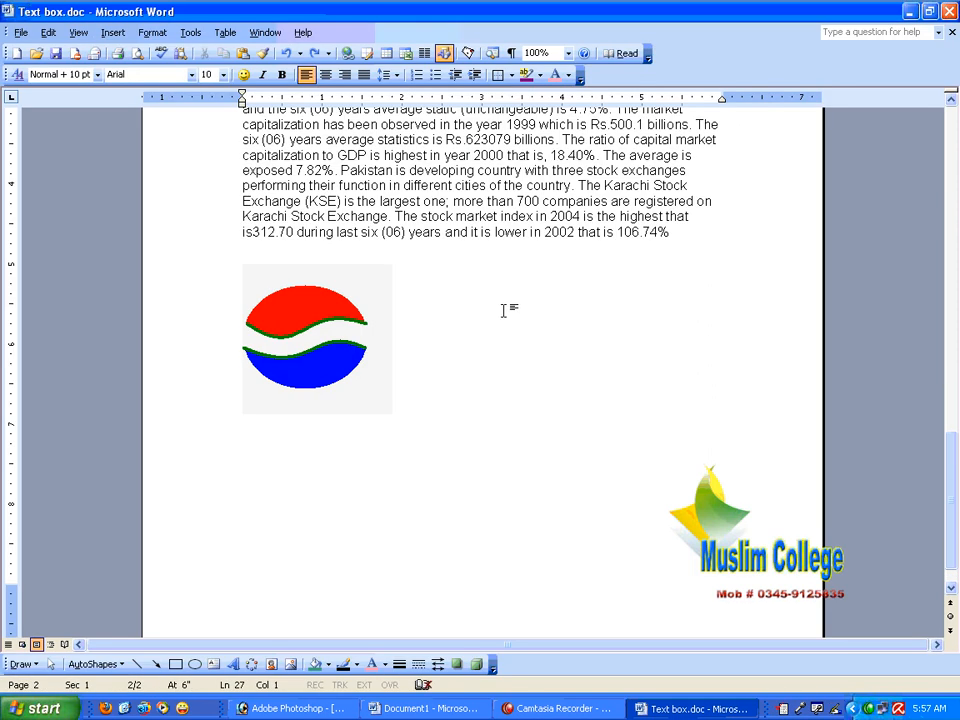
Add blank lines above the logo and insert a new Microsoft Excel Worksheet object there
{"action": "key", "text": "Return"}
{"action": "key", "text": "Return"}
{"action": "left_click", "coordinate": [304, 274]}
{"action": "left_click", "coordinate": [118, 36]}
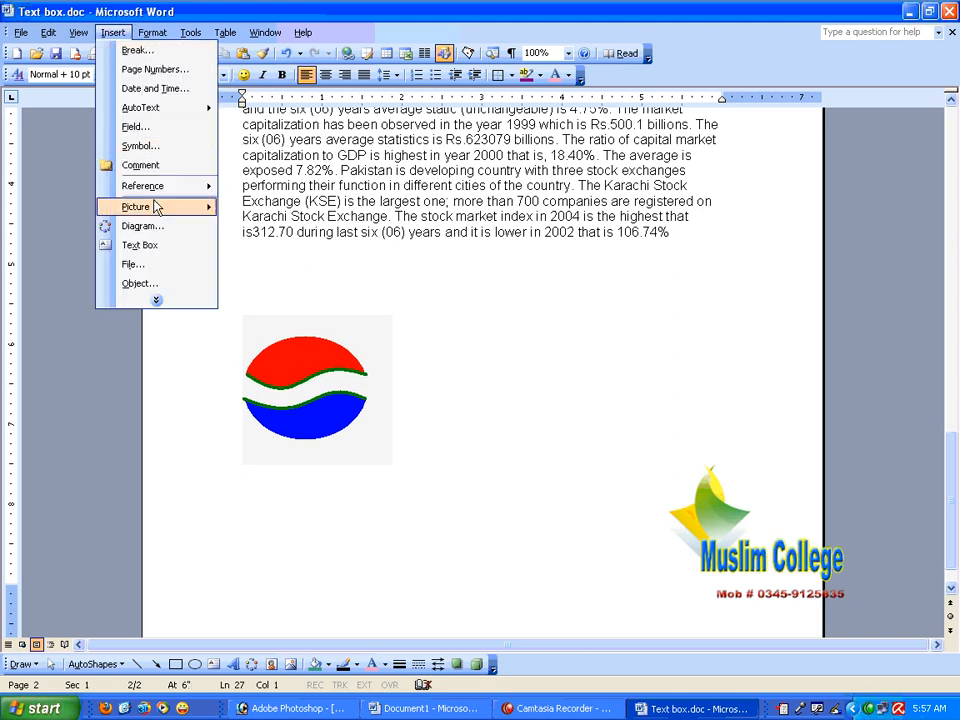
{"action": "left_click", "coordinate": [150, 285]}
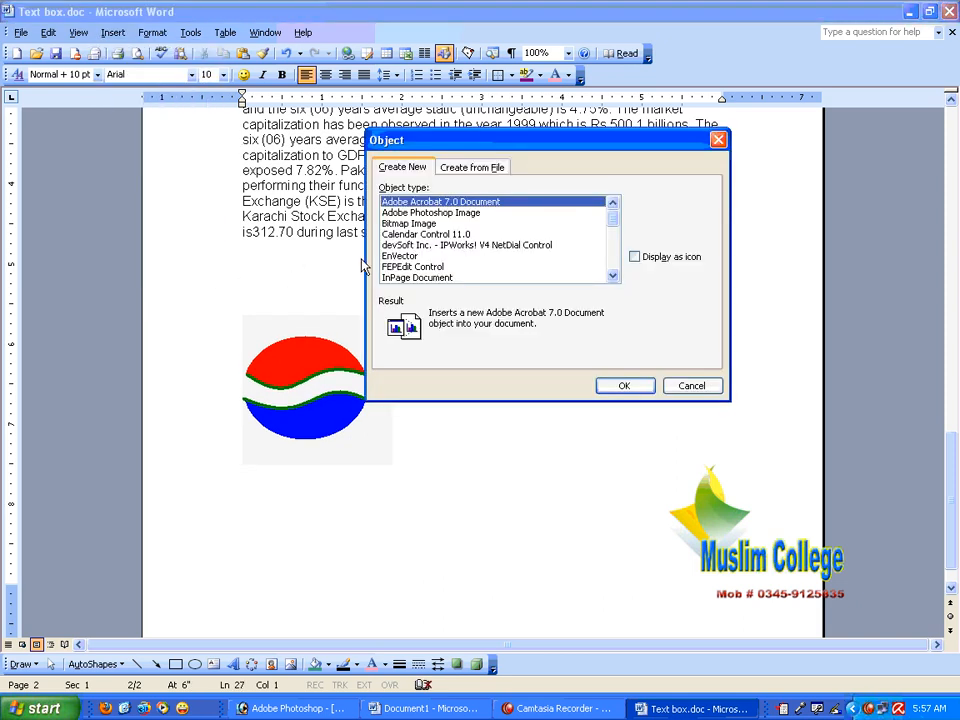
{"action": "double_click", "coordinate": [613, 276]}
{"action": "double_click", "coordinate": [613, 276]}
{"action": "double_click", "coordinate": [613, 276]}
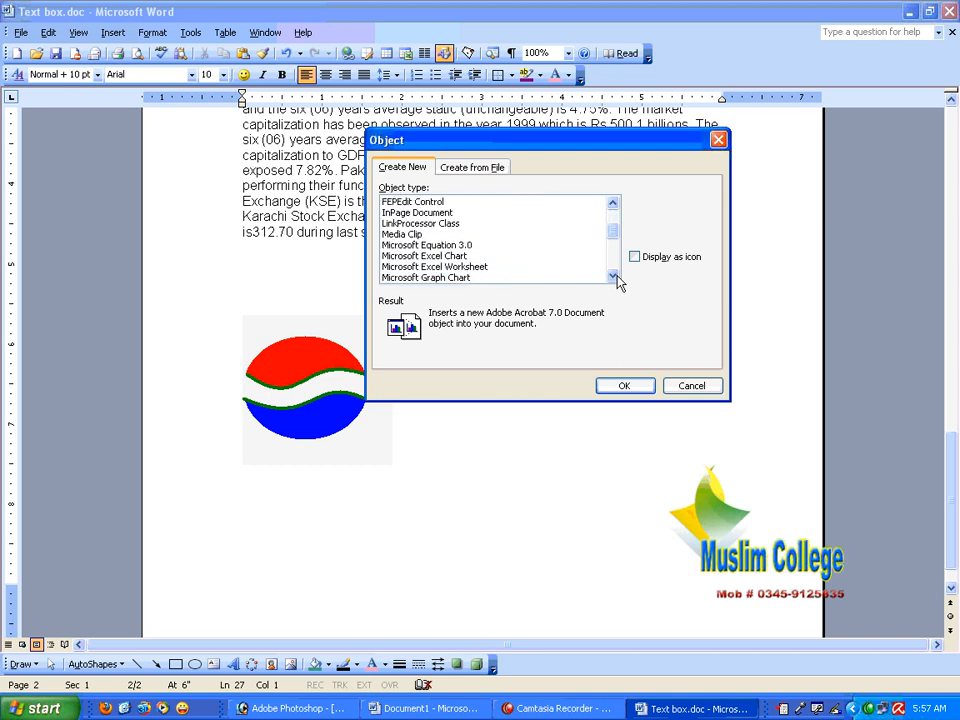
{"action": "left_click", "coordinate": [470, 267]}
{"action": "left_click", "coordinate": [636, 381]}
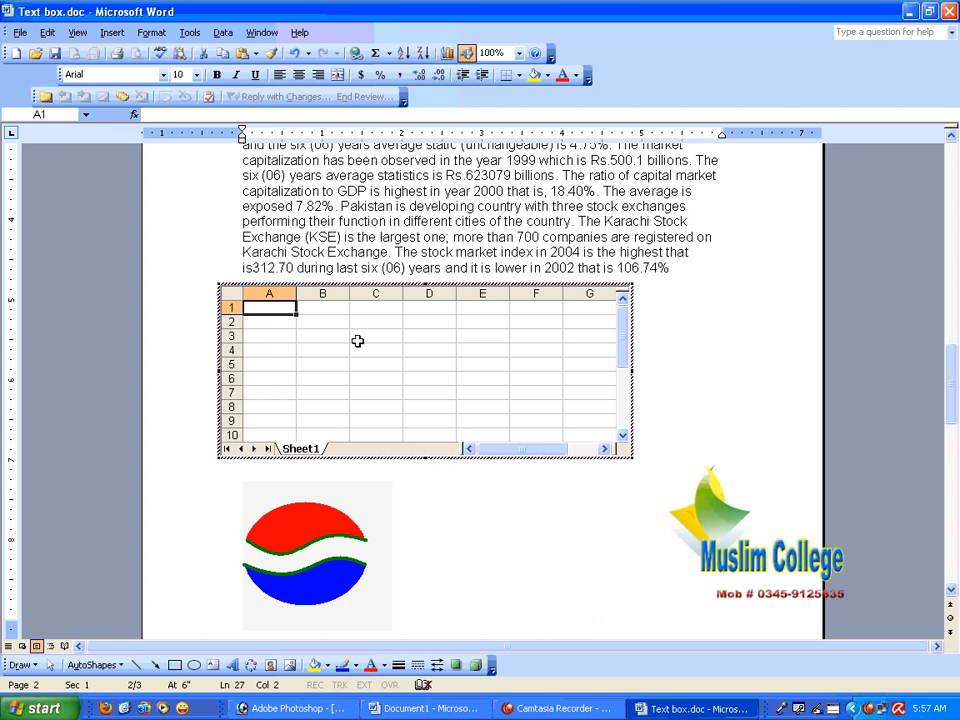
Enter 34 in each of cells A1 to D1 and sum them in E1
{"action": "type", "text": "34"}
{"action": "key", "text": "Tab"}
{"action": "type", "text": "34"}
{"action": "key", "text": "Tab"}
{"action": "type", "text": "34"}
{"action": "key", "text": "Tab"}
{"action": "type", "text": "34"}
{"action": "key", "text": "Tab"}
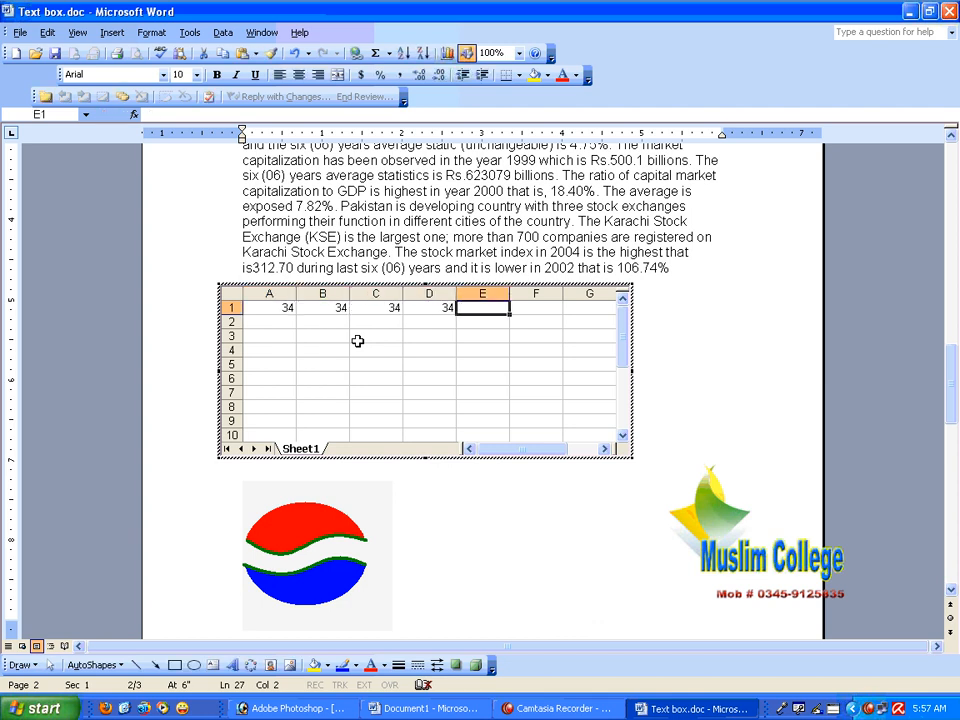
{"action": "key", "text": "alt+equal"}
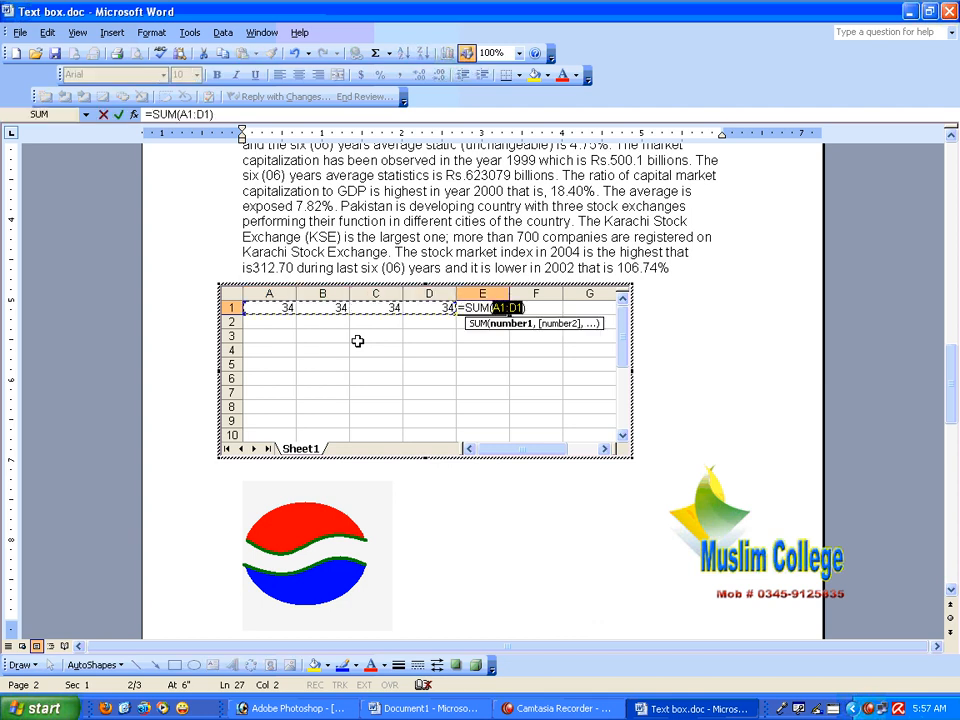
{"action": "key", "text": "Return"}
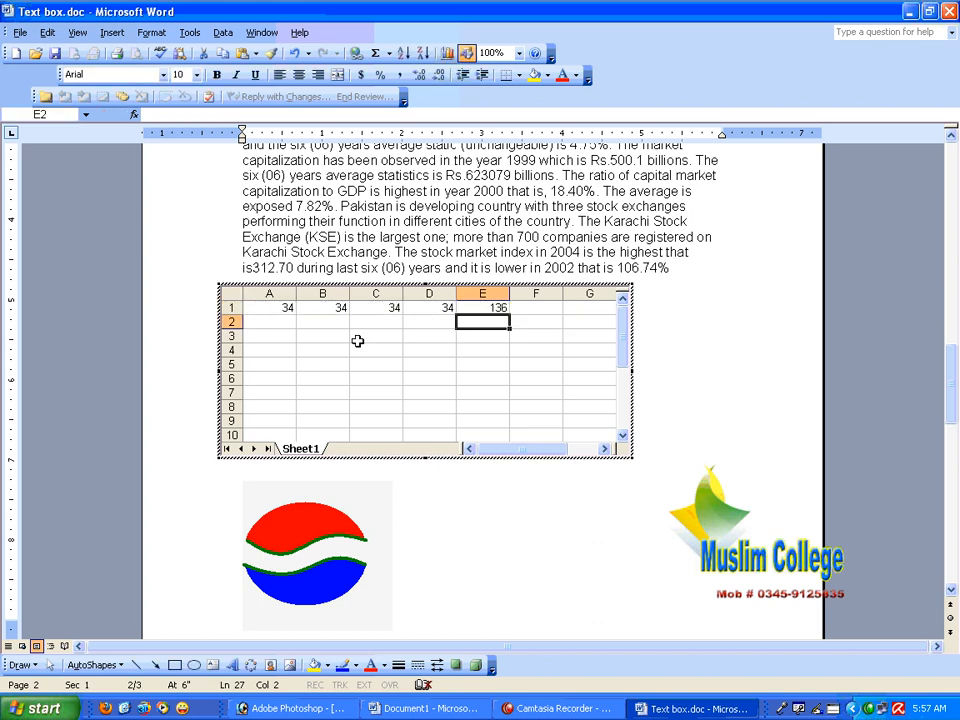
Enter 3453, 345, 34 and 5345 in cells A2 to D2, sum them in E2, and return to the document
{"action": "key", "text": "Left"}
{"action": "key", "text": "Left"}
{"action": "key", "text": "Left"}
{"action": "key", "text": "Left"}
{"action": "type", "text": "3453"}
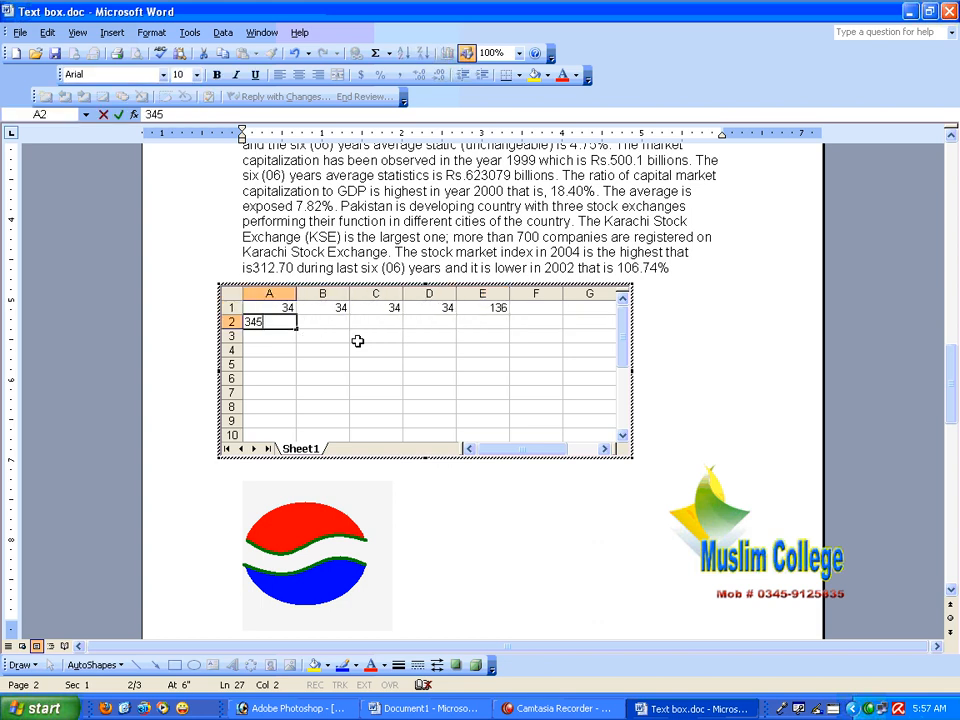
{"action": "key", "text": "Tab"}
{"action": "type", "text": "345"}
{"action": "key", "text": "Tab"}
{"action": "type", "text": "34"}
{"action": "key", "text": "Tab"}
{"action": "type", "text": "5345"}
{"action": "key", "text": "Tab"}
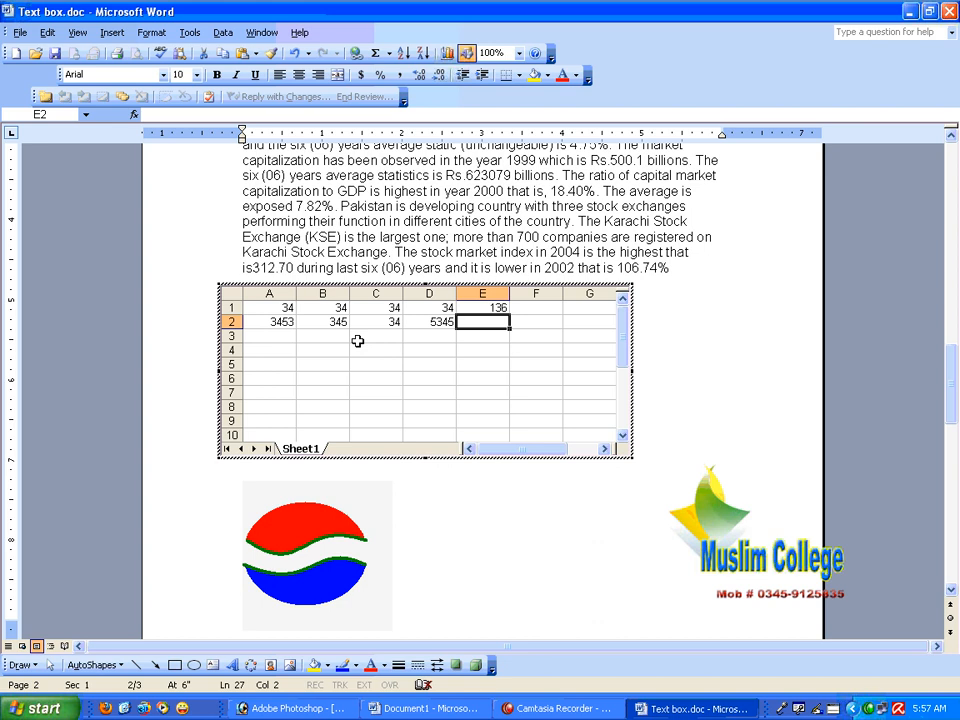
{"action": "key", "text": "alt+equal"}
{"action": "key", "text": "Return"}
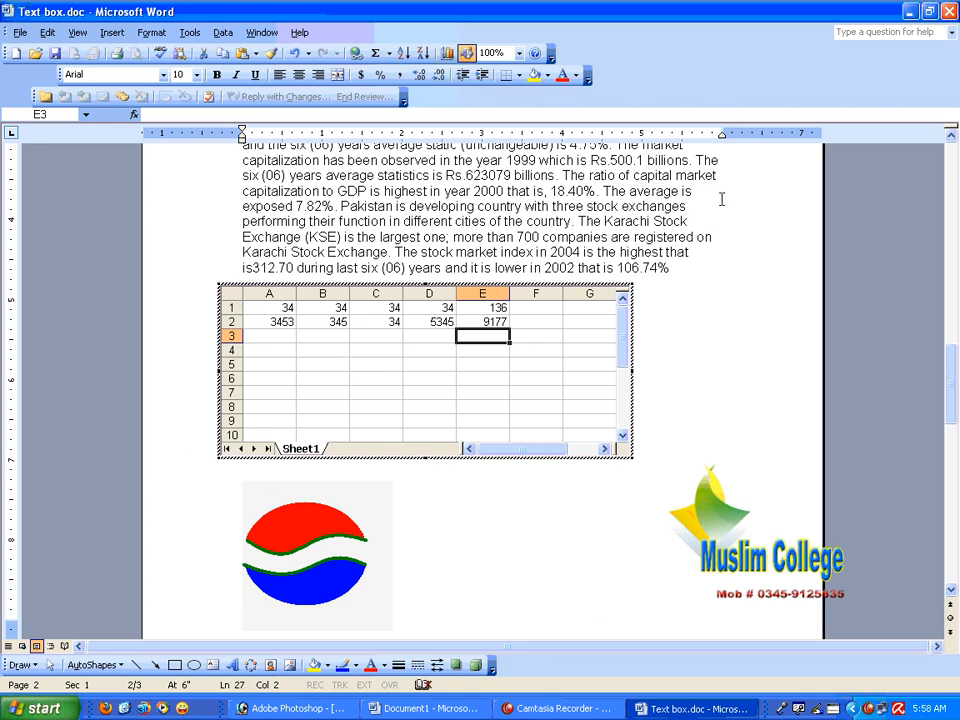
{"action": "left_click", "coordinate": [685, 272]}
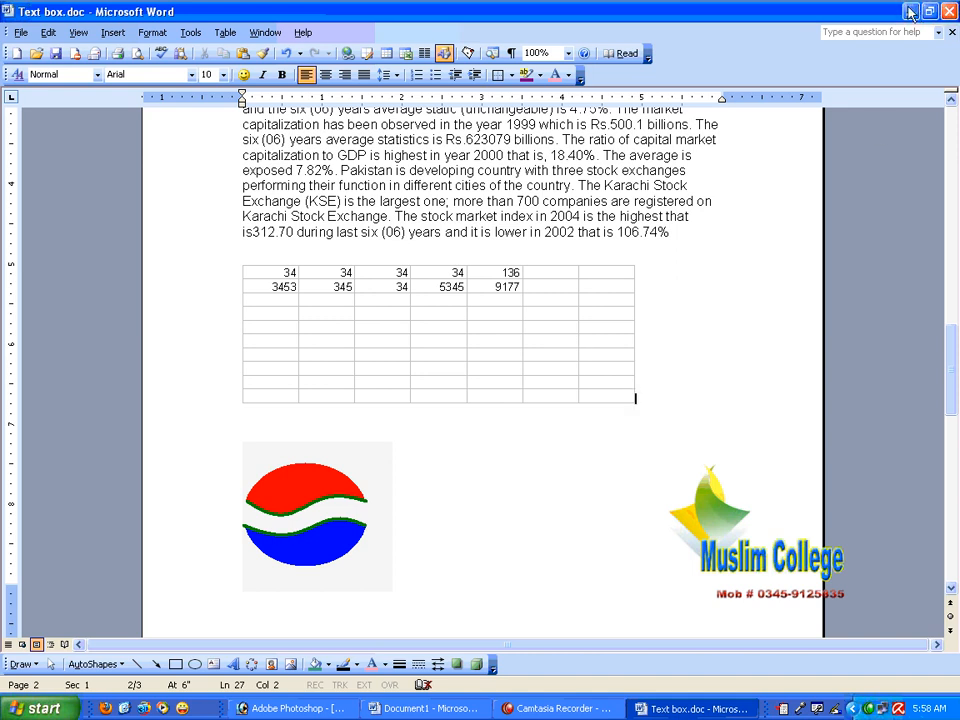
Switch to the Document1 window and close it without saving the changes
{"action": "key", "text": "alt+Tab"}
{"action": "left_click", "coordinate": [950, 11]}
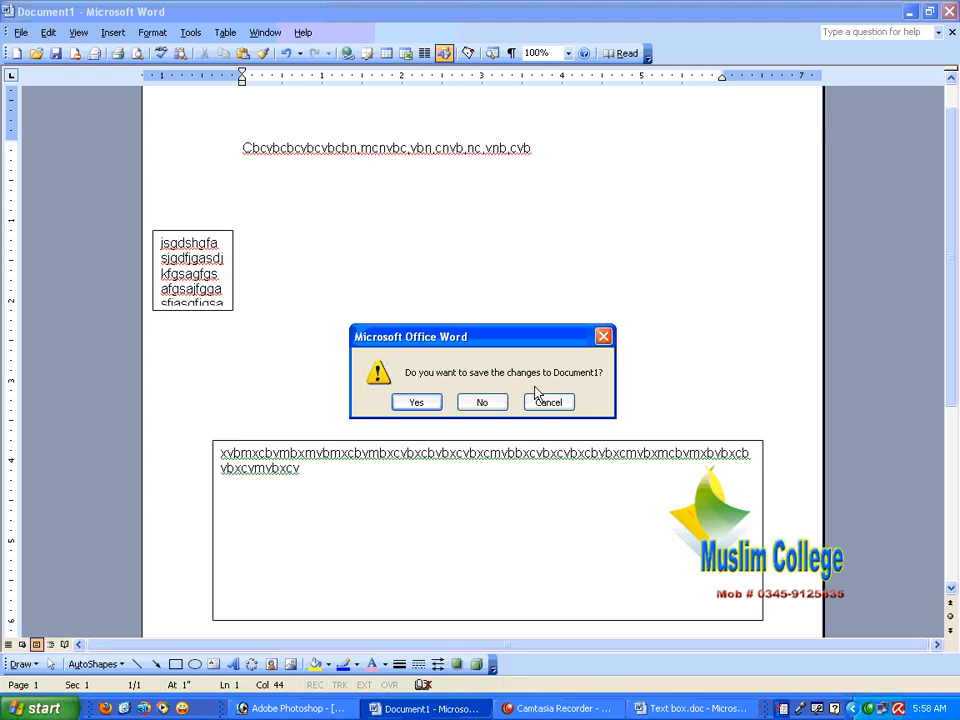
{"action": "left_click", "coordinate": [481, 401]}
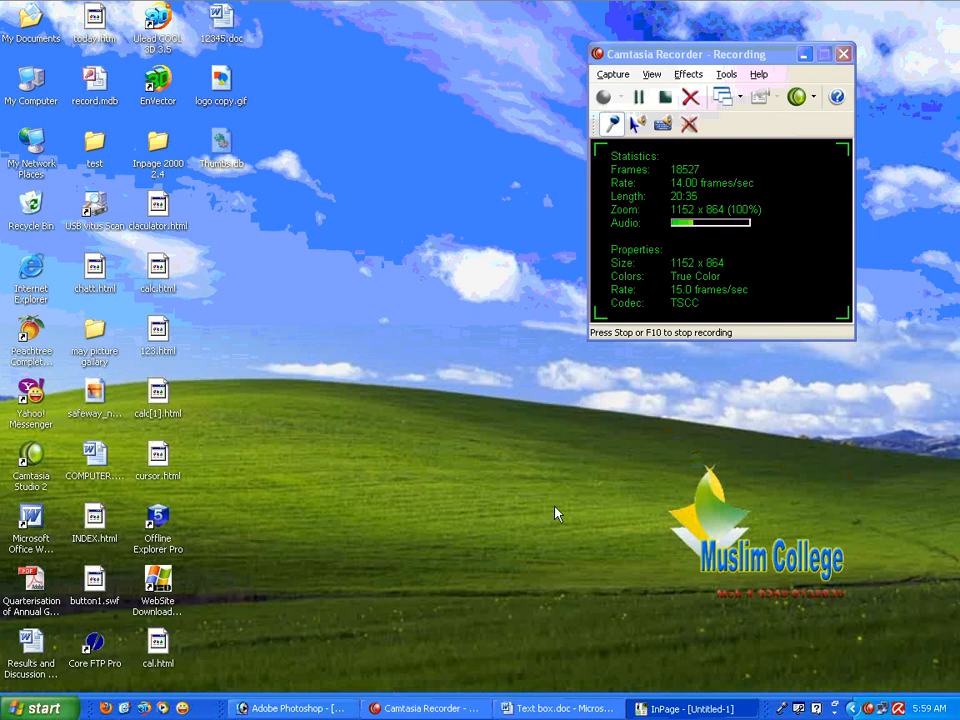
Switch to InPage and draw a text box about 95 mm wide and 50 mm high in the middle of the page
{"action": "left_click", "coordinate": [651, 712]}
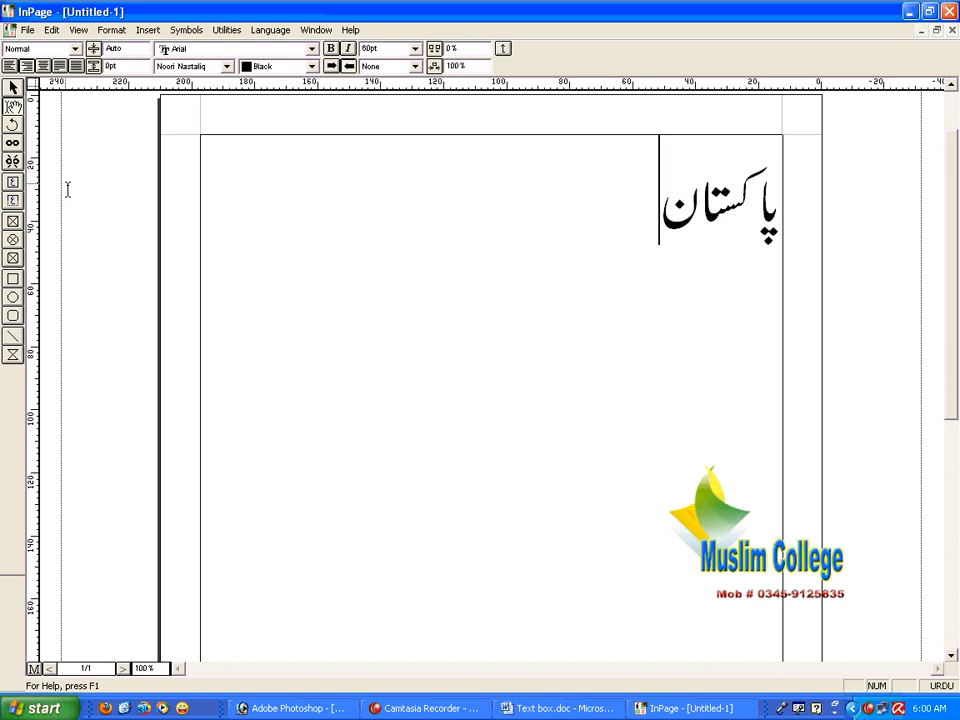
{"action": "left_click", "coordinate": [13, 183]}
{"action": "left_click_drag", "start_coordinate": [261, 276], "coordinate": [561, 434]}
Cut the Urdu word پاکستان from the page's main text and paste it into the new text box
{"action": "left_click_drag", "start_coordinate": [657, 217], "coordinate": [782, 221]}
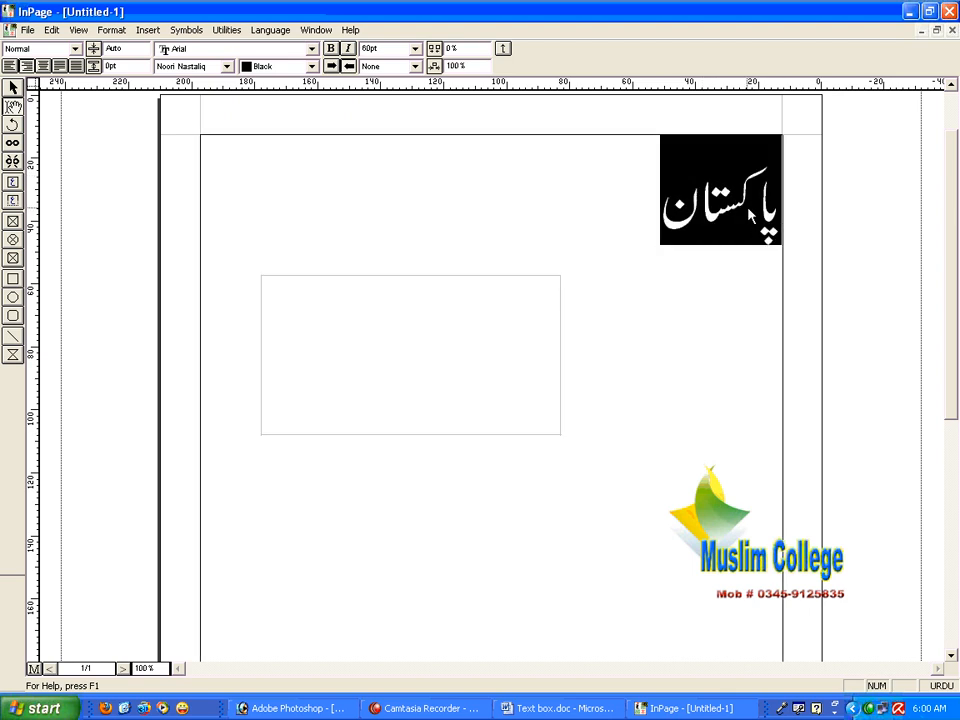
{"action": "right_click", "coordinate": [745, 207]}
{"action": "left_click", "coordinate": [785, 271]}
{"action": "right_click", "coordinate": [542, 306]}
{"action": "left_click", "coordinate": [577, 366]}
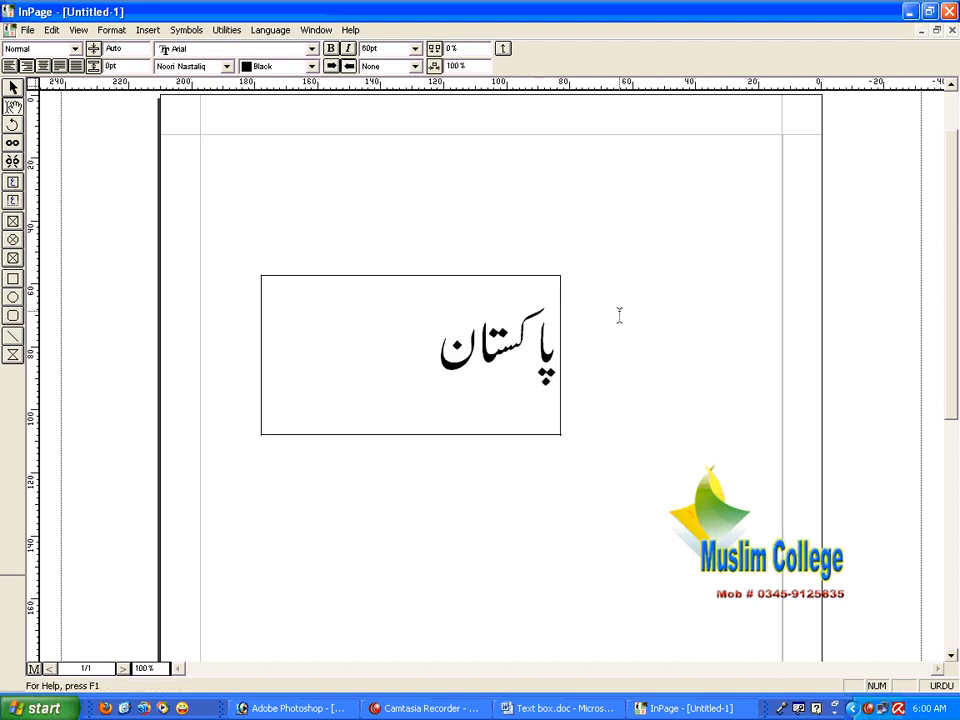
Select the text box holding the Urdu word and move it to about 57 mm horizontally and 52 mm vertically
{"action": "left_click", "coordinate": [13, 88]}
{"action": "left_click", "coordinate": [362, 314]}
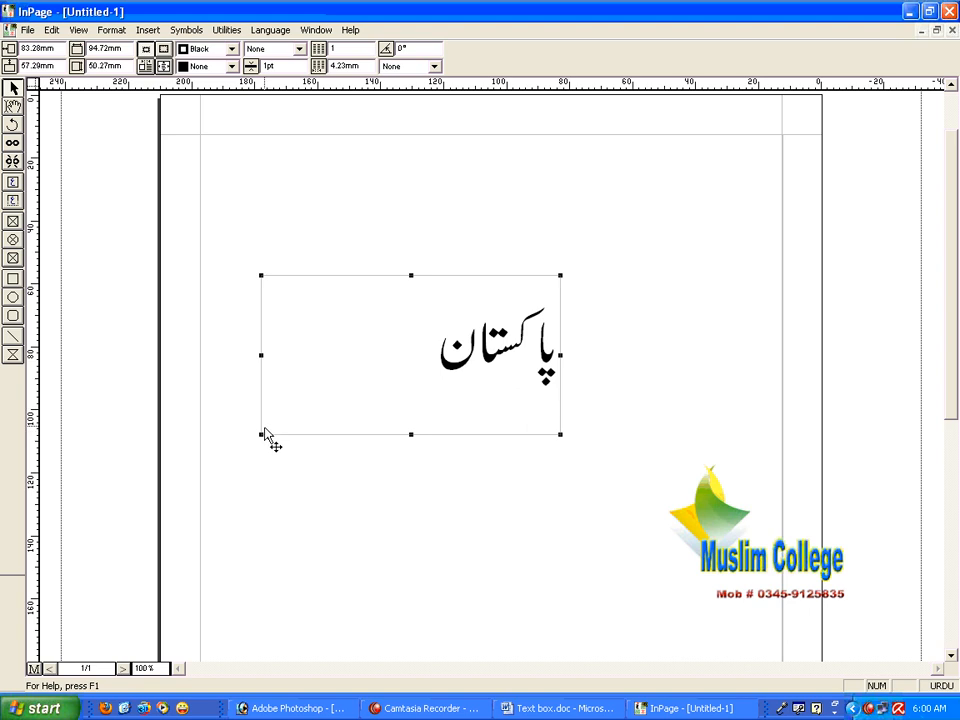
{"action": "left_click_drag", "start_coordinate": [263, 434], "coordinate": [346, 412]}
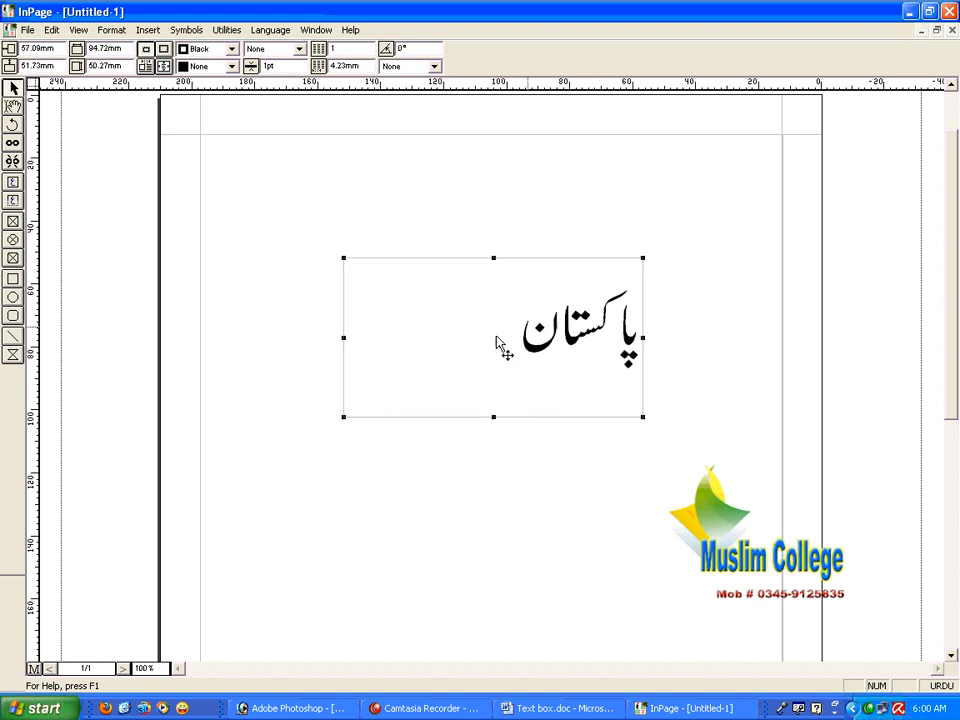
Export the selected text box as a GIF picture named pak to the Desktop at 100% scaling, and minimize InPage
{"action": "left_click", "coordinate": [29, 29]}
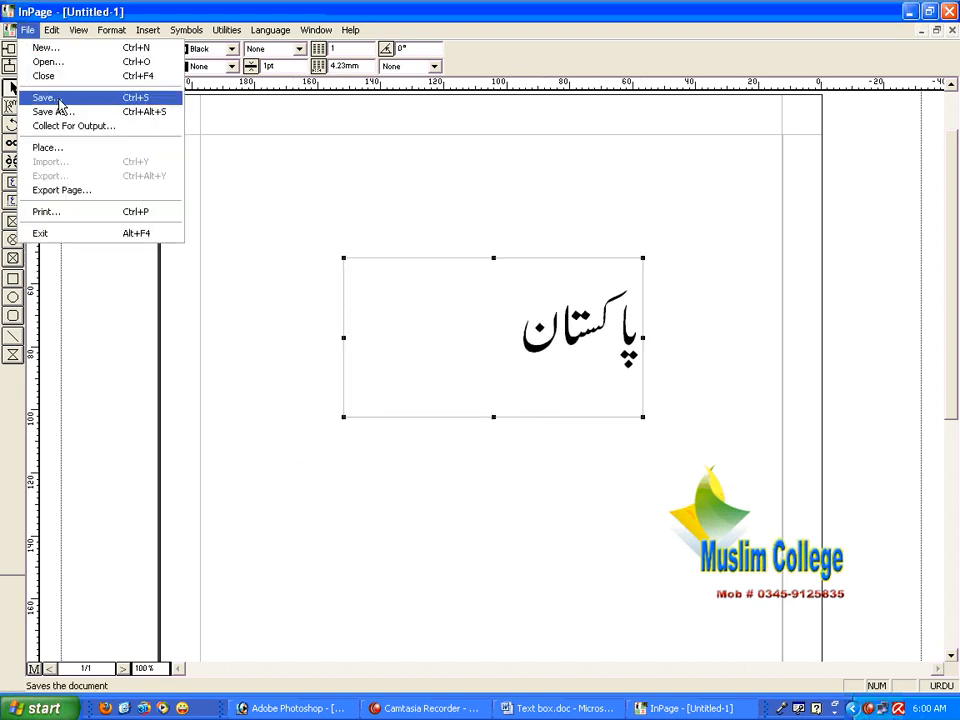
{"action": "left_click", "coordinate": [90, 199]}
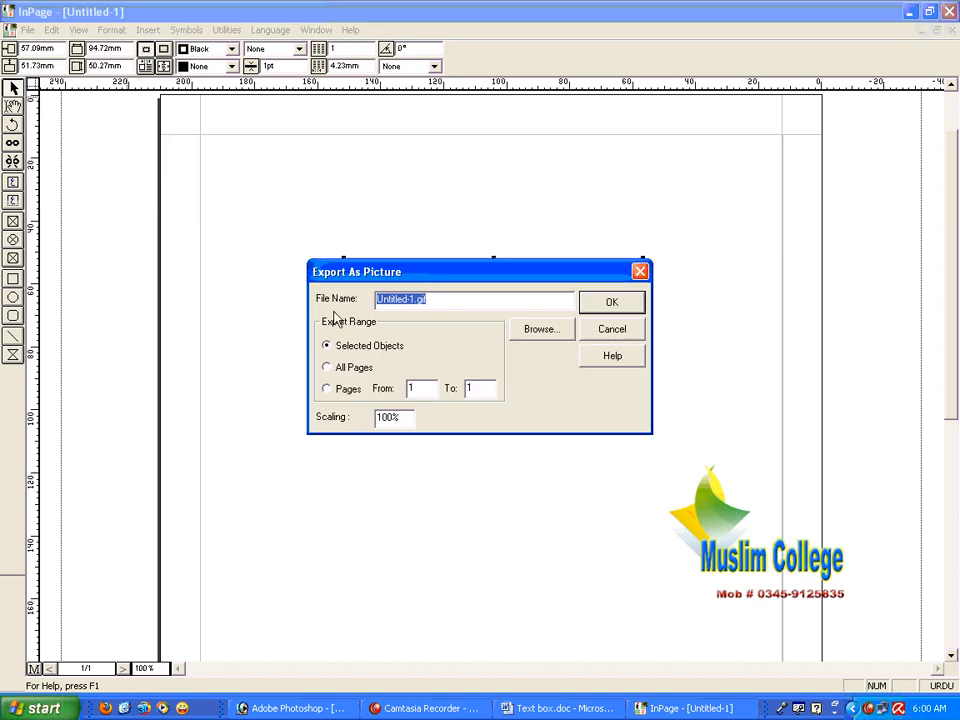
{"action": "left_click", "coordinate": [553, 340]}
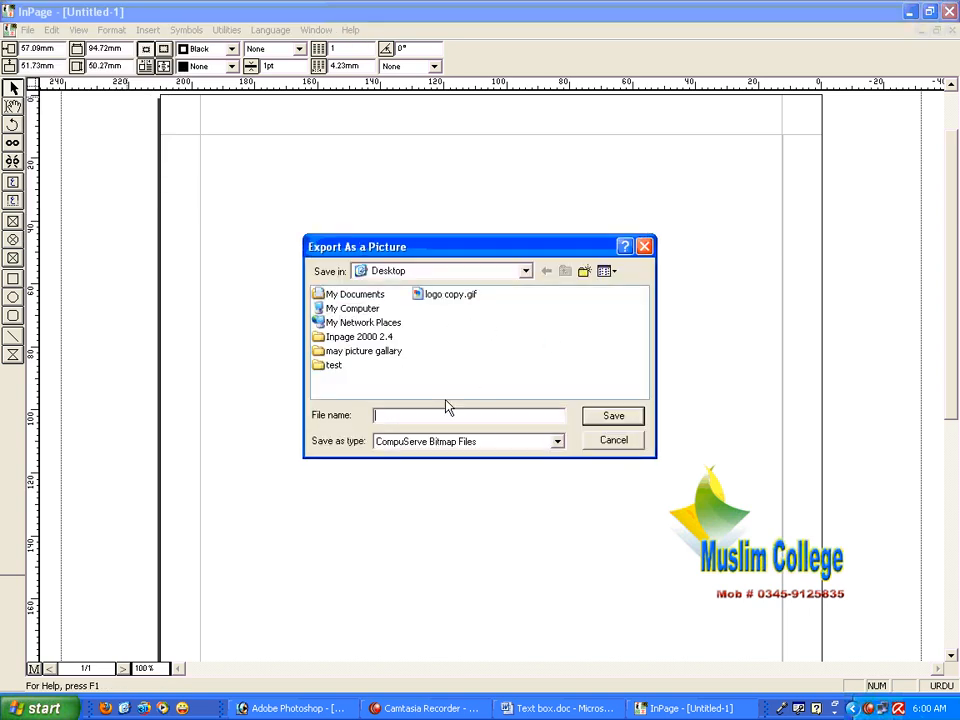
{"action": "left_click", "coordinate": [423, 417]}
{"action": "type", "text": "pak"}
{"action": "left_click", "coordinate": [630, 422]}
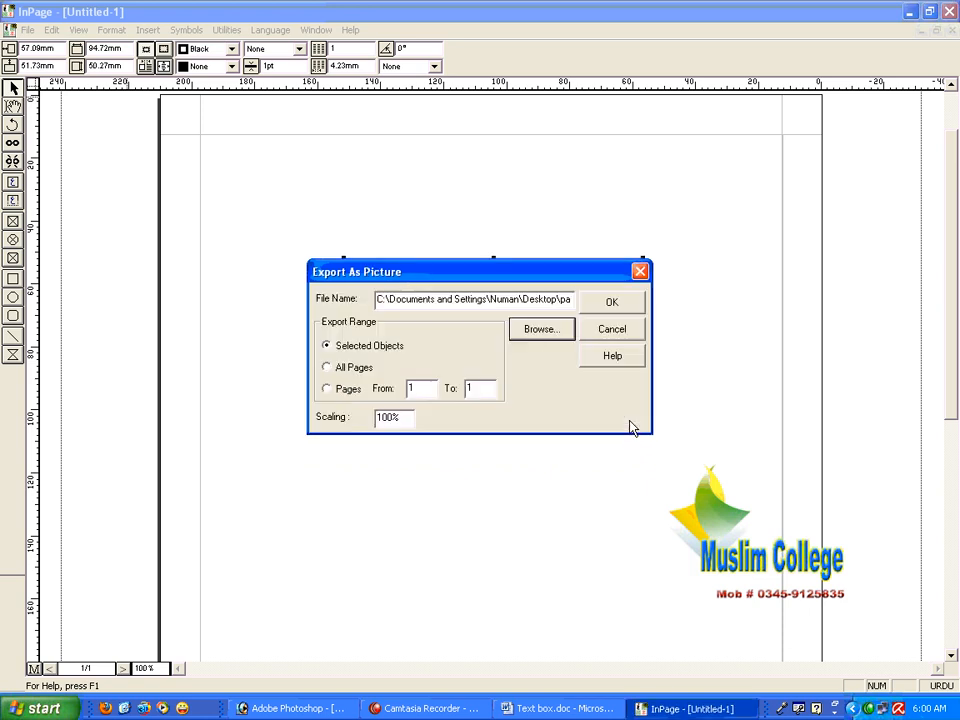
{"action": "left_click", "coordinate": [611, 302]}
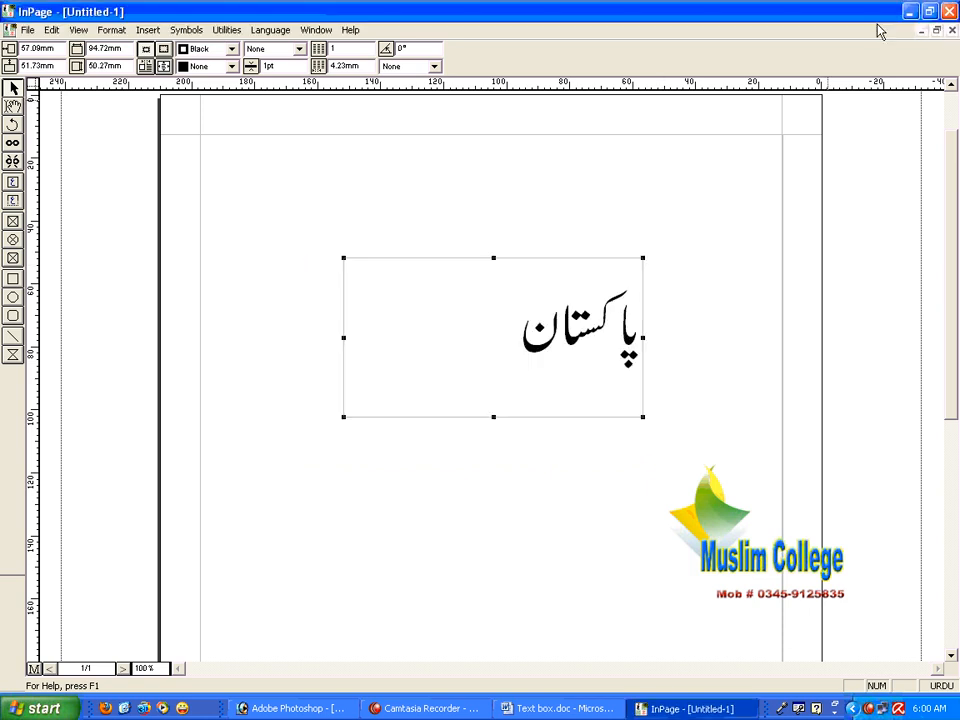
{"action": "left_click", "coordinate": [908, 10]}
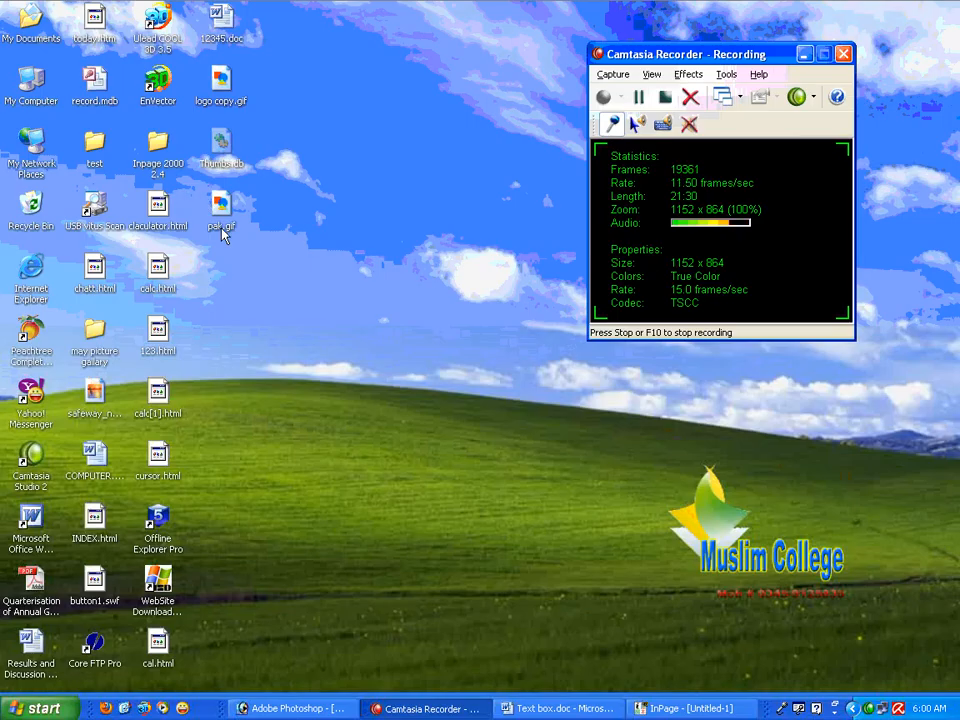
Switch to the Word document "Text box.doc" and add three blank lines between the worksheet and the logo
{"action": "left_click", "coordinate": [561, 710]}
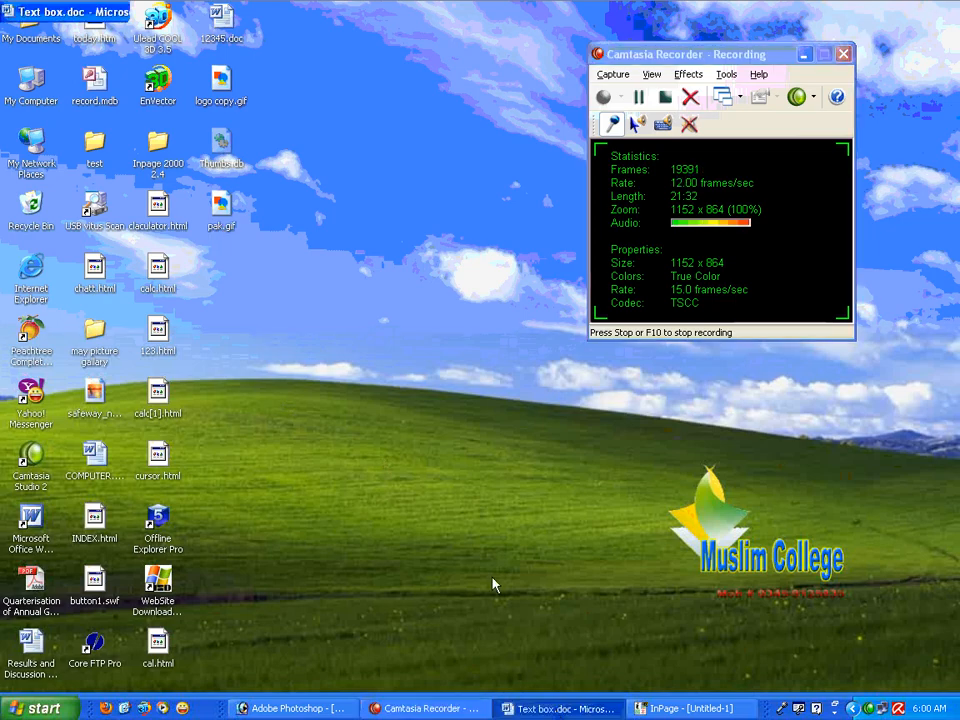
{"action": "key", "text": "Return"}
{"action": "key", "text": "Return"}
{"action": "key", "text": "Return"}
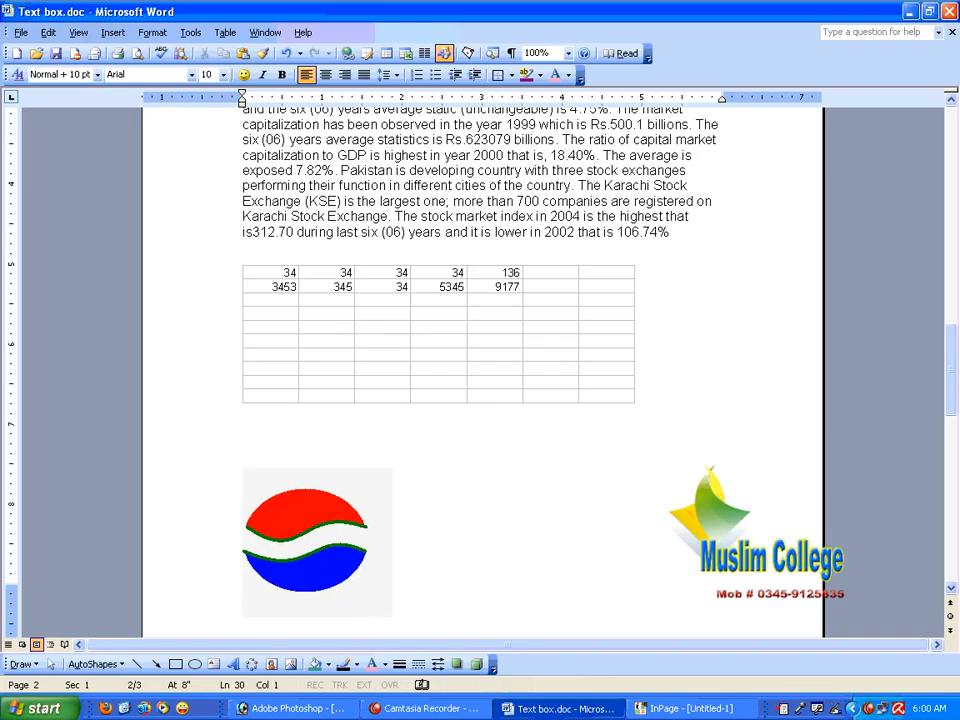
Insert the picture pak.gif from the Desktop above the logo, and undo the insertion
{"action": "left_click", "coordinate": [113, 33]}
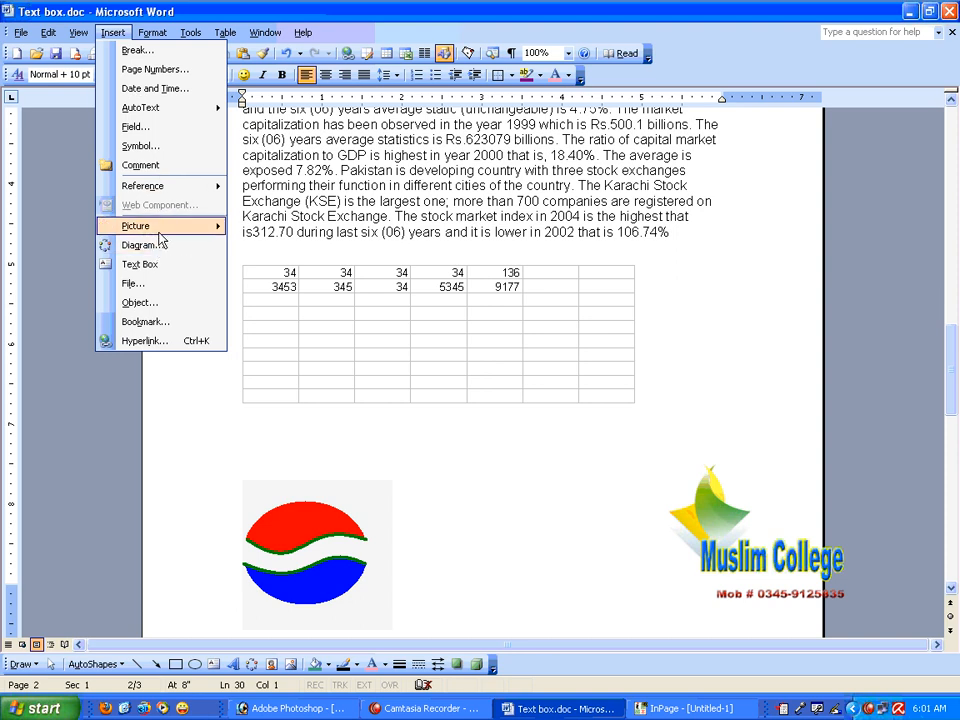
{"action": "mouse_move", "coordinate": [166, 229]}
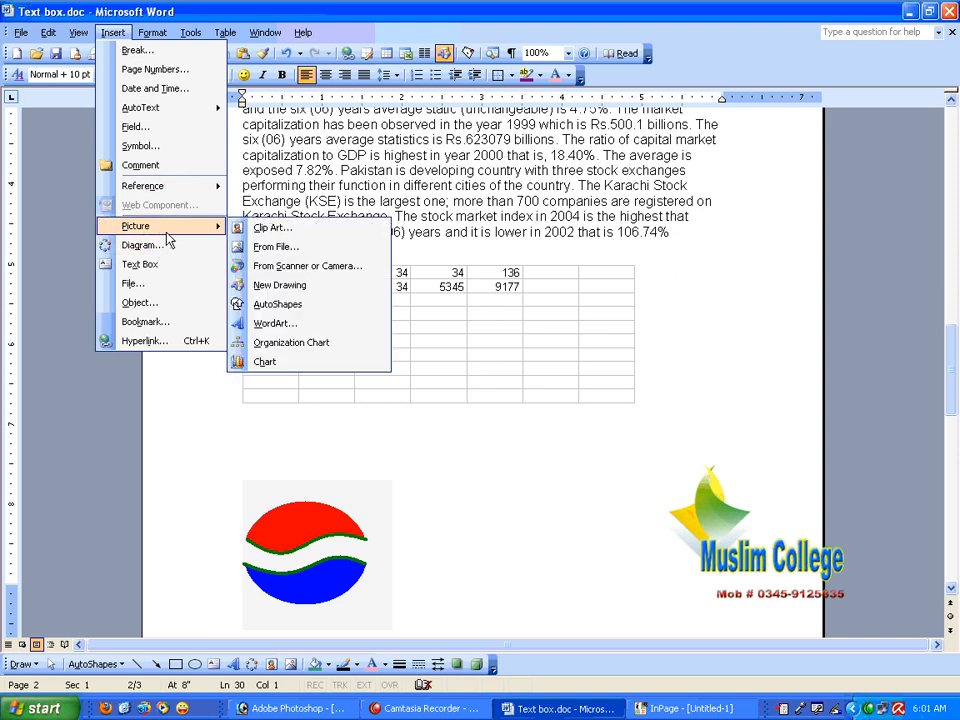
{"action": "left_click", "coordinate": [293, 250]}
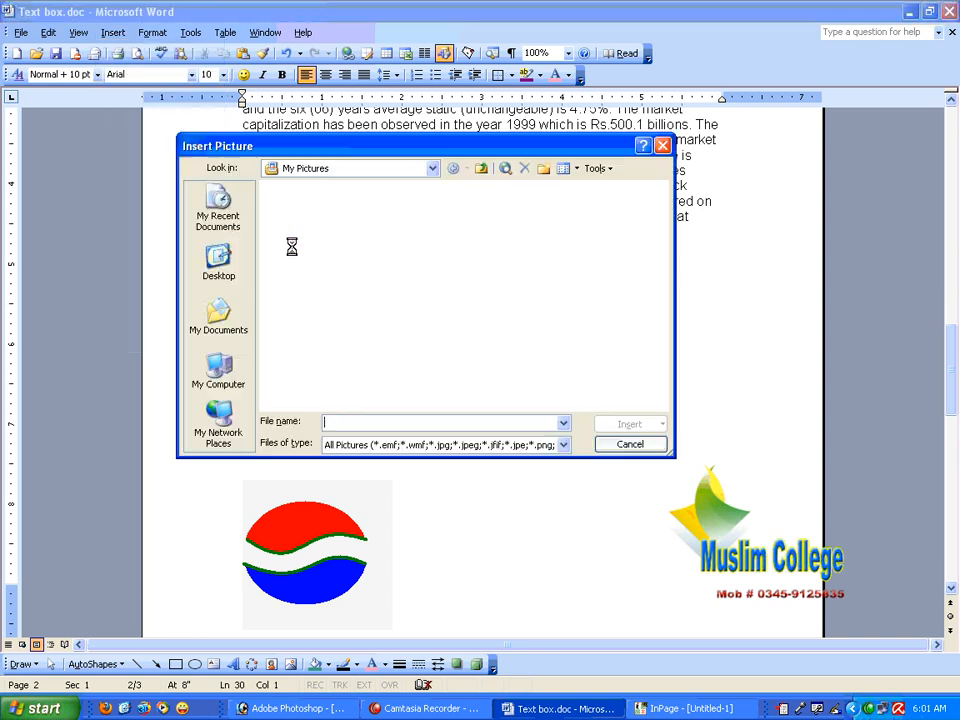
{"action": "left_click", "coordinate": [231, 265]}
{"action": "left_click_drag", "start_coordinate": [658, 240], "coordinate": [660, 339]}
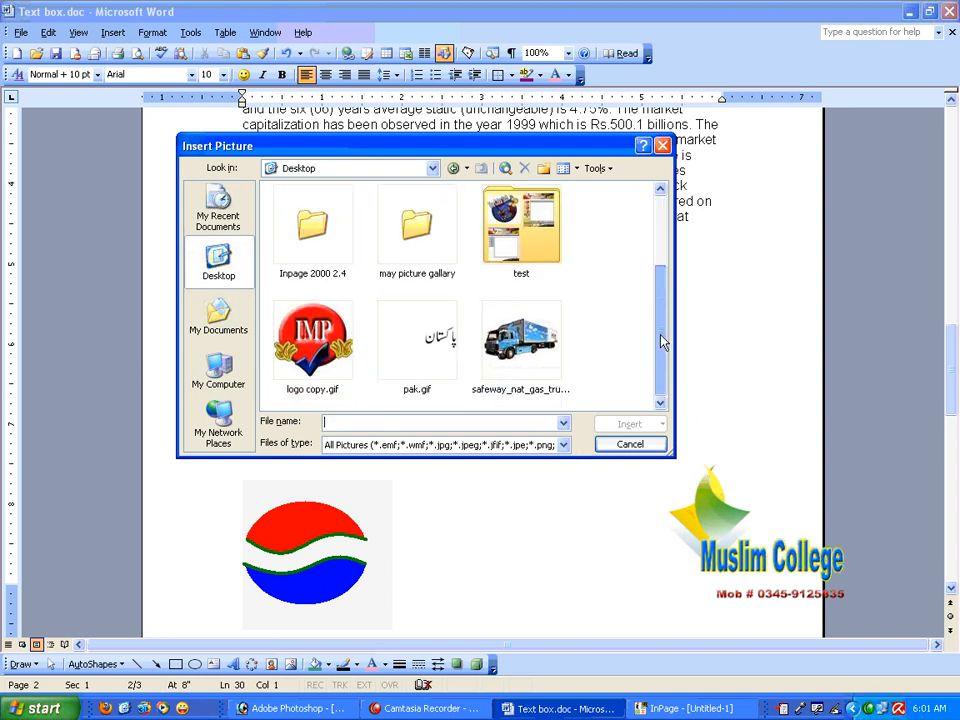
{"action": "left_click", "coordinate": [417, 340]}
{"action": "left_click", "coordinate": [620, 423]}
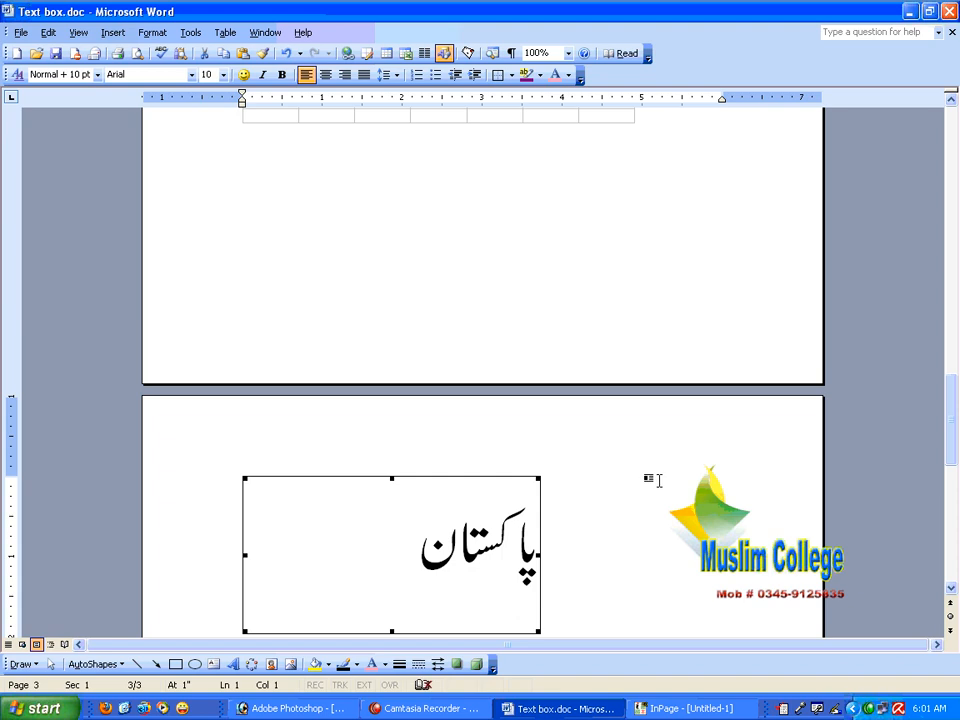
{"action": "key", "text": "ctrl+z"}
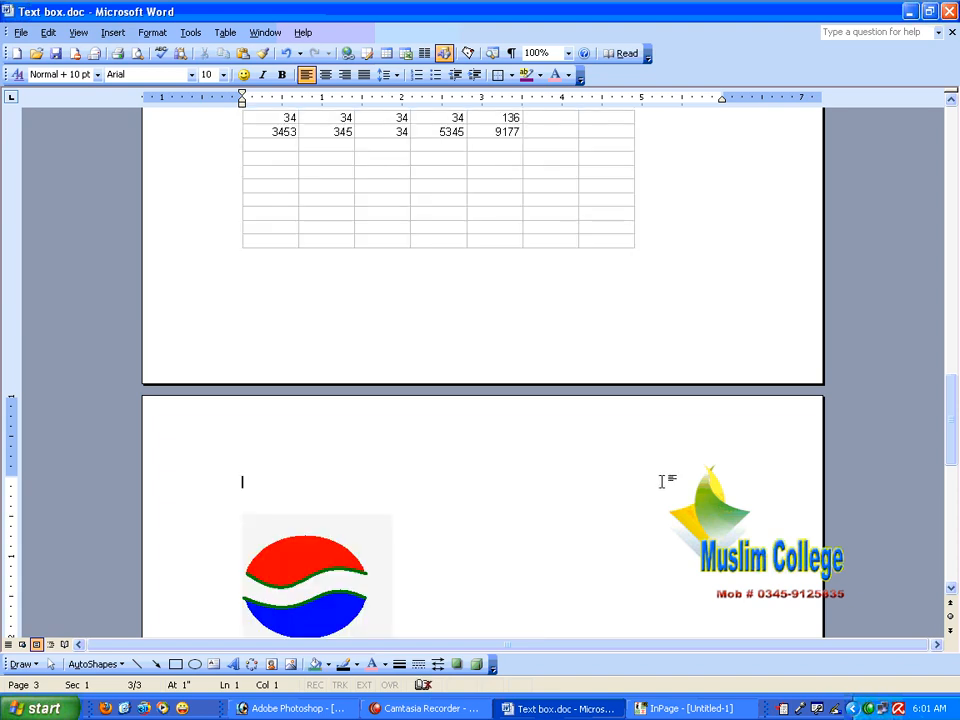